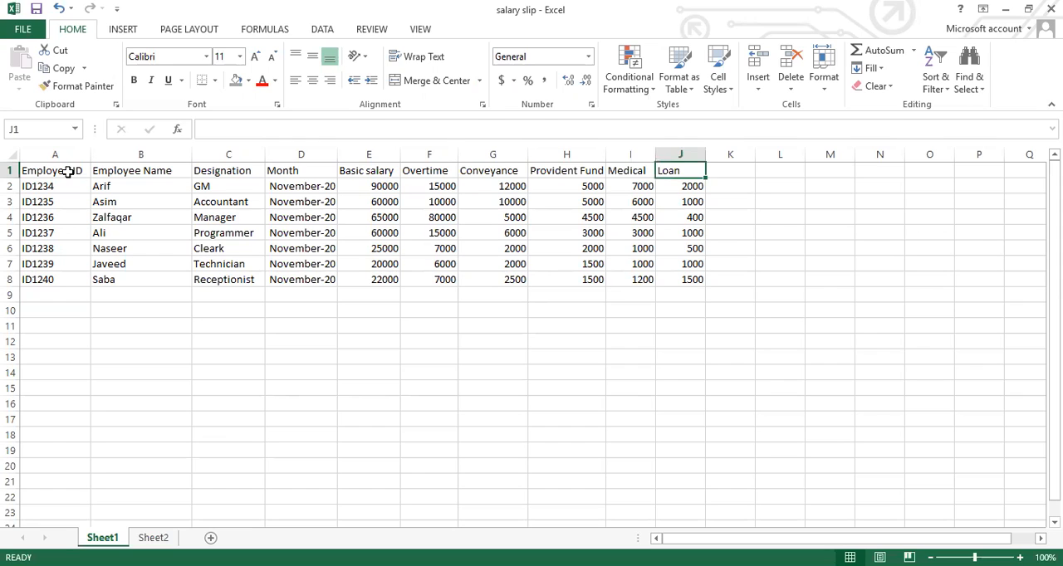
Review the payroll column headings in row 1 of Sheet1, from Employee ID through Loan
key(Left)
key(Left)
key(Left)
key(Left)
key(Left)
key(Left)
key(Left)
key(Left)
key(Left)
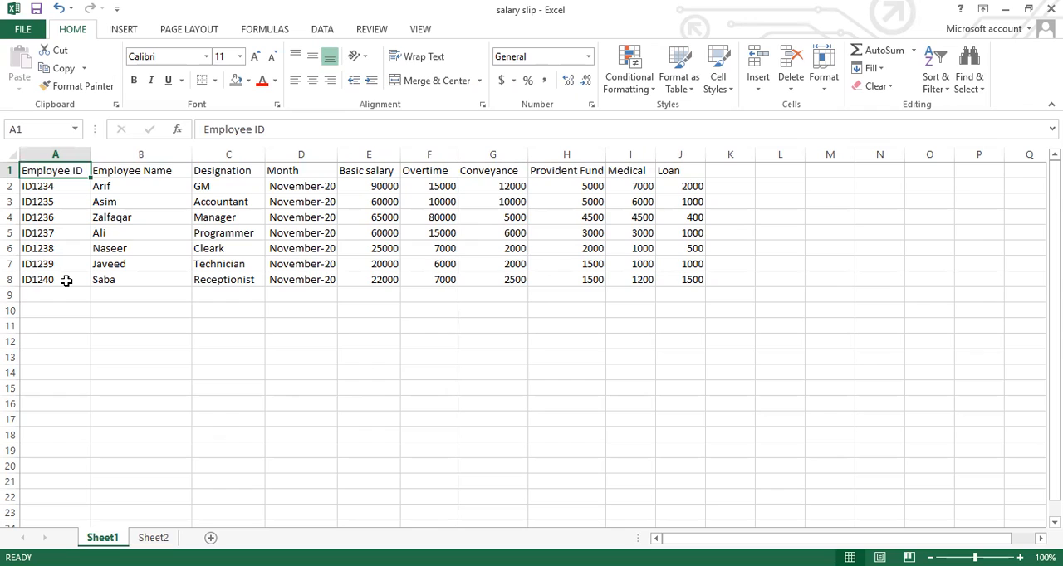
key(Right)
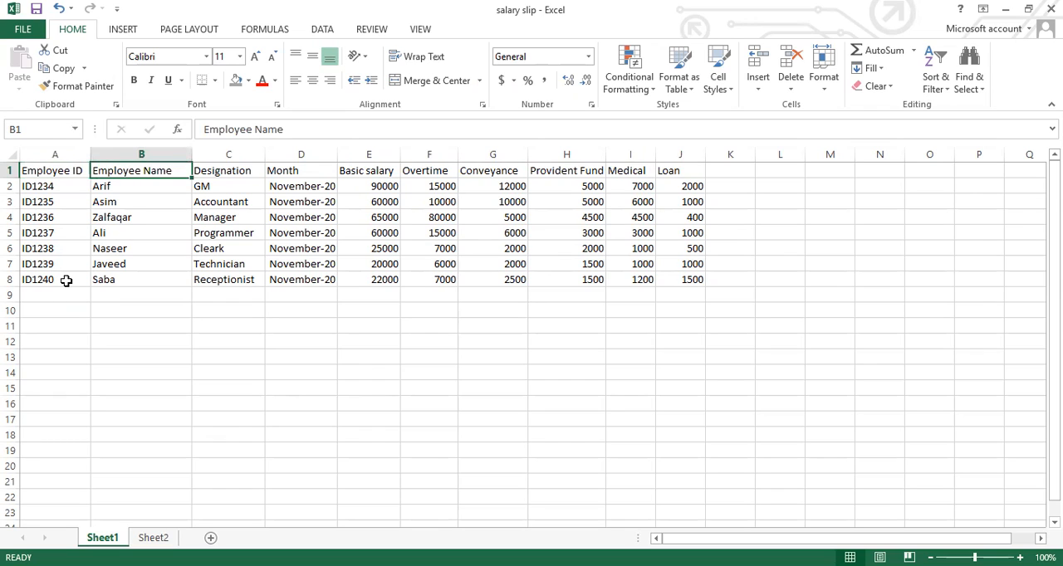
key(Right)
key(Right)
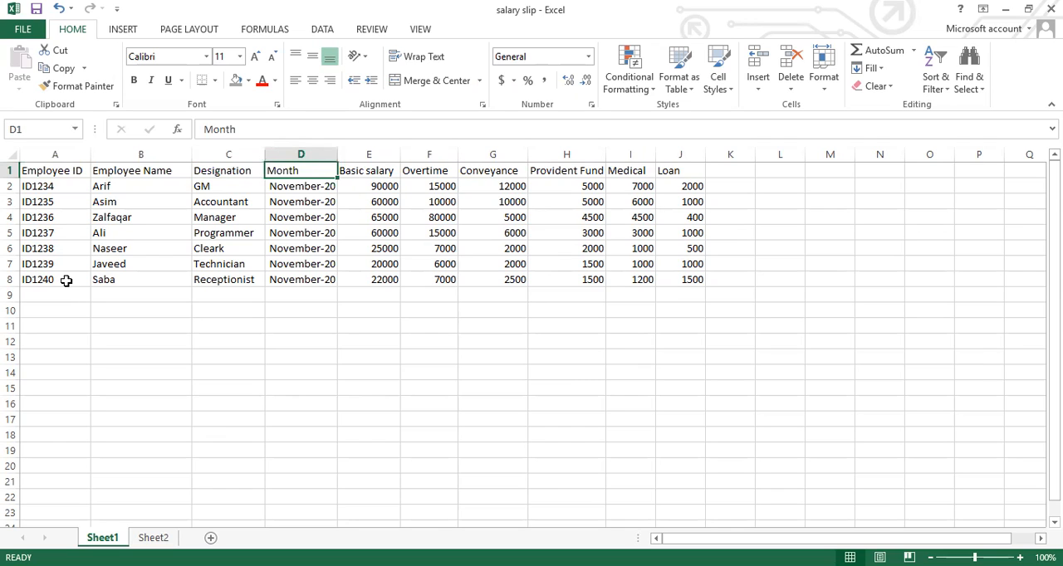
key(Right)
key(Right)
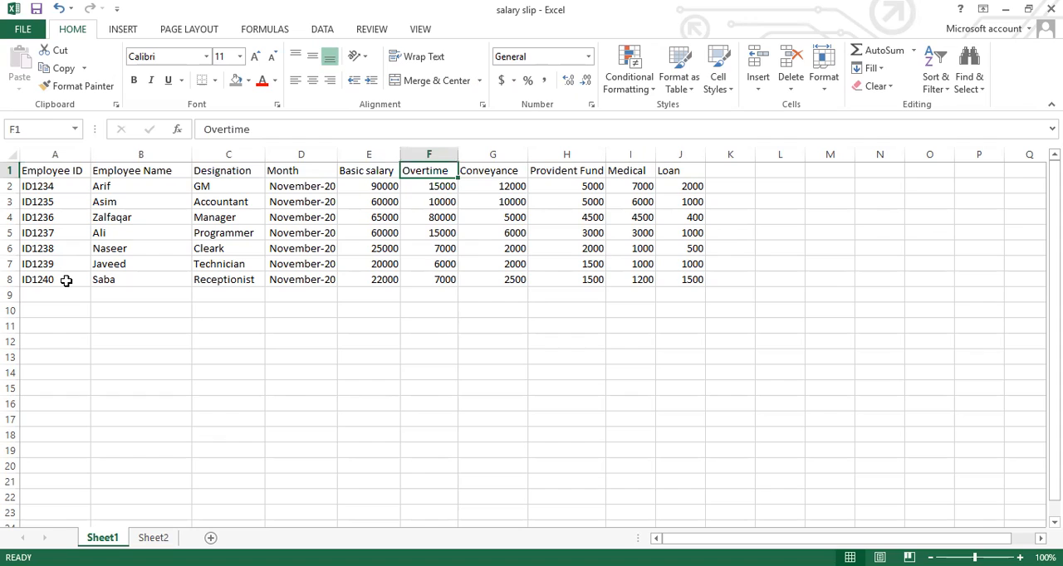
key(Right)
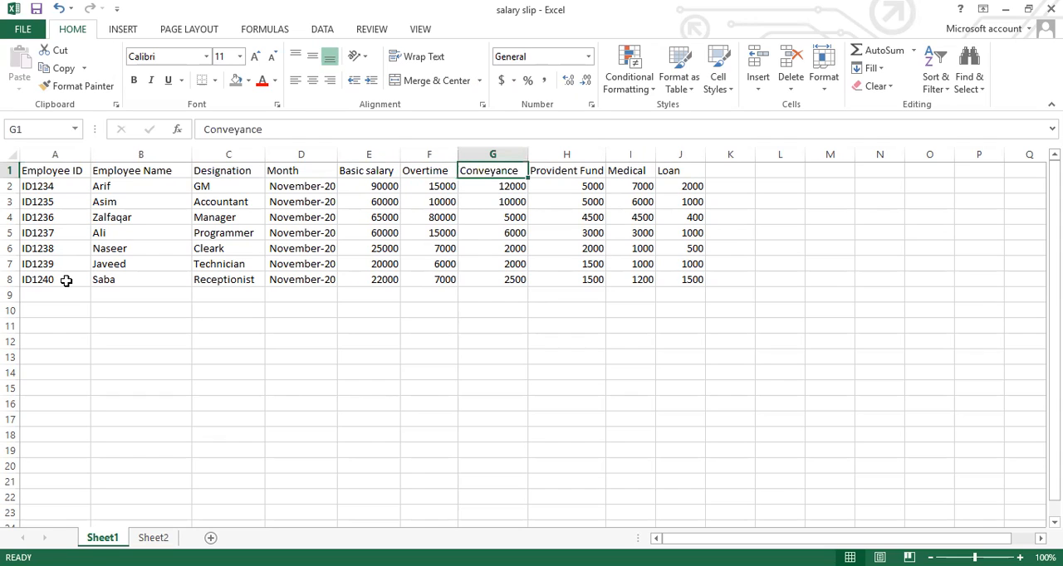
key(Right)
key(Right)
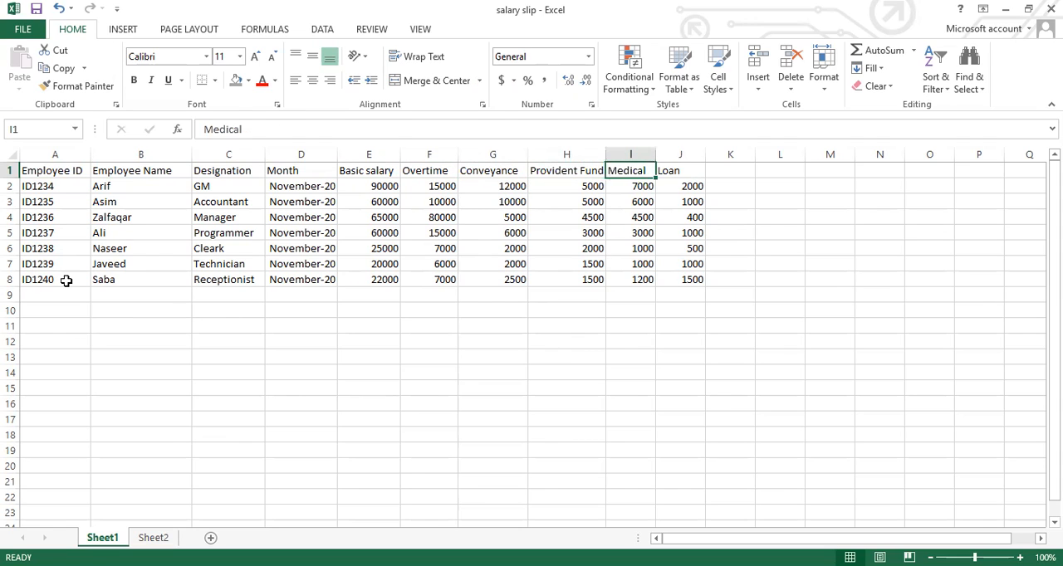
key(Right)
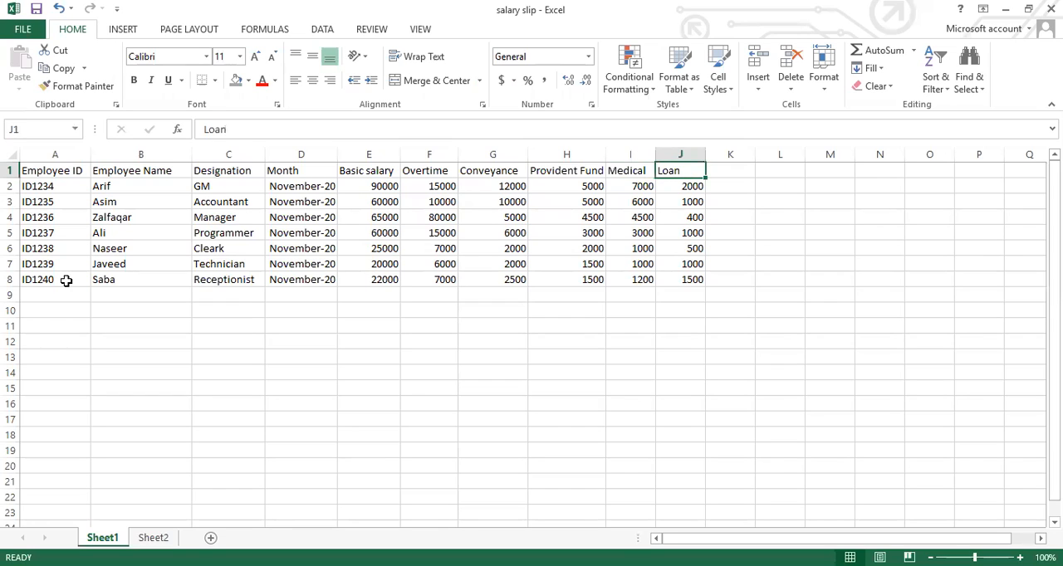
key(Left)
key(Left)
key(Left)
key(Left)
key(Left)
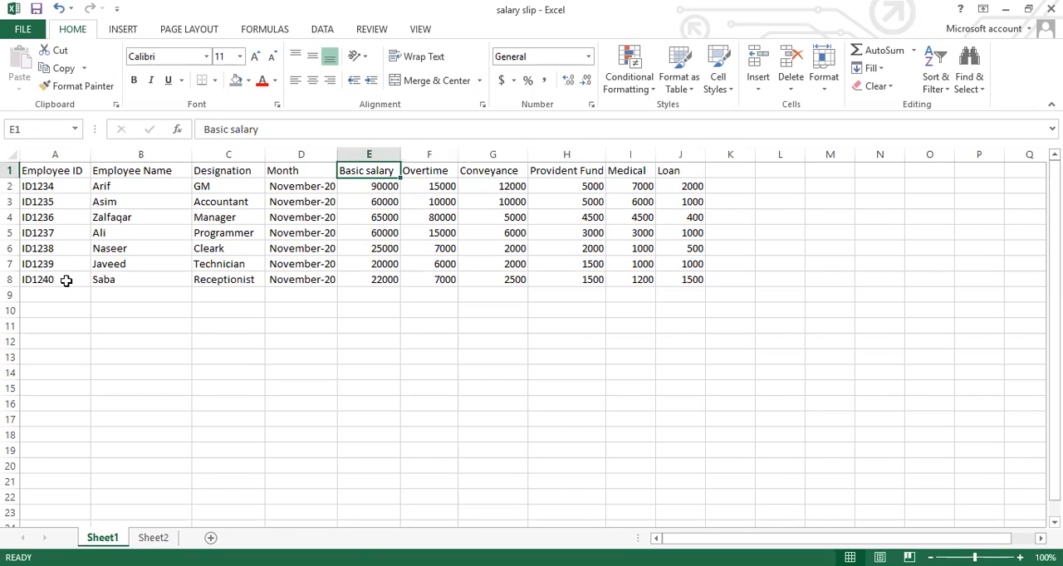
key(Right)
key(Right)
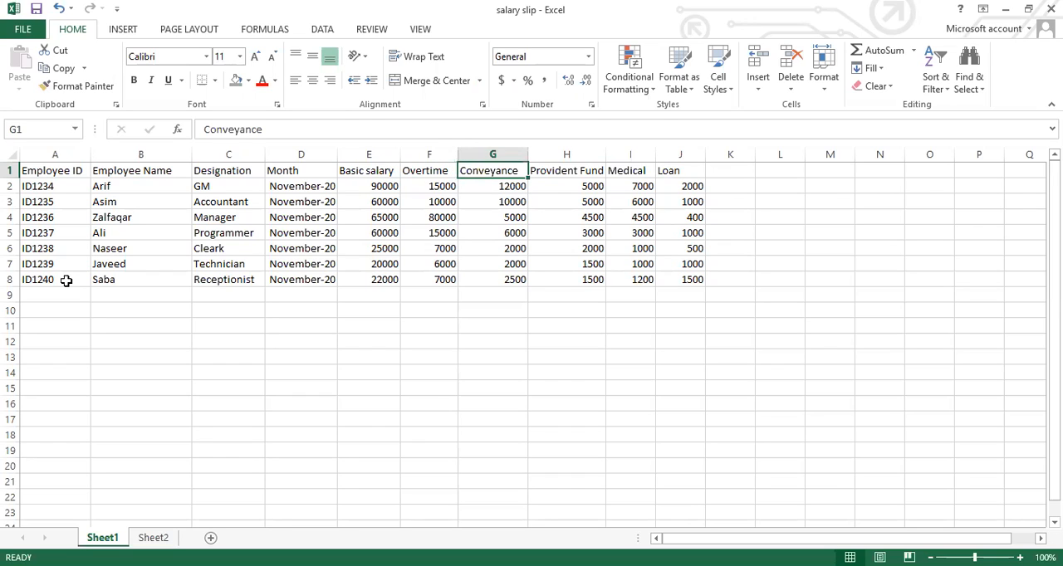
key(Right)
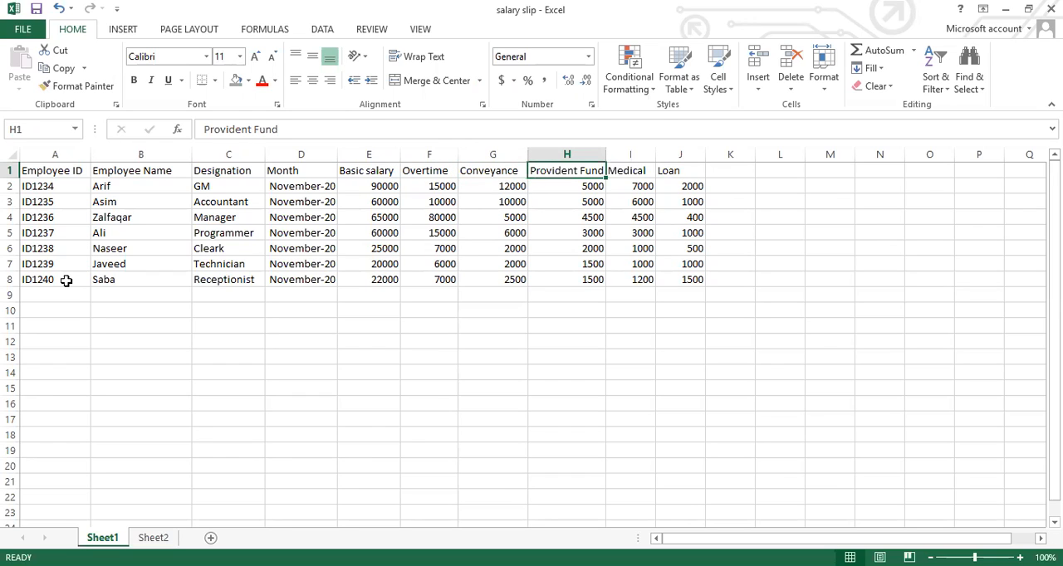
key(Right)
key(Right)
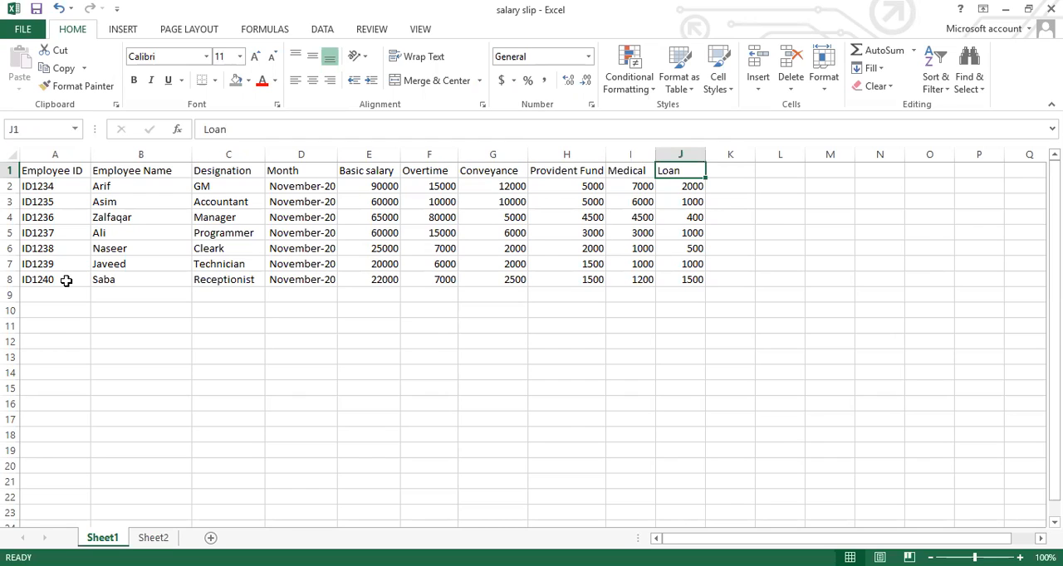
Examine the salary slip template on Sheet2, including its title rows and the empty Employee ID and Employee Name cells, against the Sheet1 data
click(158, 539)
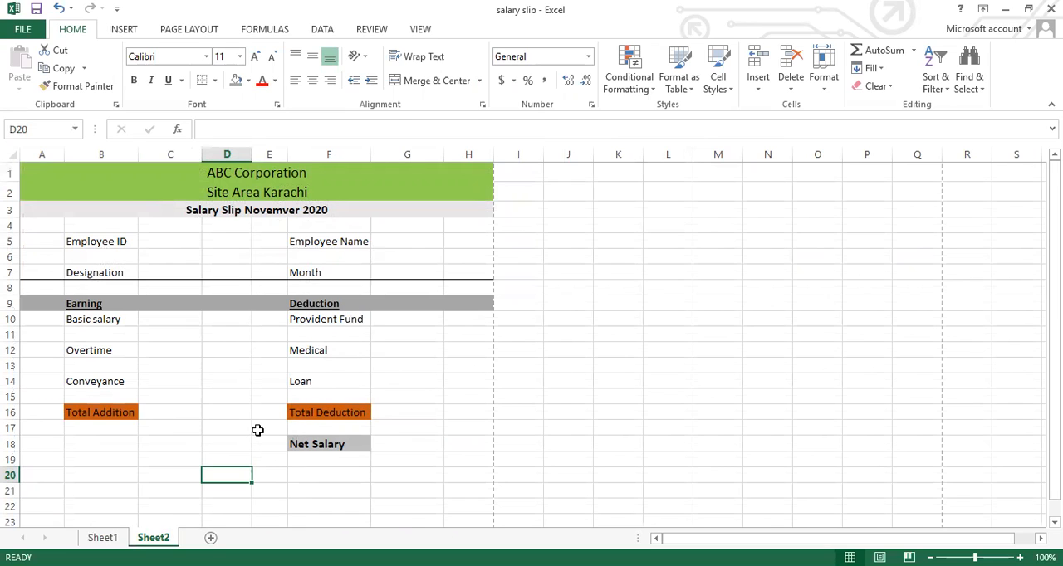
click(290, 178)
click(279, 197)
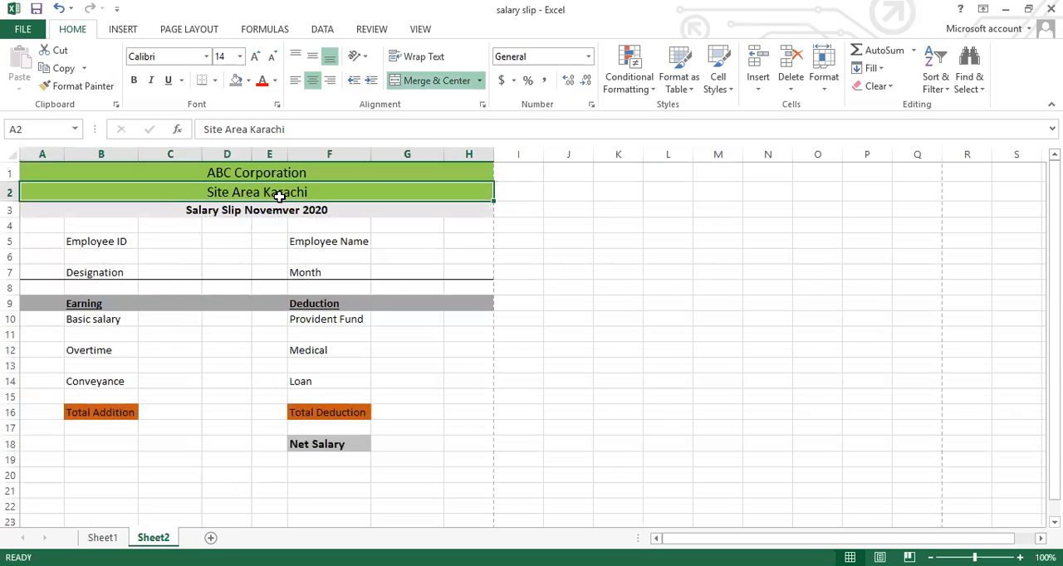
click(262, 217)
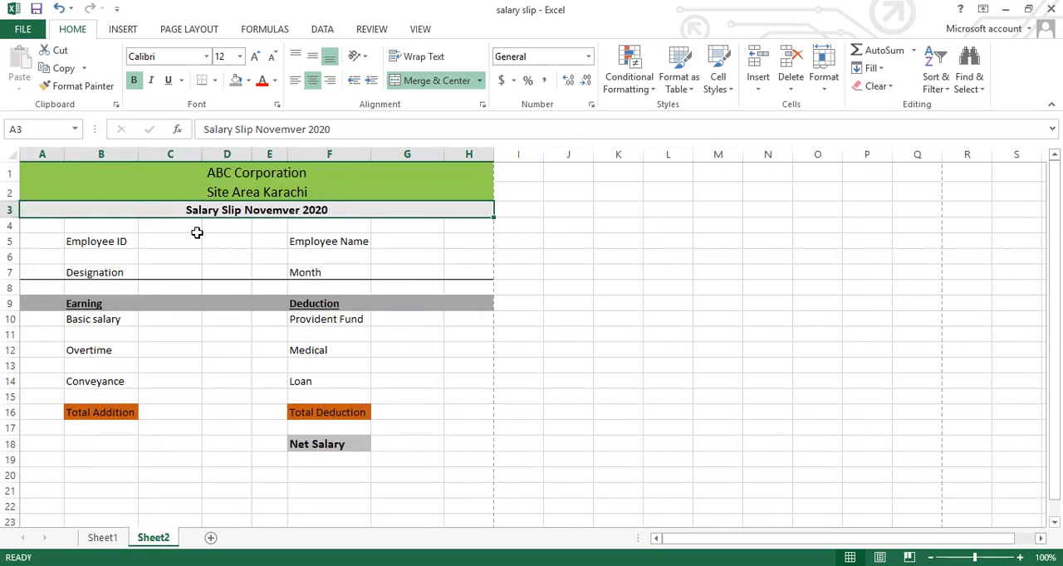
click(149, 242)
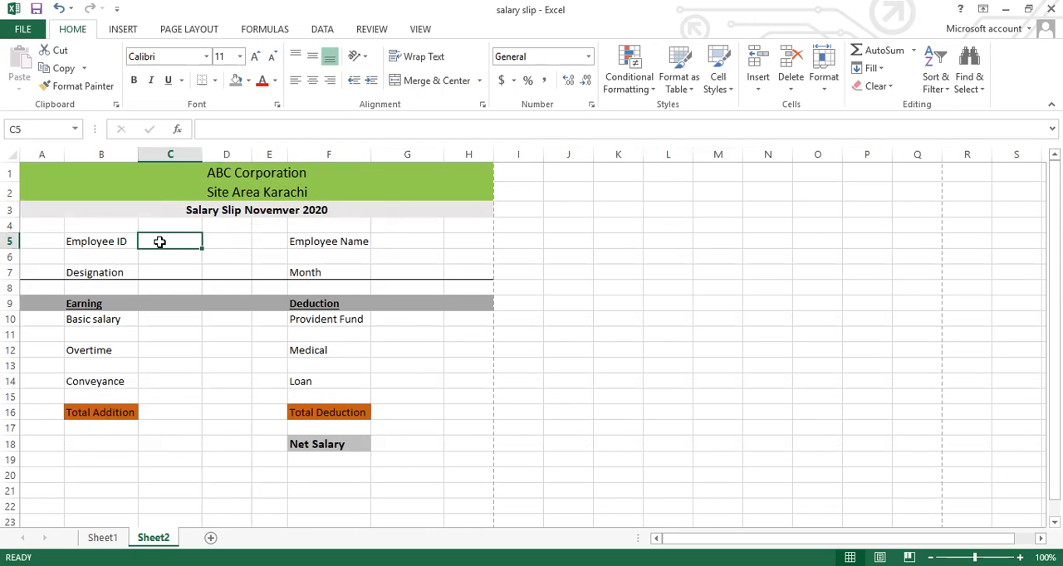
click(394, 245)
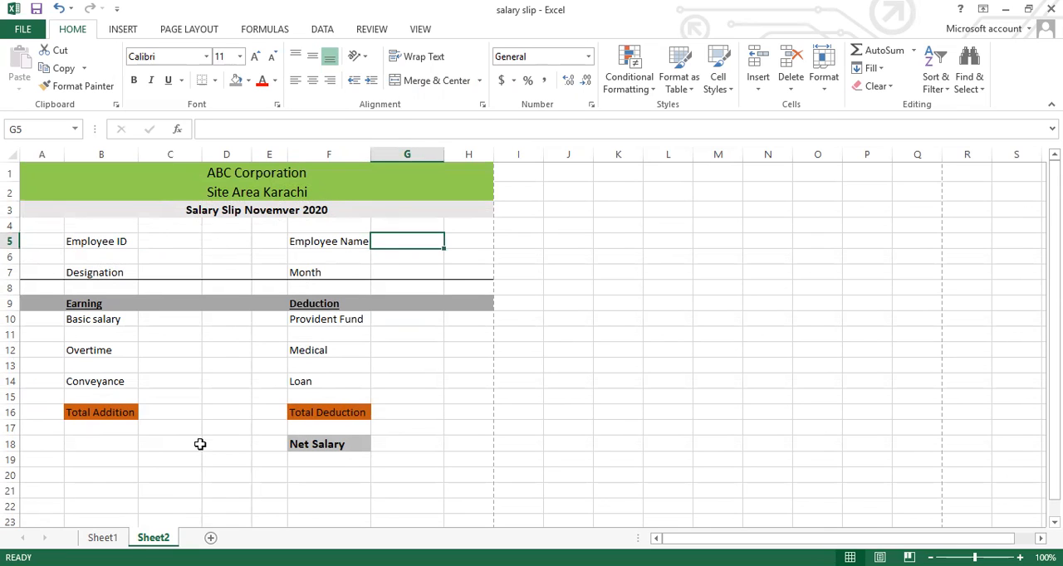
click(115, 540)
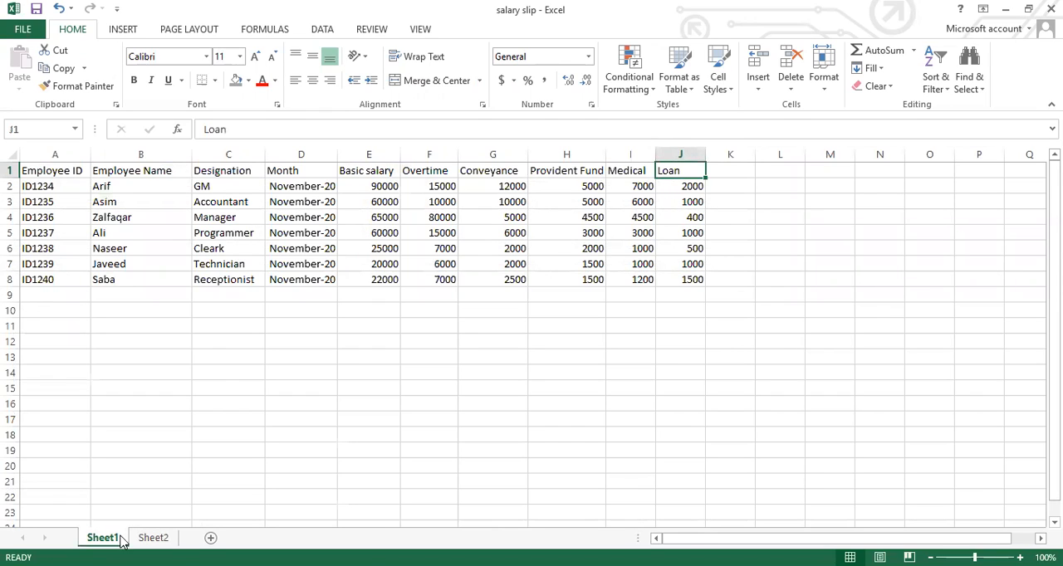
click(153, 538)
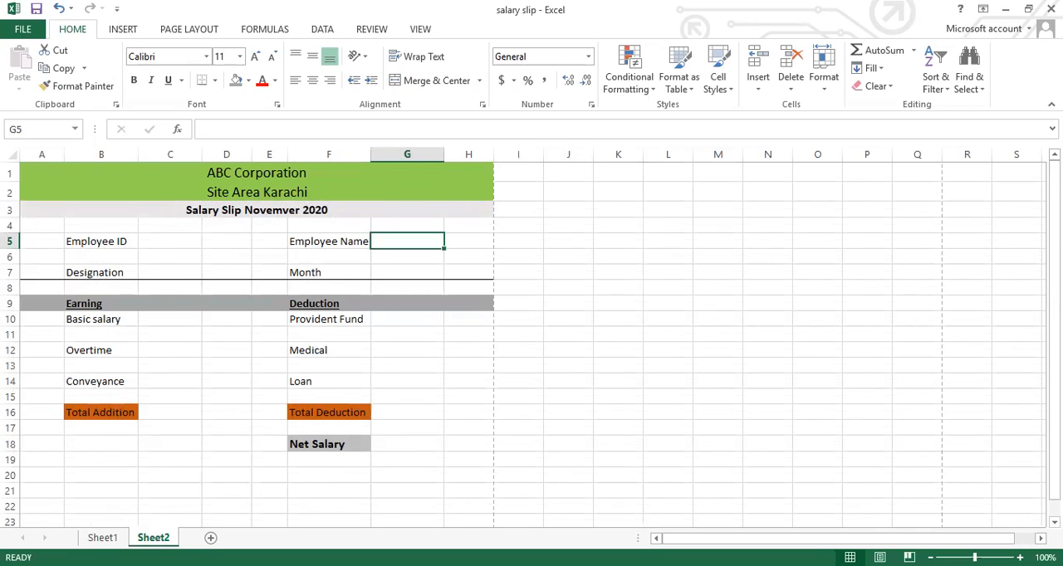
Start a data validation rule for the Employee ID value cell C5 on Sheet2, allowing values from a List
key(Left)
key(Left)
key(Left)
key(Left)
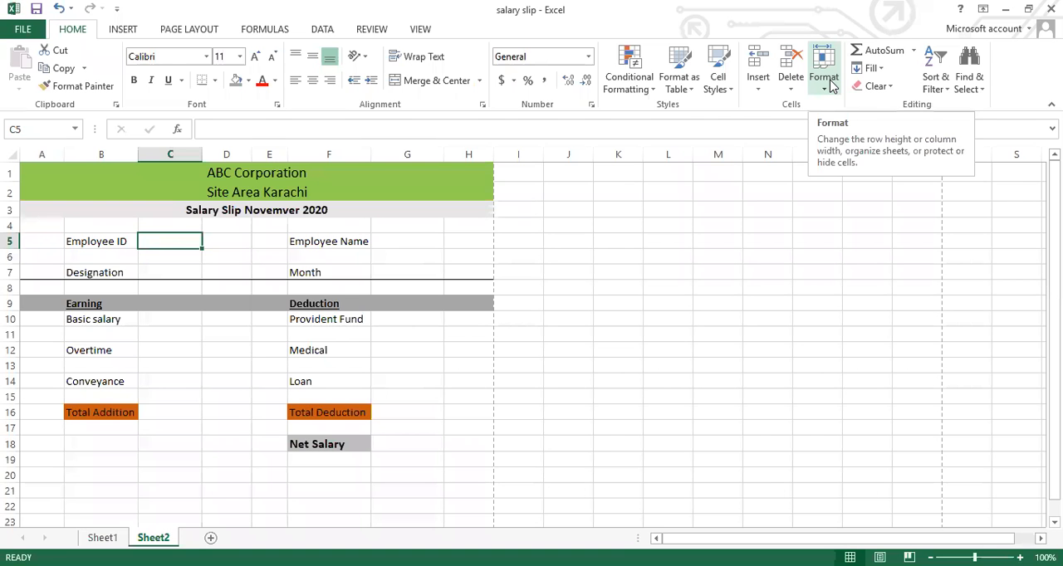
key(Left)
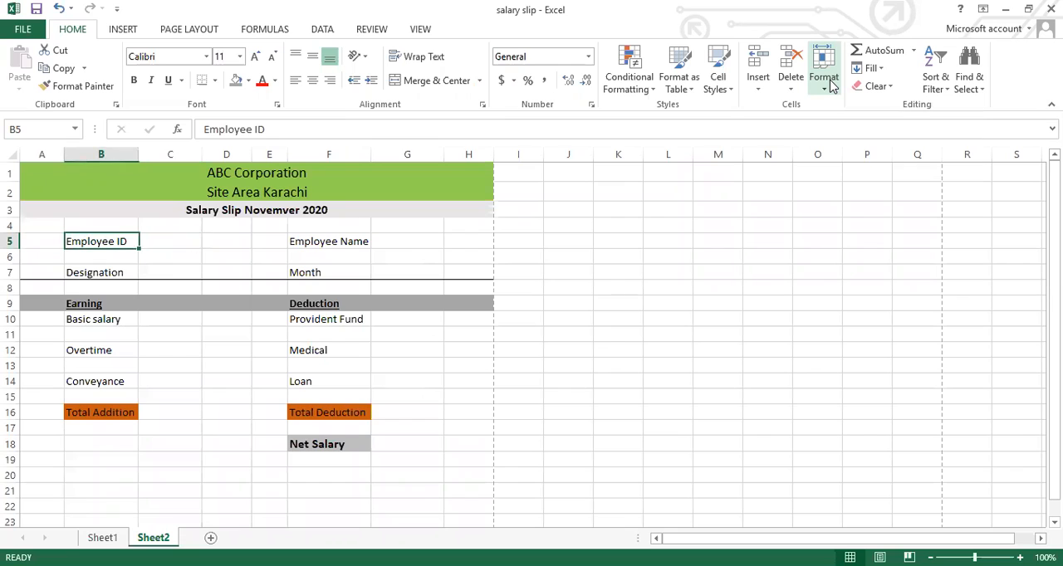
key(Right)
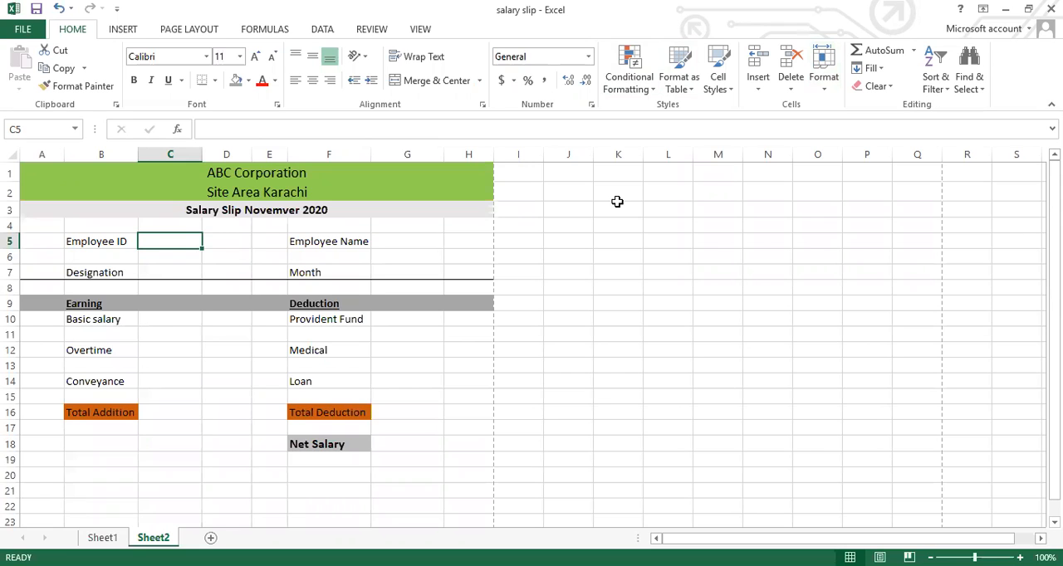
click(323, 31)
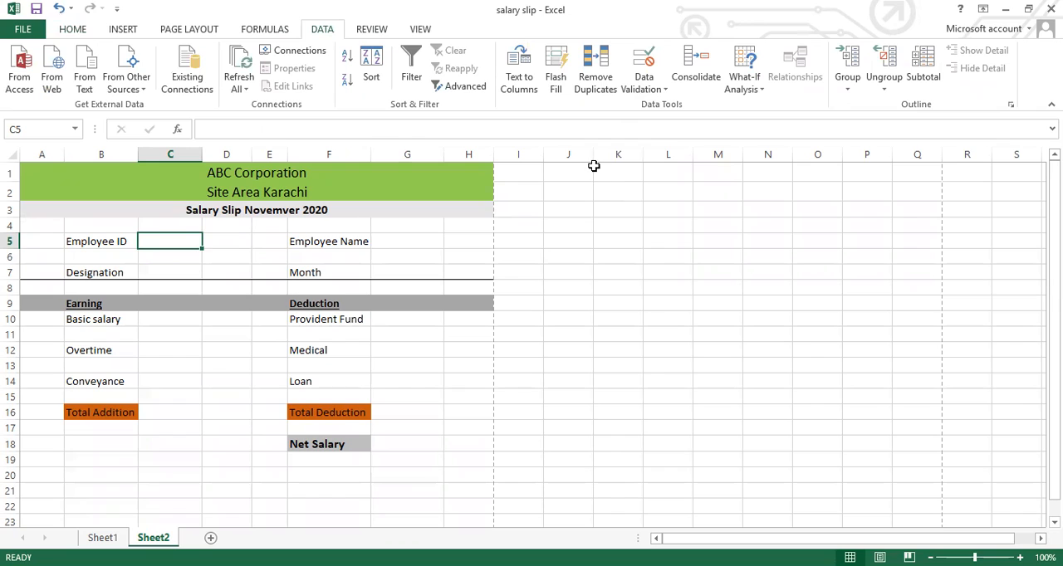
click(645, 89)
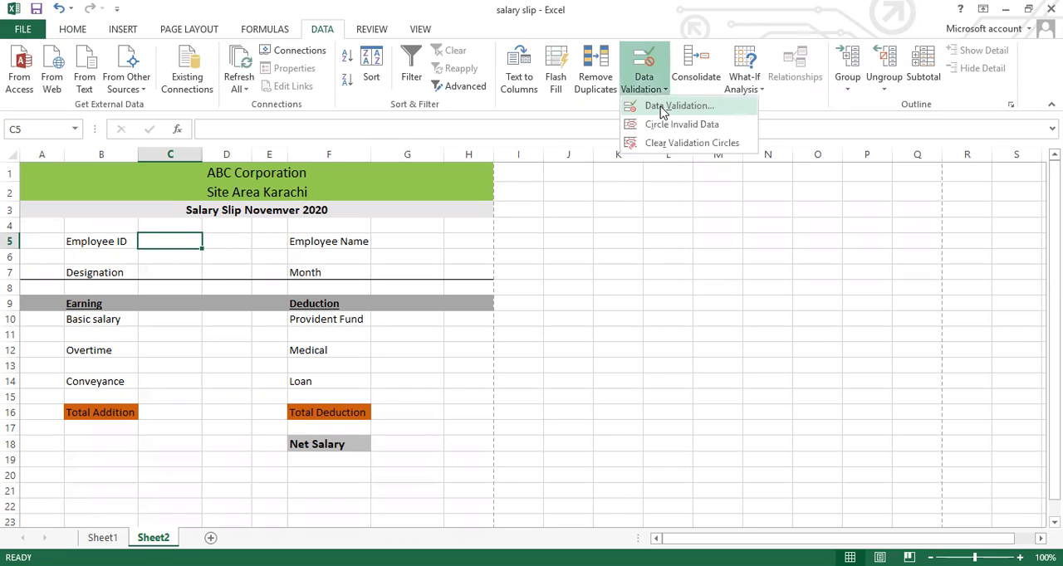
click(663, 108)
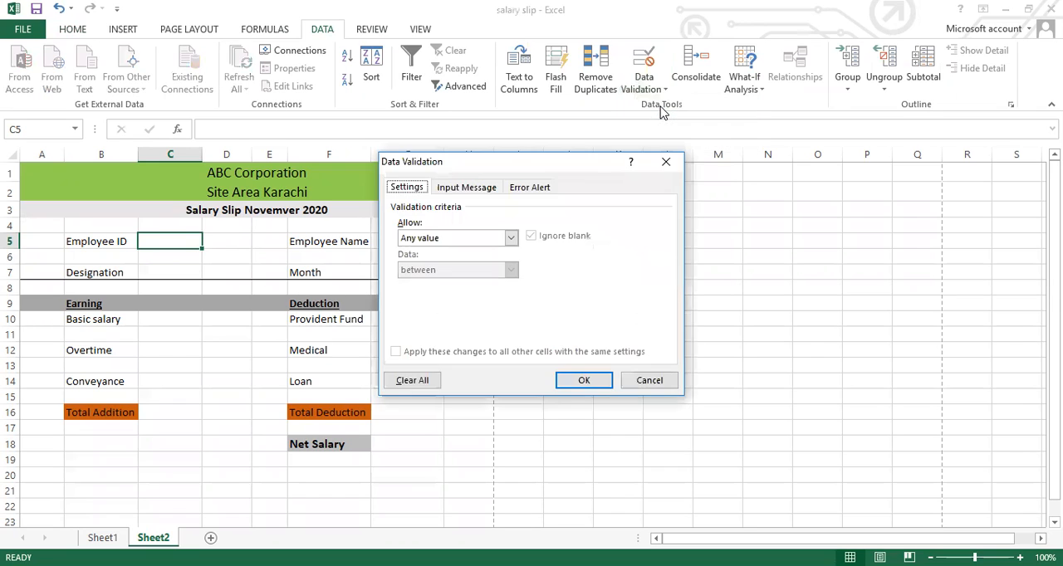
click(511, 239)
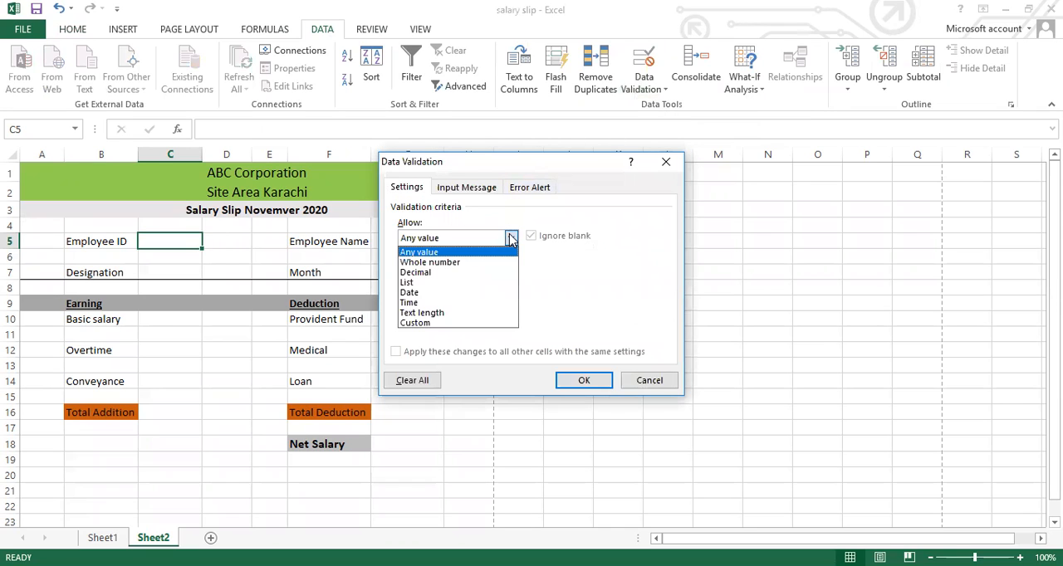
click(440, 286)
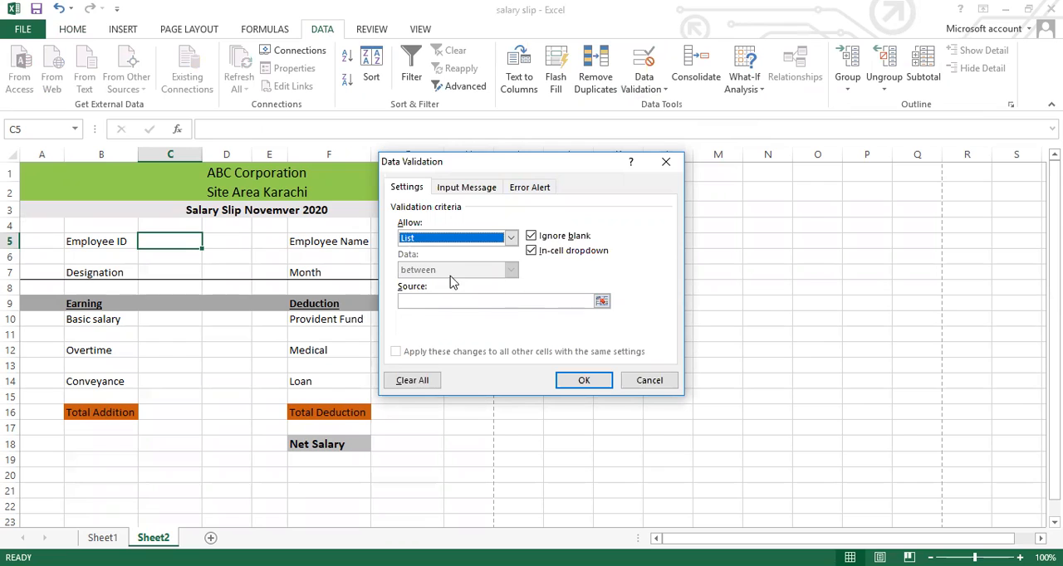
Set the validation list's source to =Sheet1!$A$2:$A$8 and apply the rule
click(602, 303)
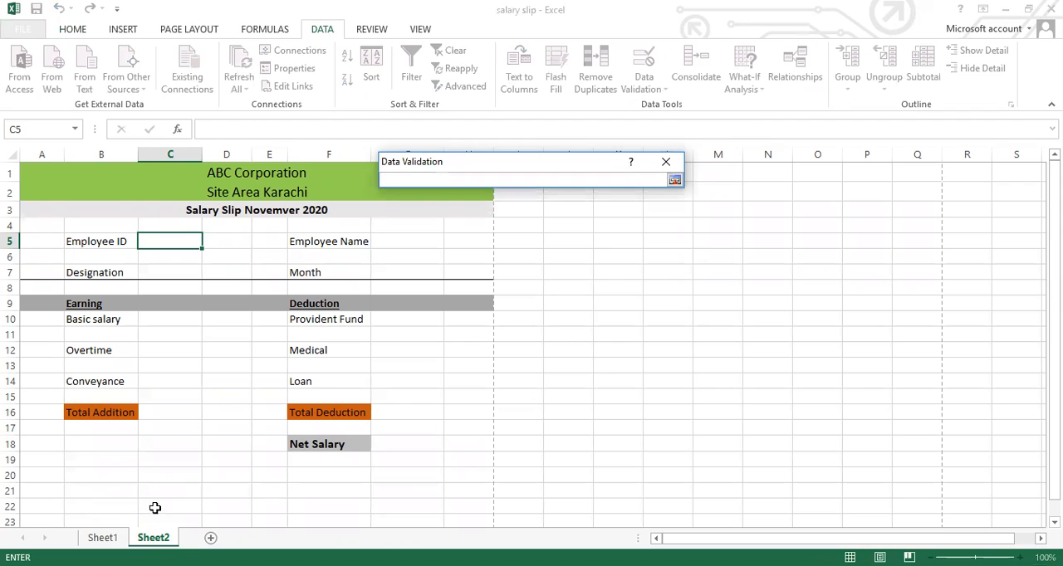
click(112, 537)
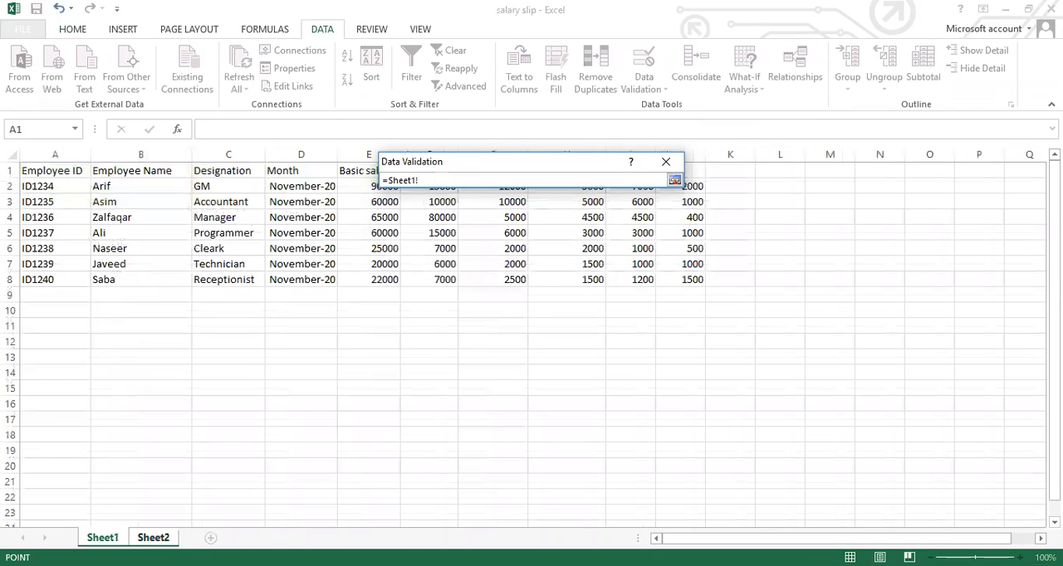
click(52, 190)
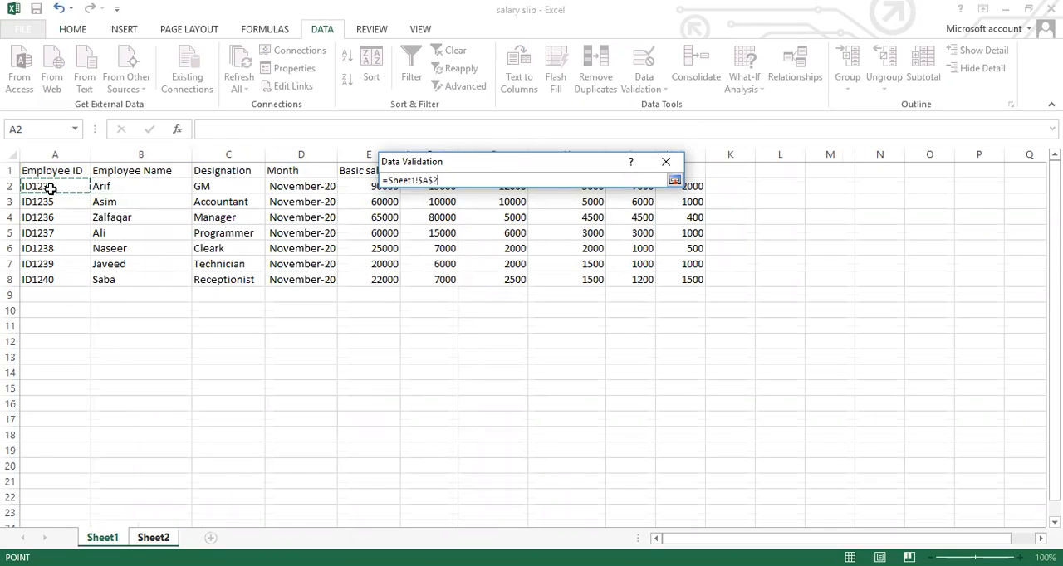
text(:$A$3)
key(BackSpace)
text(8)
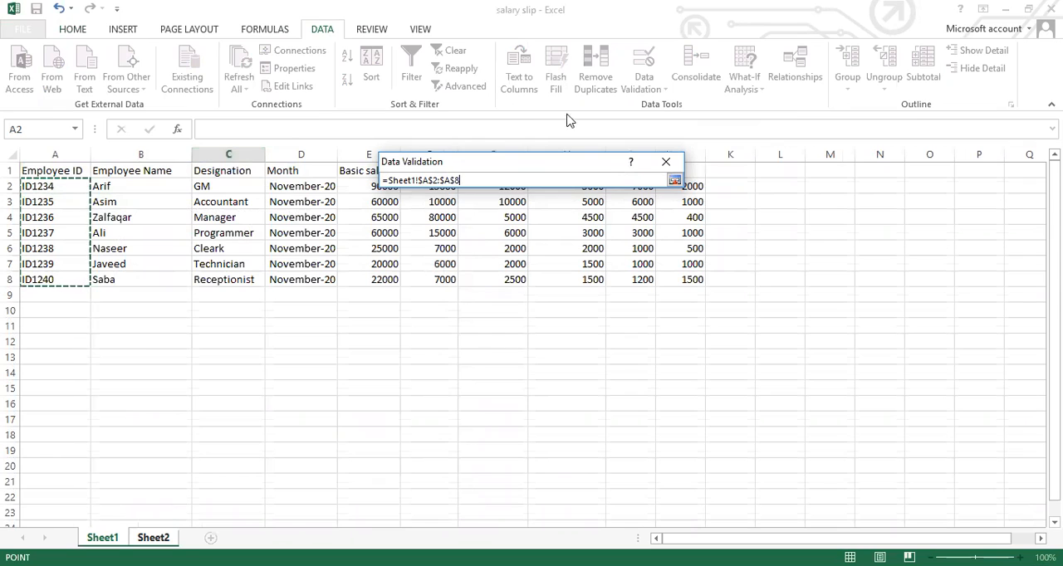
click(677, 182)
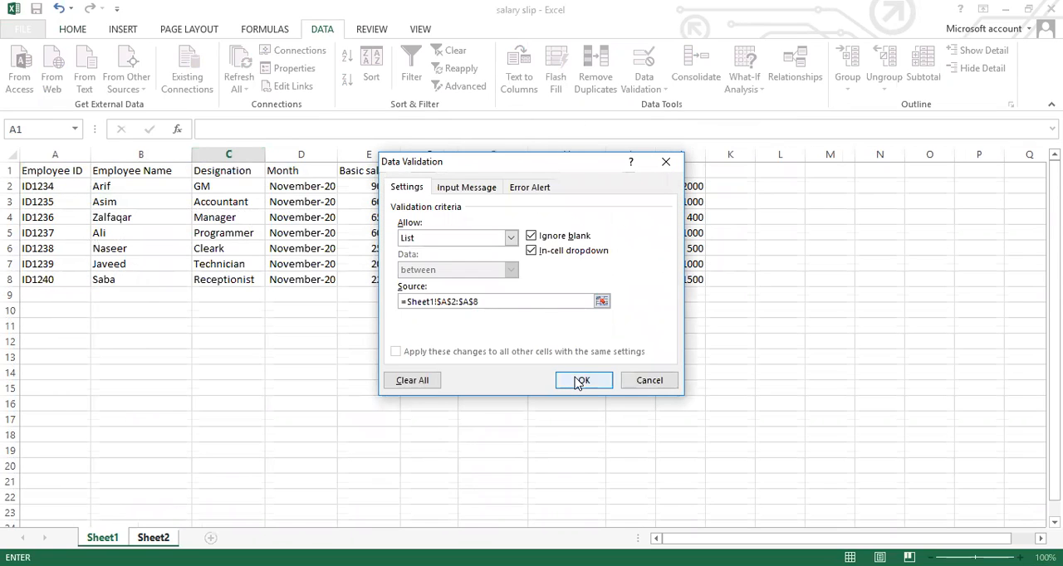
click(575, 379)
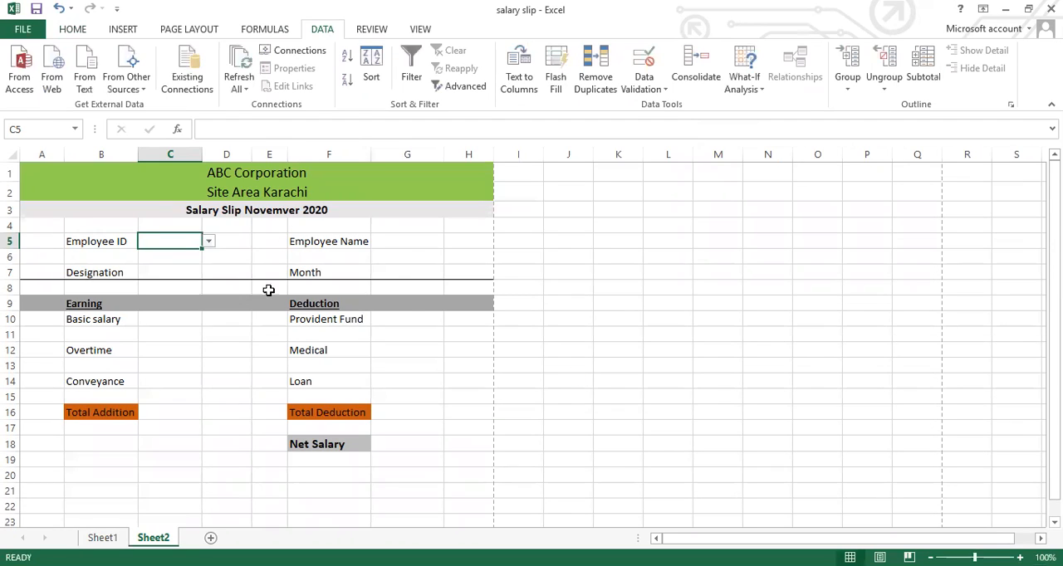
Choose the first employee ID from the list in cell C5, and select the Employee Name value cell G5
click(209, 241)
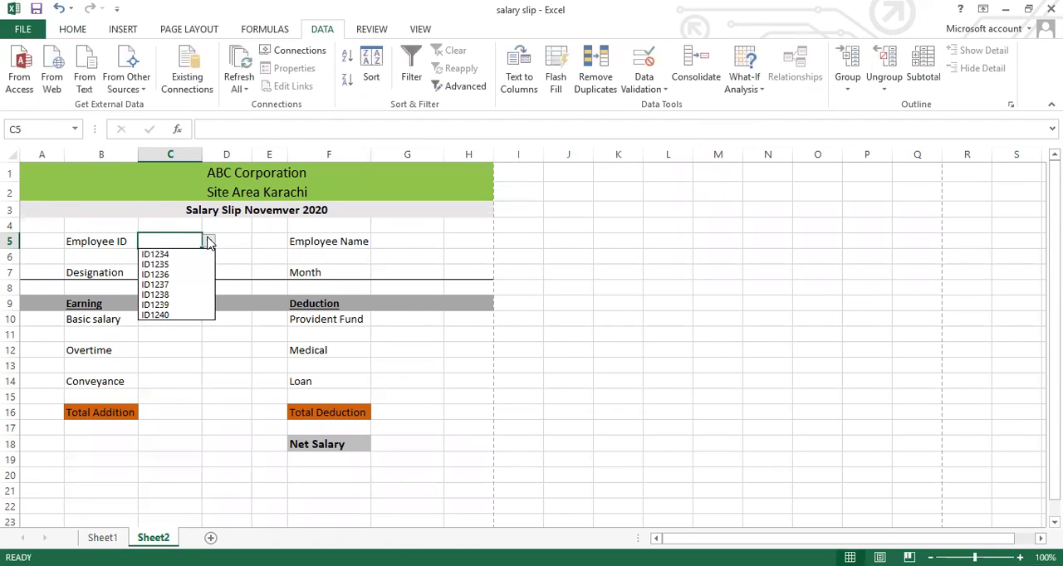
click(169, 256)
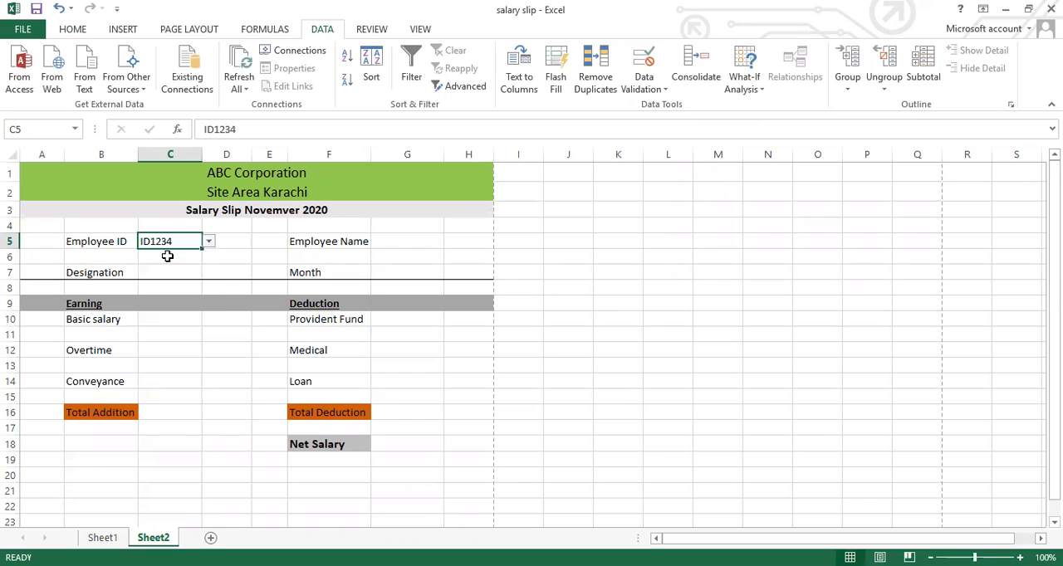
click(407, 242)
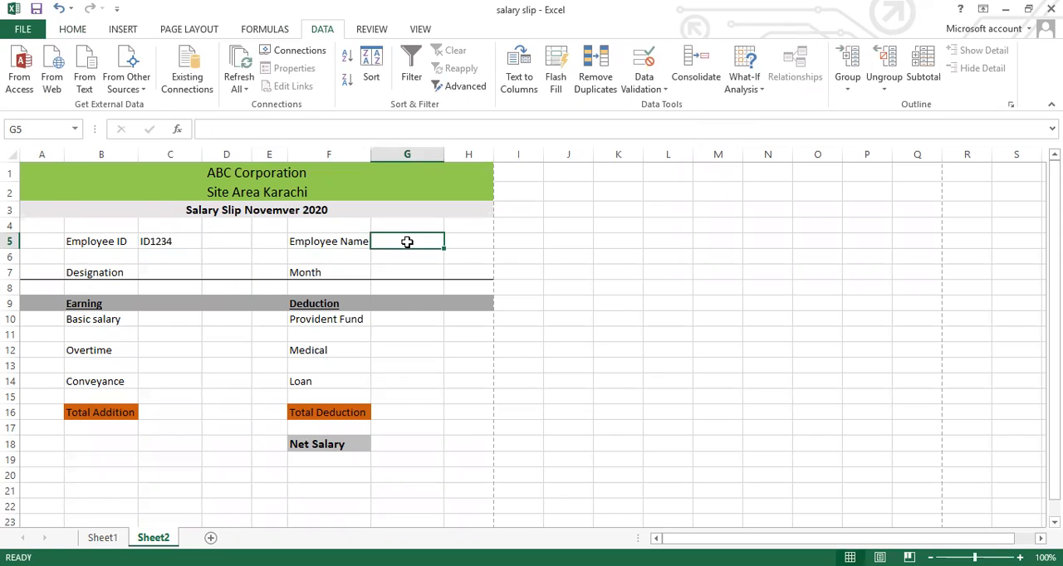
Start a VLOOKUP formula in the Employee Name value cell G5, using cell C5 as the lookup value
text(=)
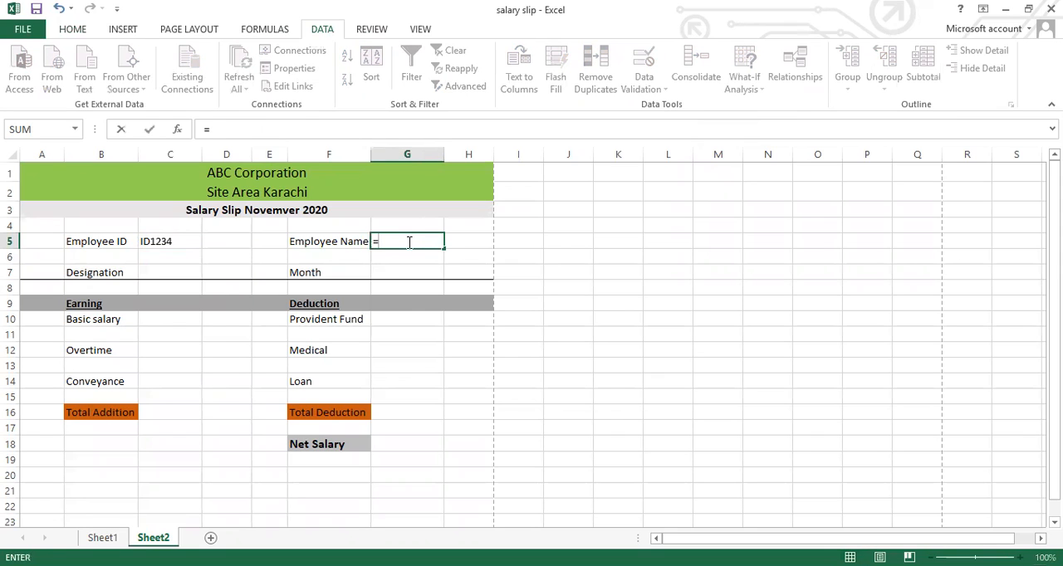
text(vl)
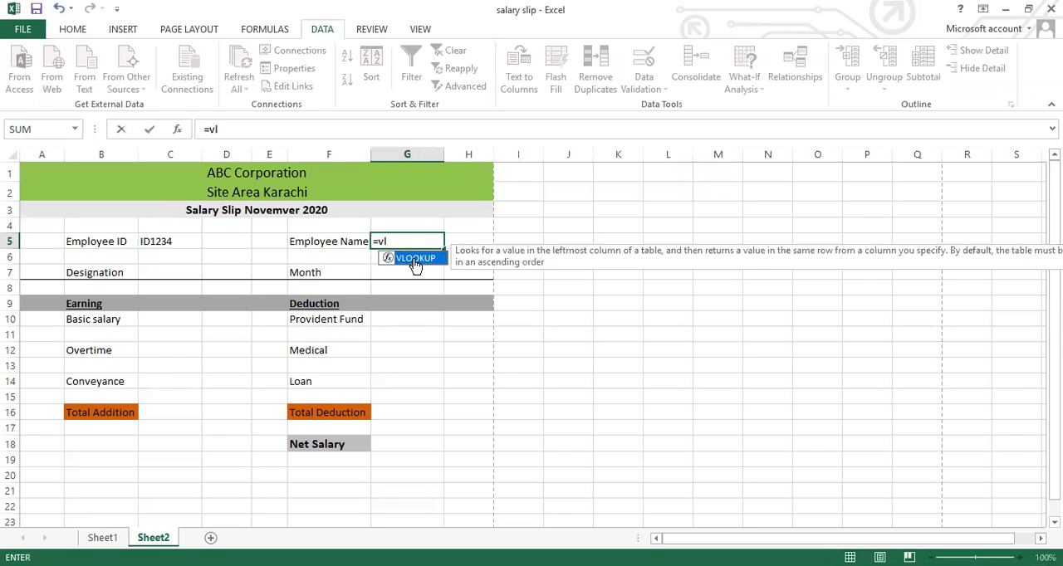
double_click(415, 259)
click(158, 246)
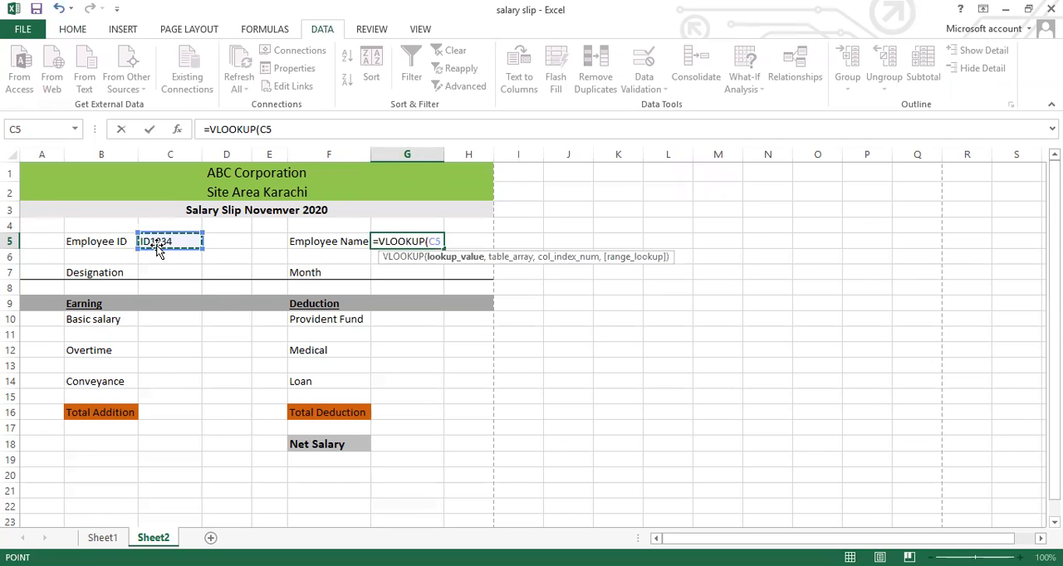
text(,)
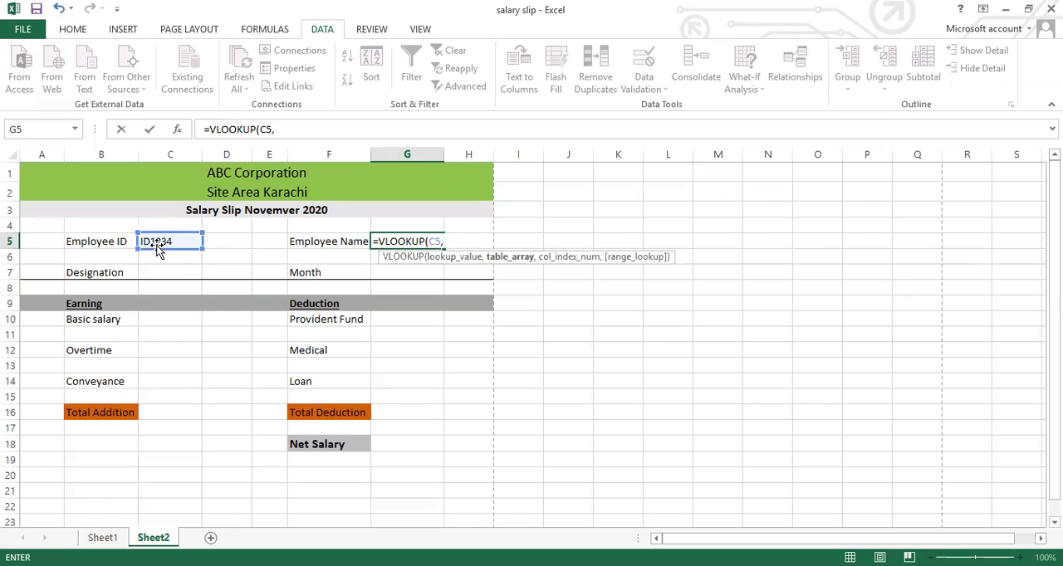
Complete the VLOOKUP with table array Sheet1!A1:J8, column index 2 and range lookup 0, and enter it
click(103, 537)
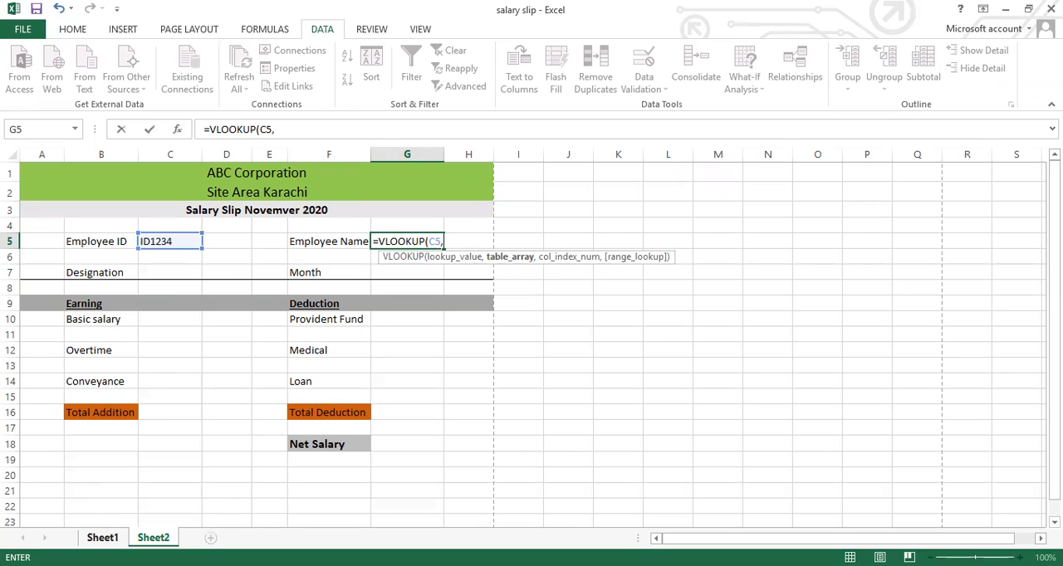
click(103, 537)
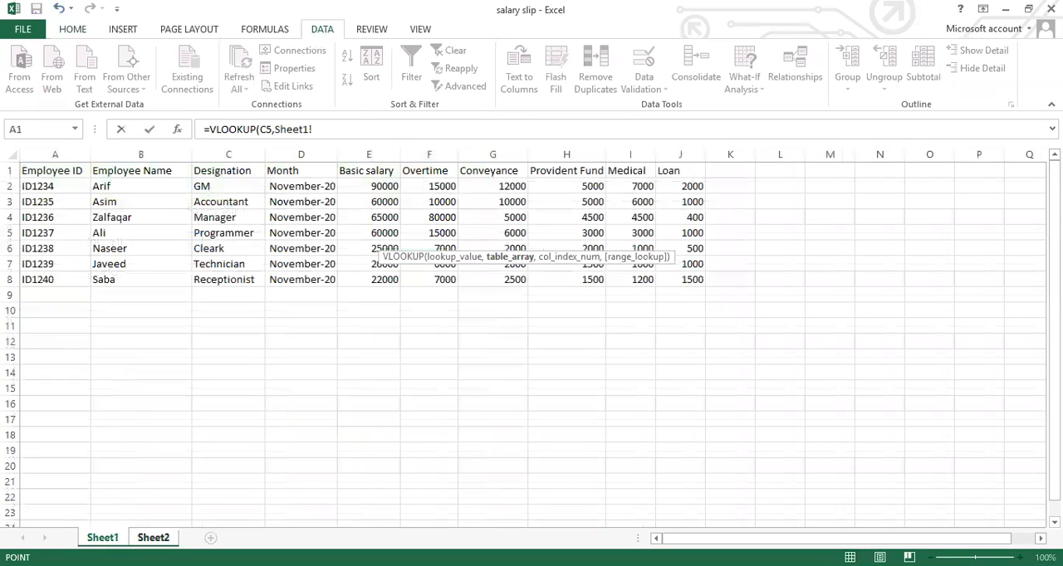
click(42, 174)
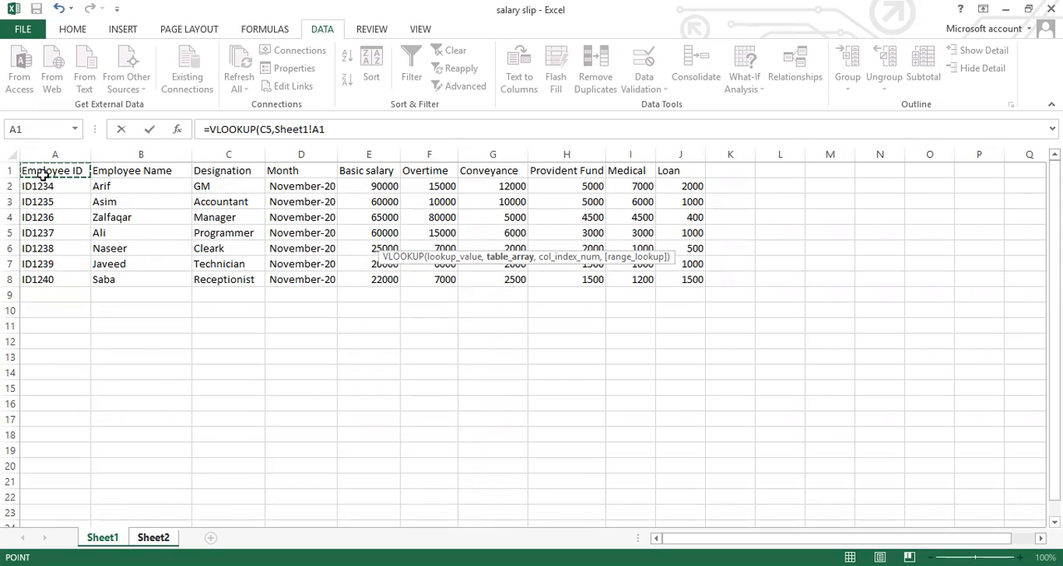
key(ctrl+shift+End)
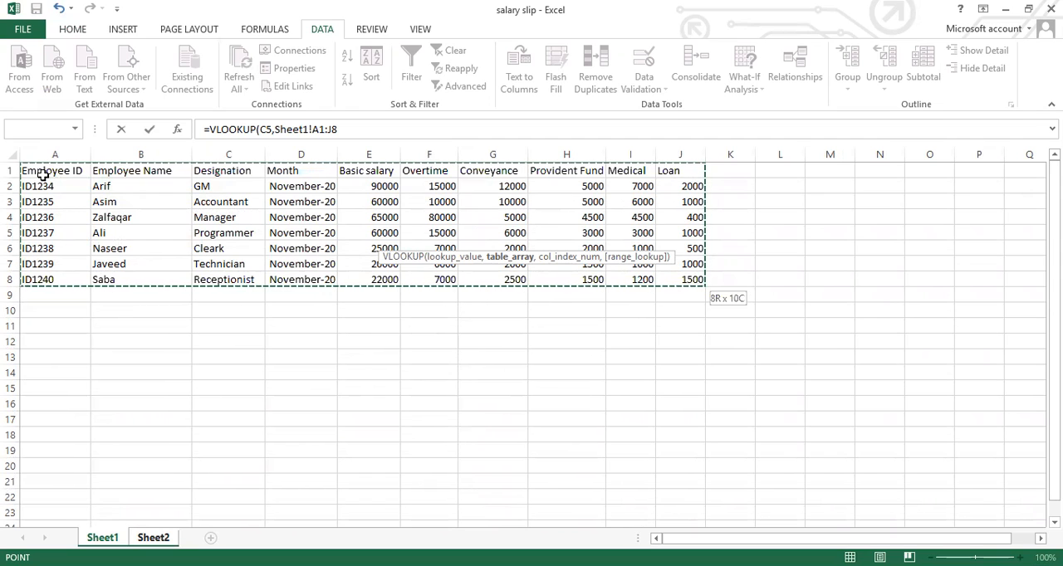
click(349, 134)
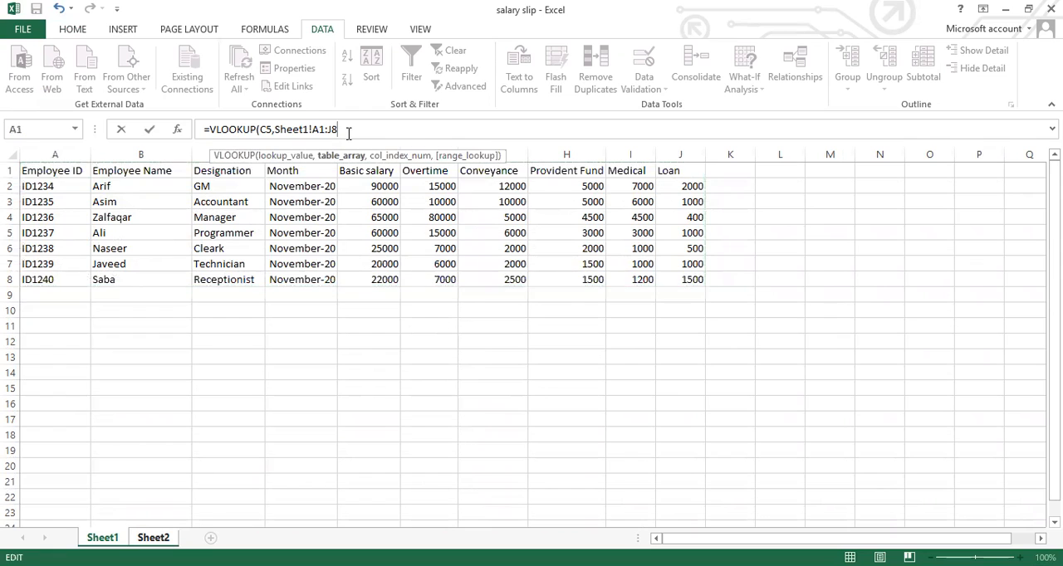
text(,)
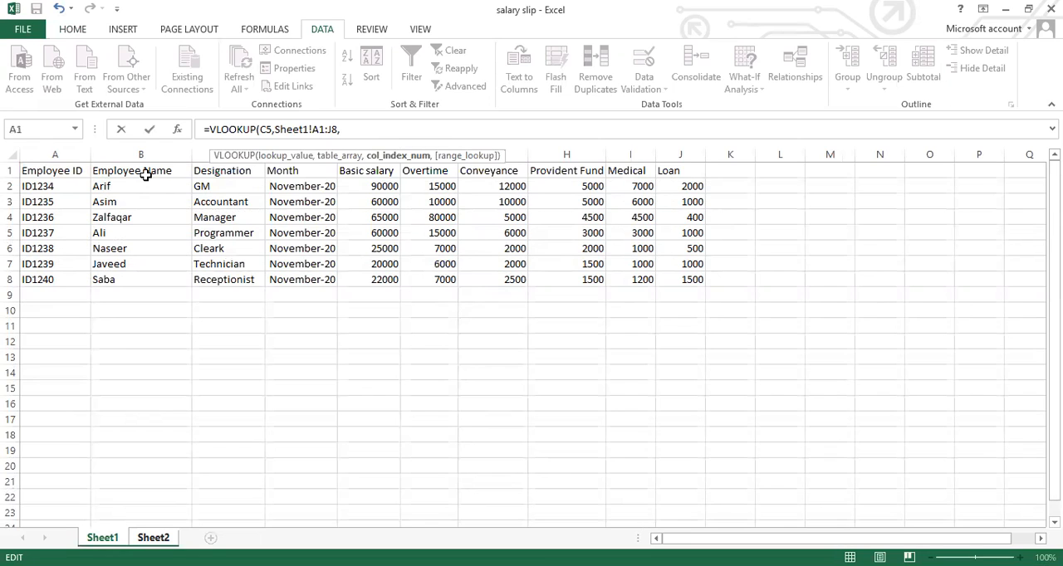
text(2,0)
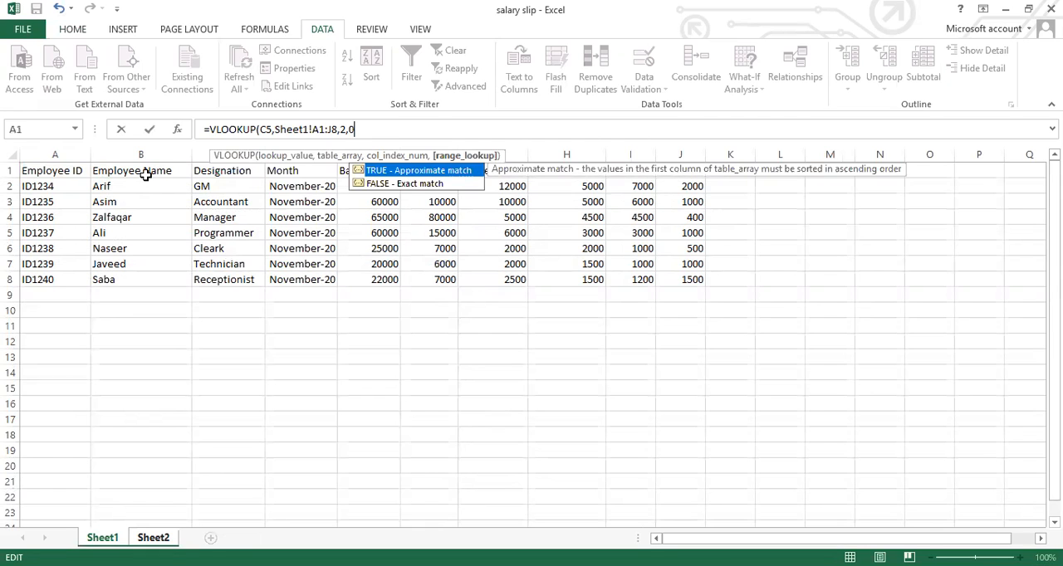
text())
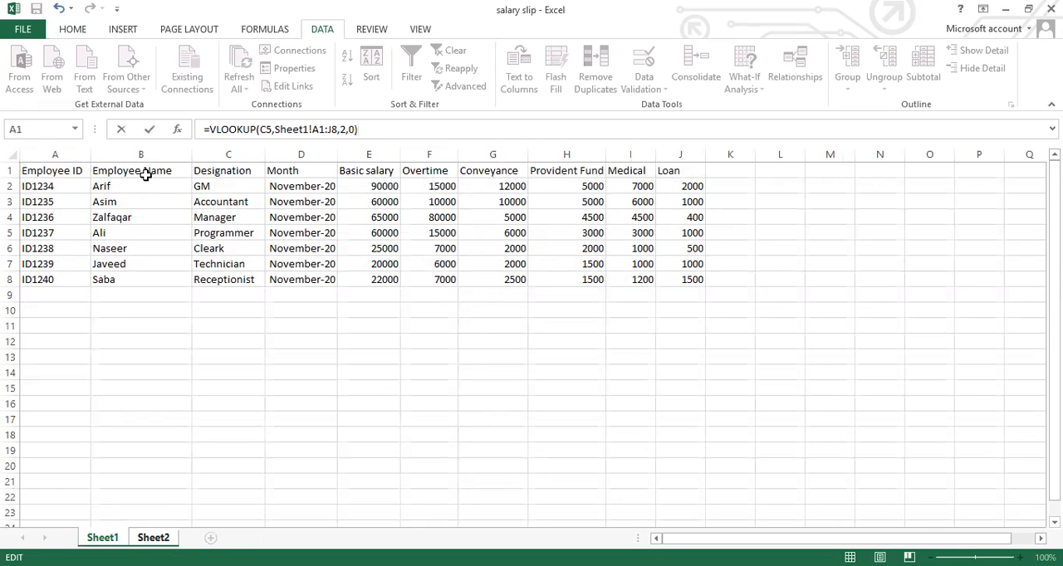
key(Return)
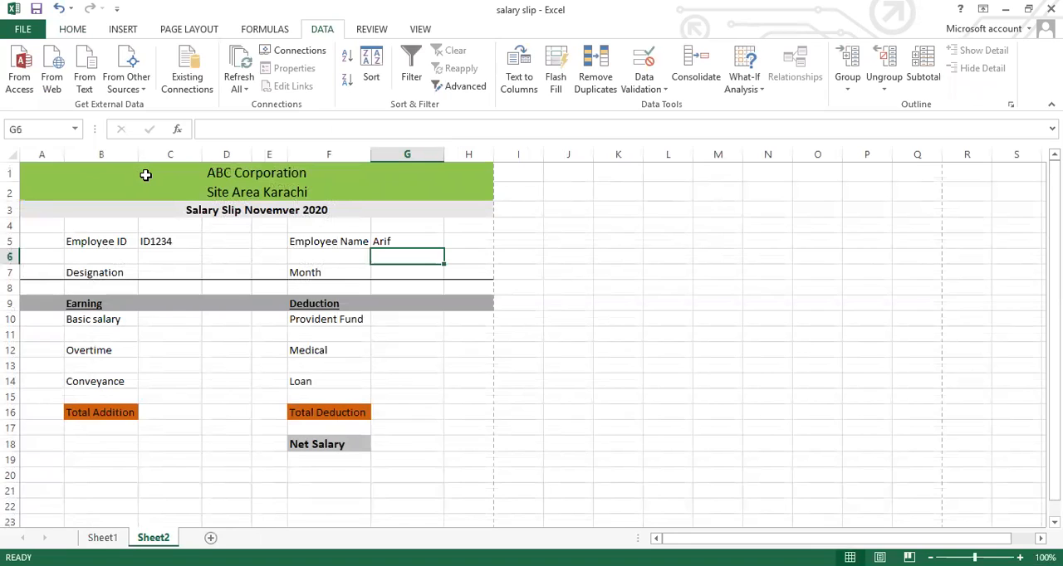
Clear the VLOOKUP formula from the Employee Name value cell G5
key(Up)
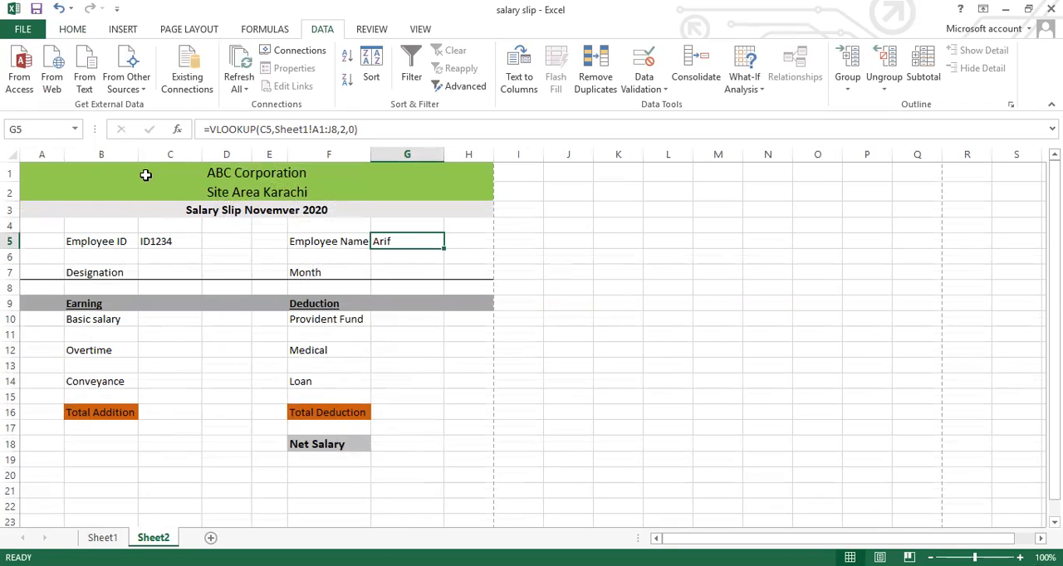
key(Down)
key(Down)
key(Up)
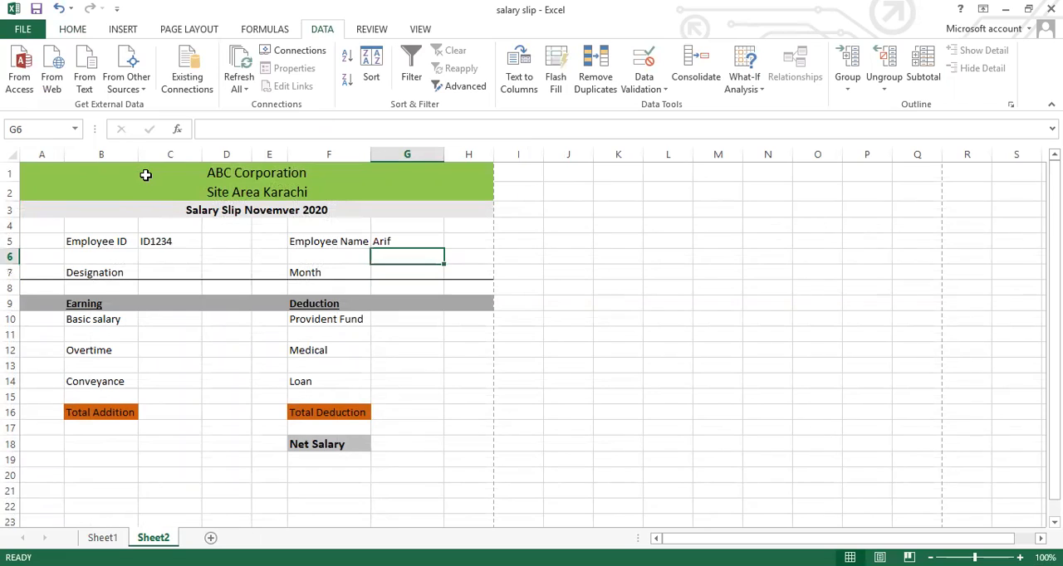
key(Up)
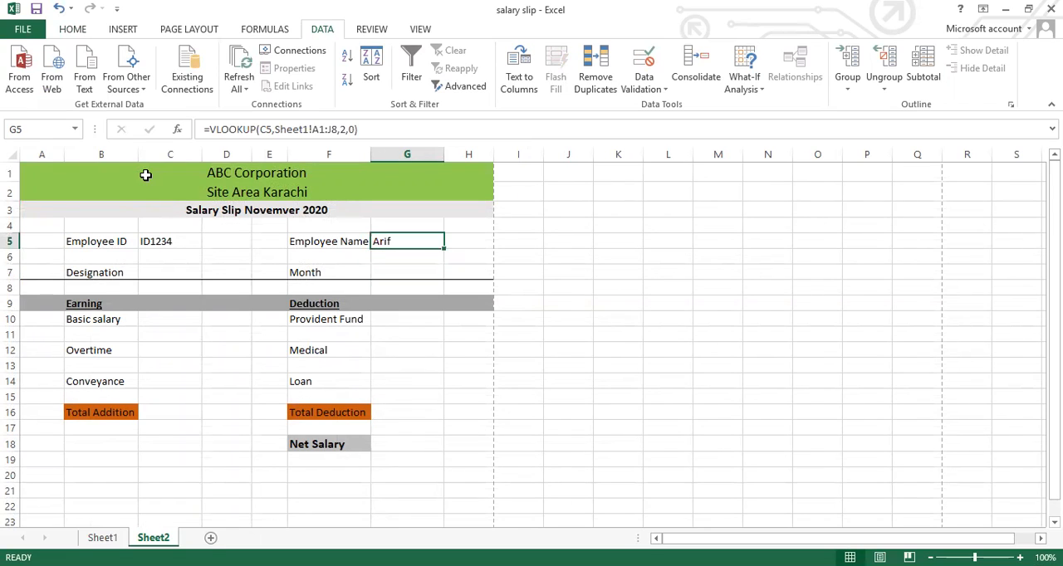
key(Delete)
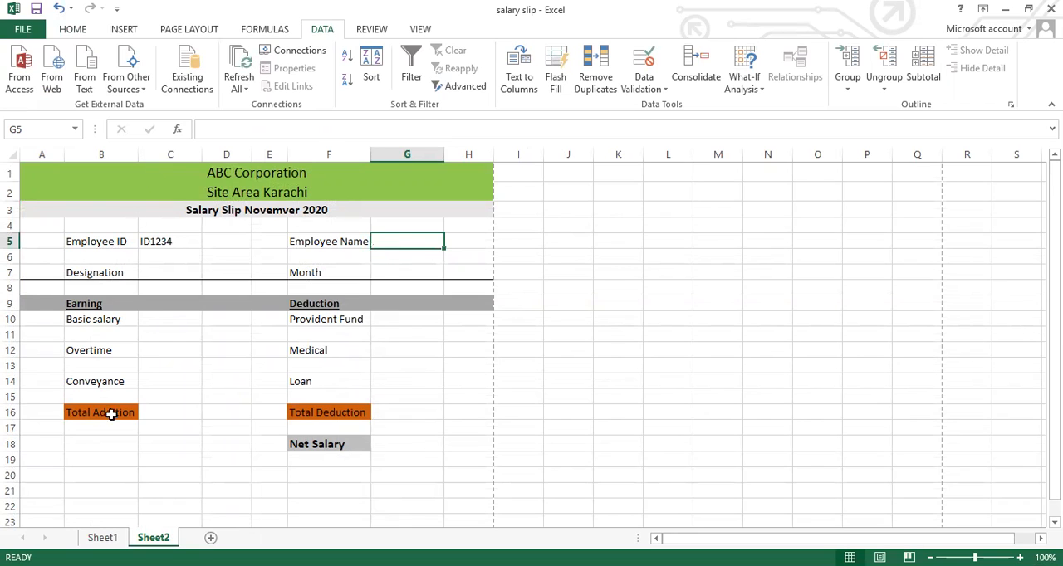
Switch to Sheet1 and create a new workbook-scope defined name called slip in the Name Manager
click(103, 539)
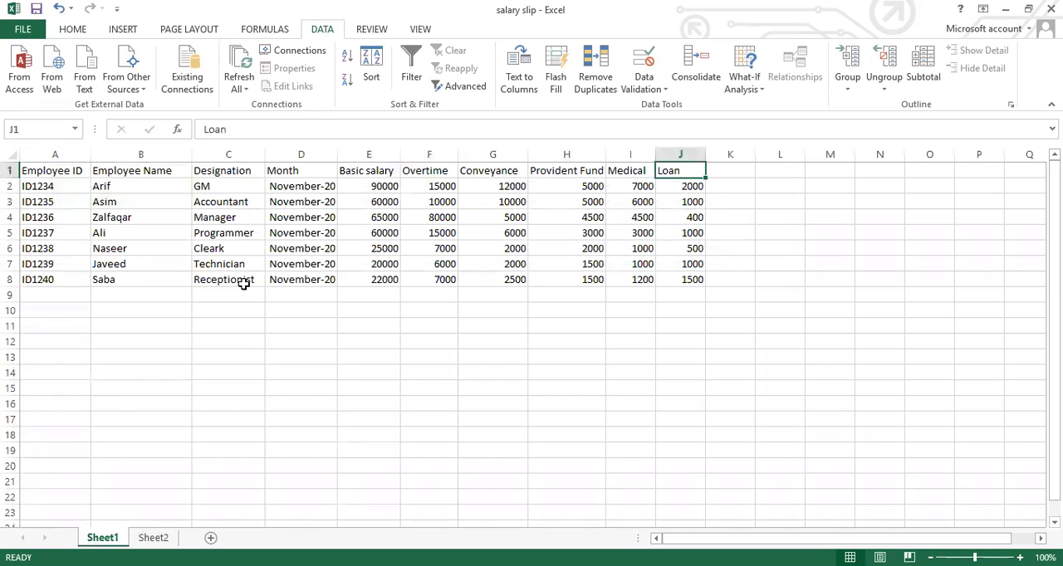
click(262, 31)
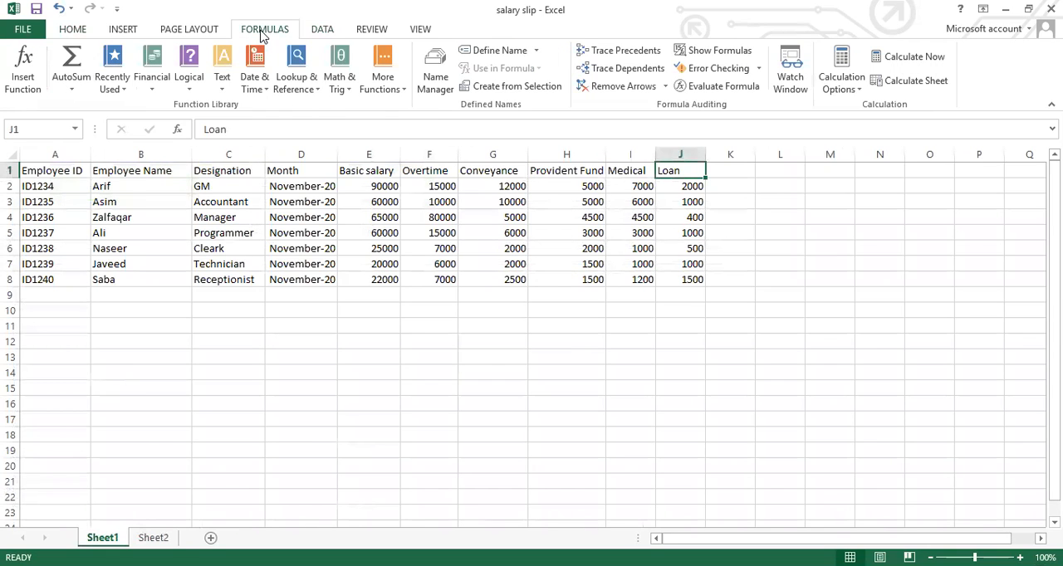
click(433, 91)
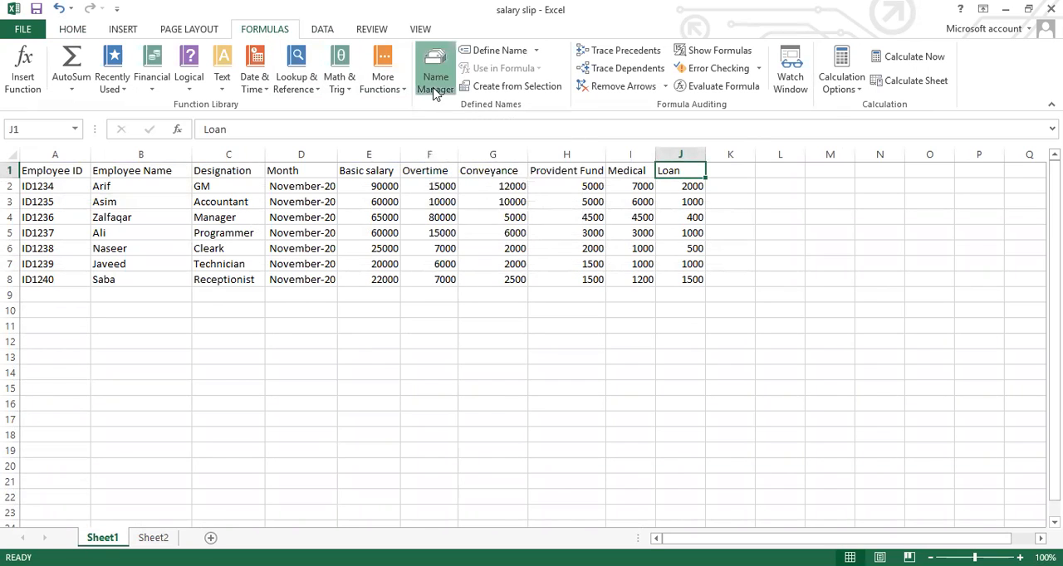
click(351, 143)
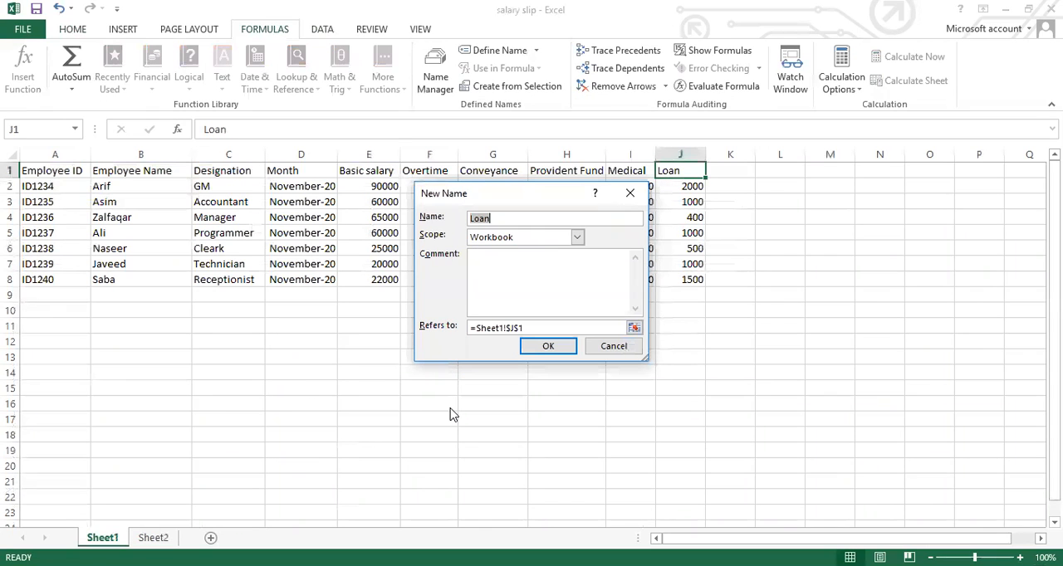
key(BackSpace)
text(slip)
Set the slip name to refer to =Sheet1!$A$1:$J$8, save it and close the Name Manager
click(634, 328)
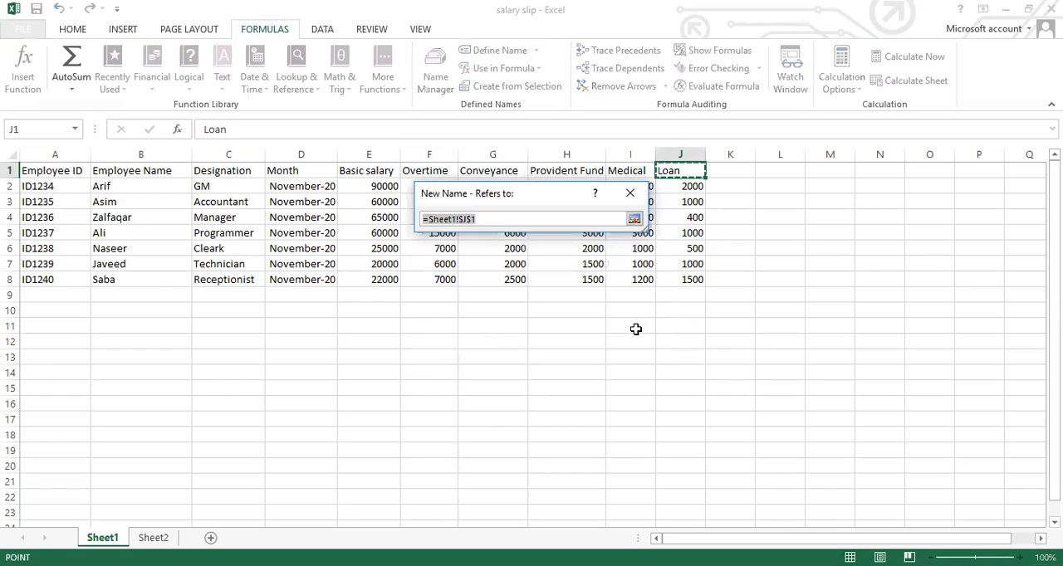
click(61, 173)
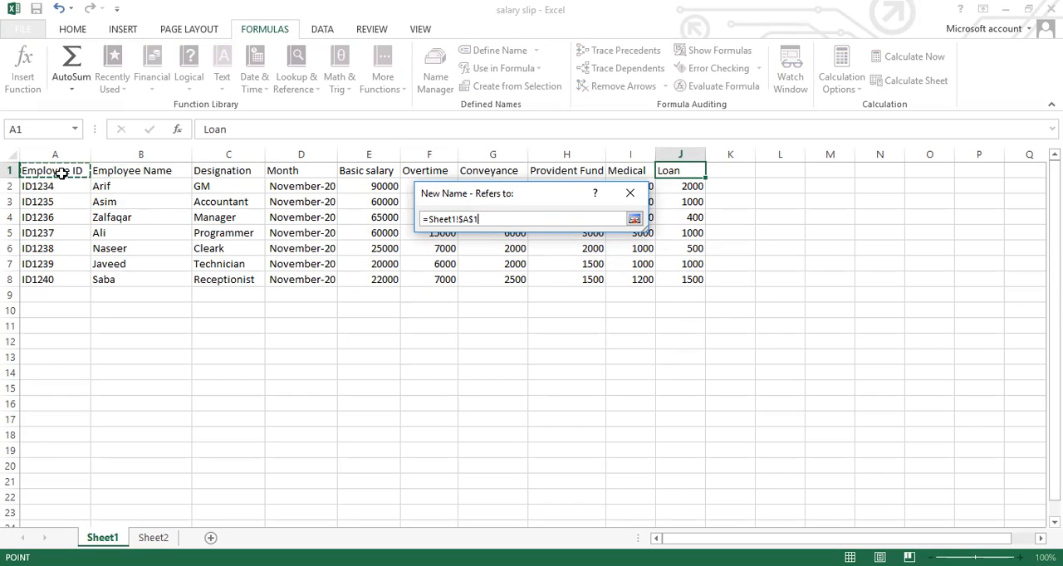
key(ctrl+a)
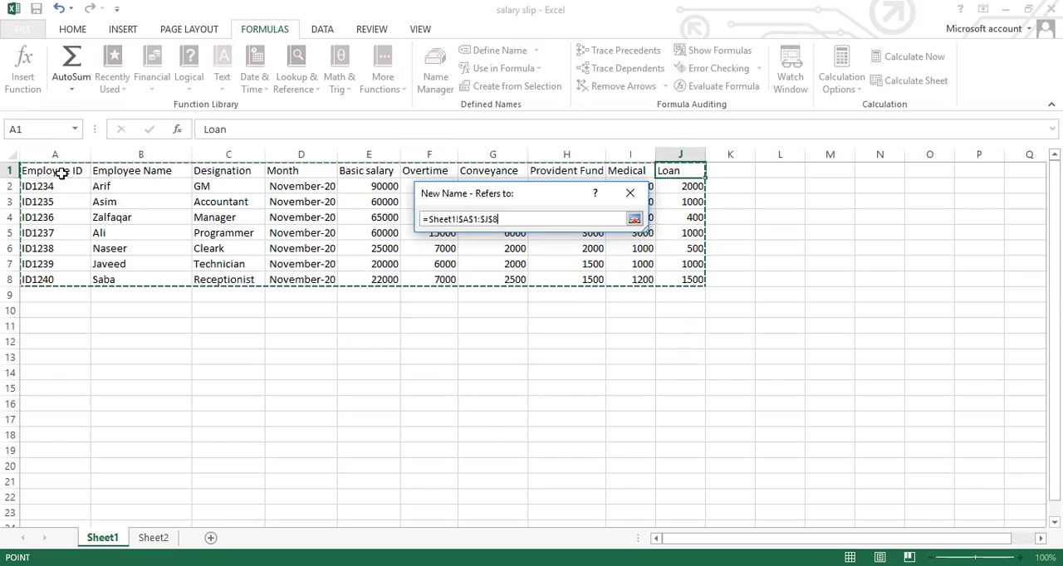
click(634, 220)
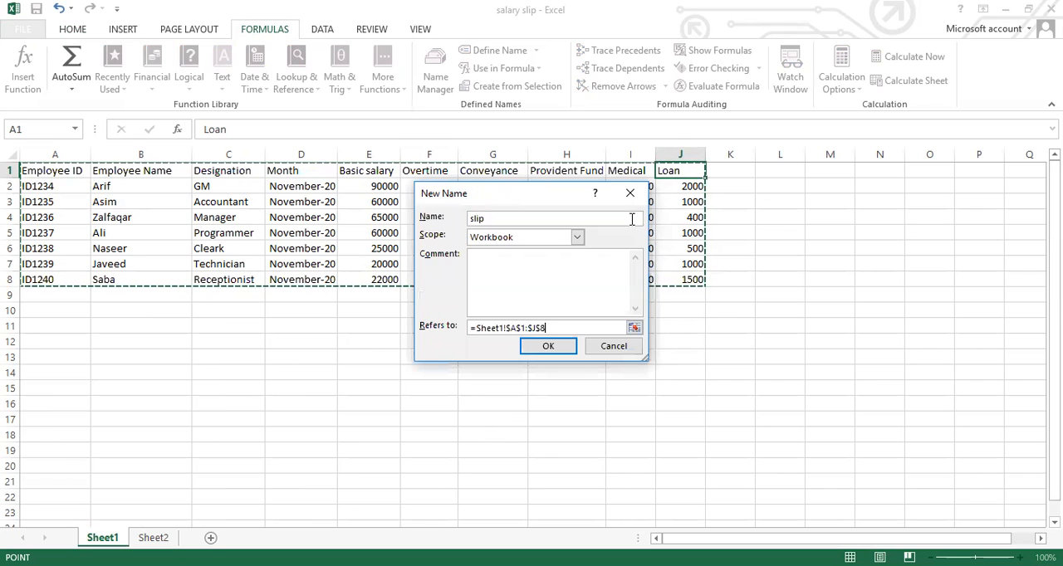
click(541, 349)
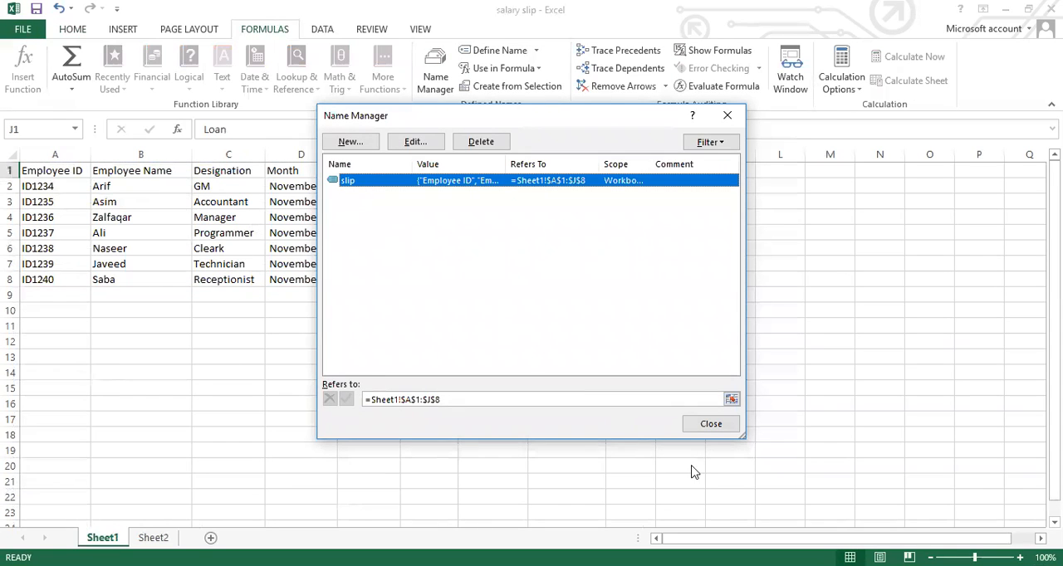
click(708, 423)
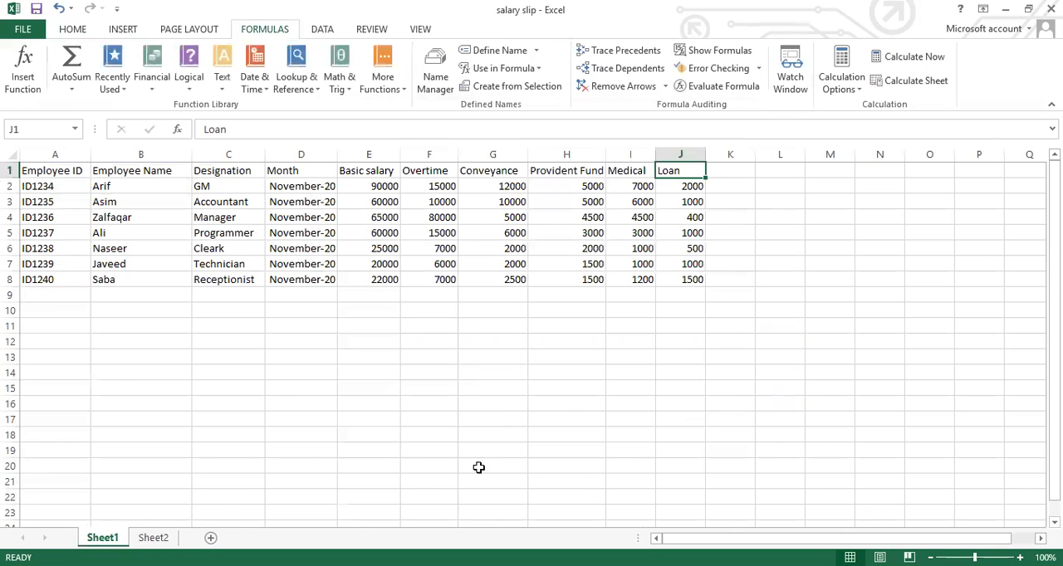
Return to Sheet2 and begin a function formula in the Employee Name value cell G5
click(153, 538)
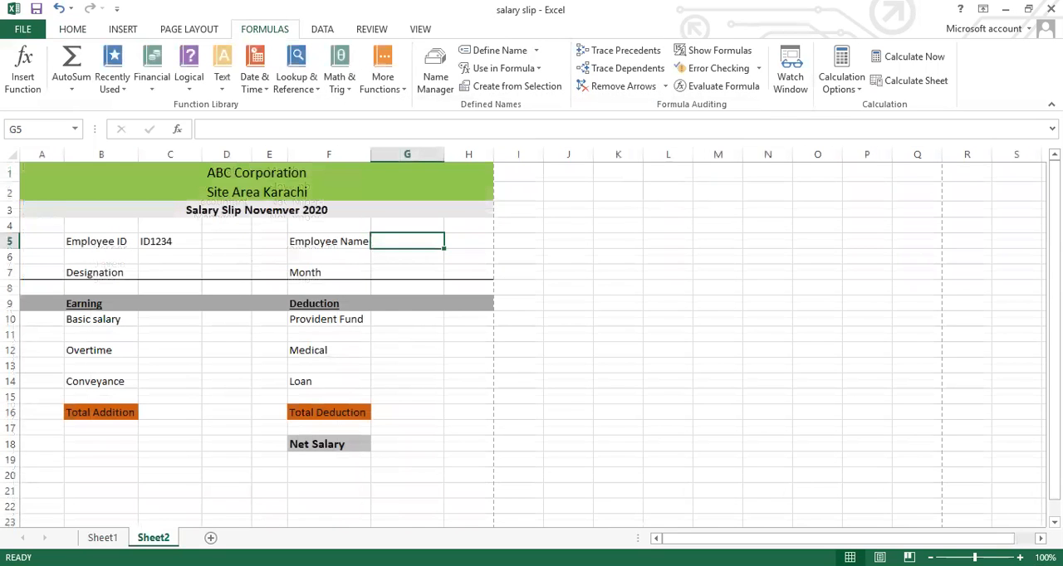
click(423, 269)
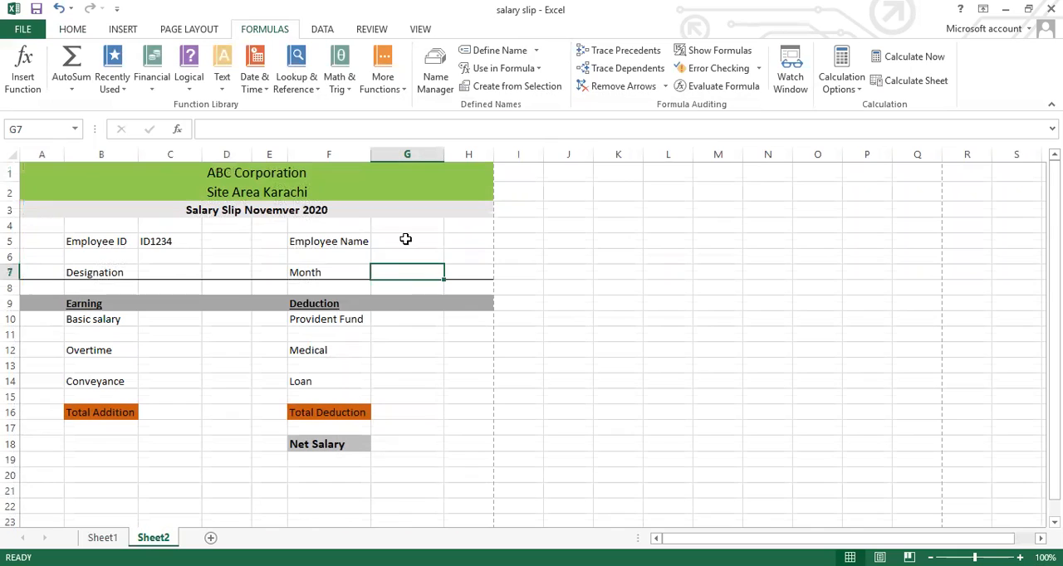
click(404, 241)
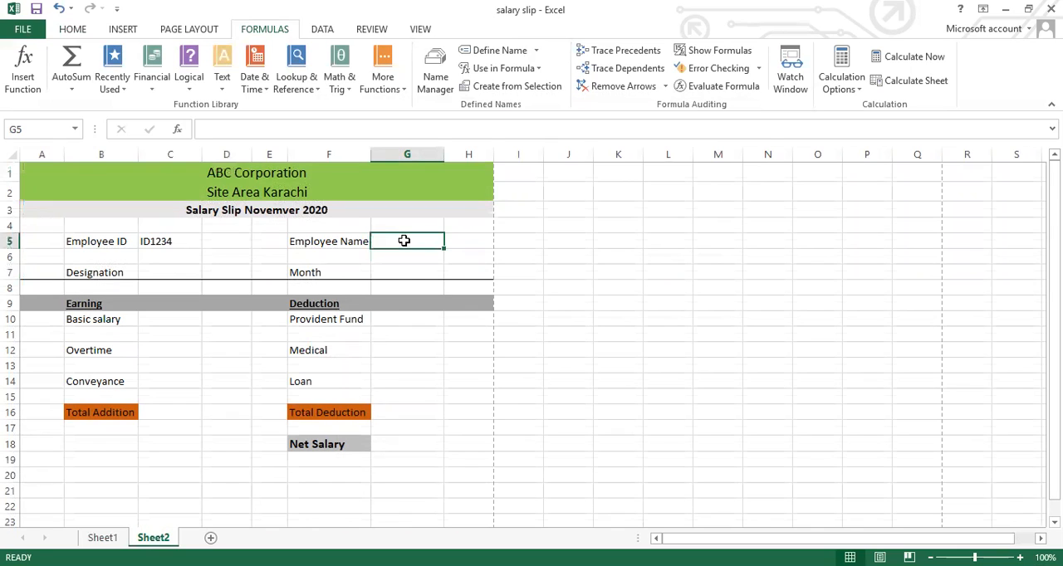
text(=)
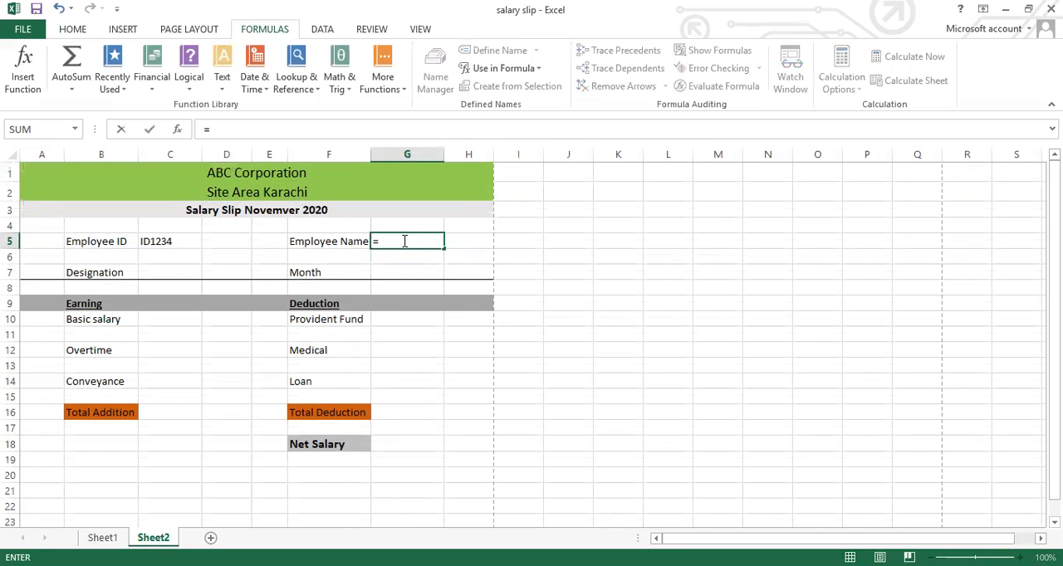
text(v)
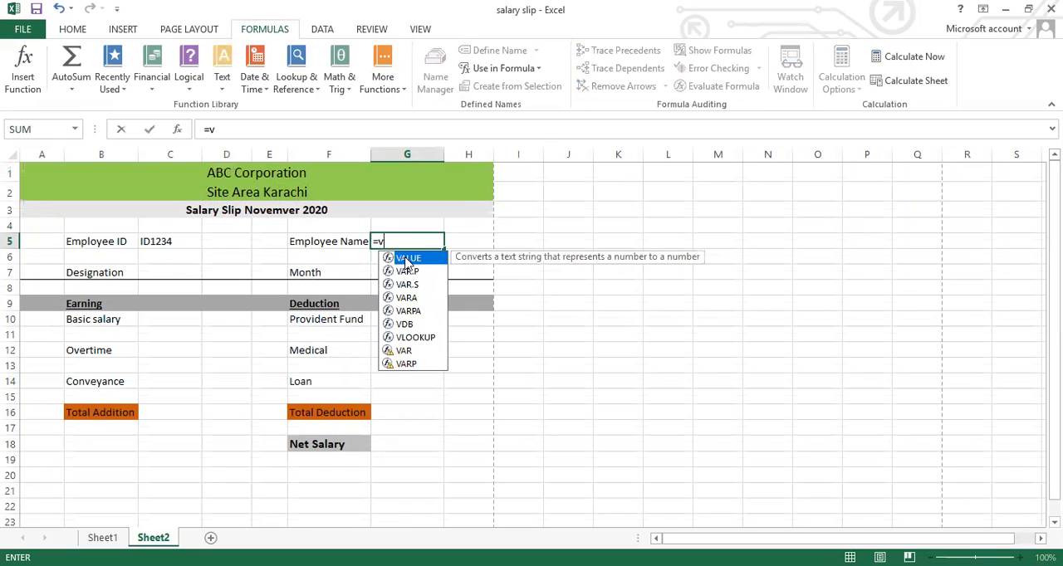
double_click(407, 259)
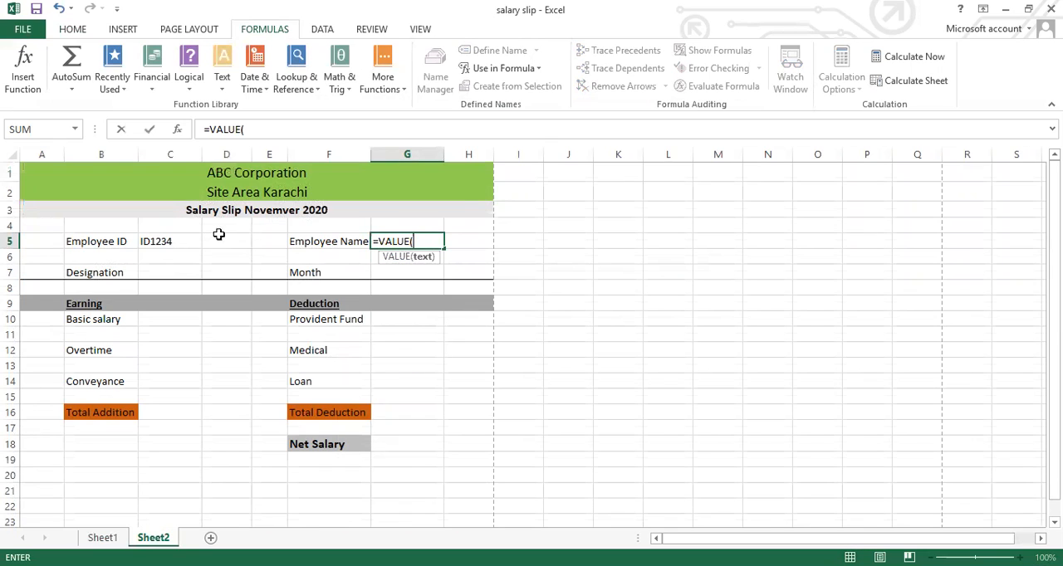
click(170, 248)
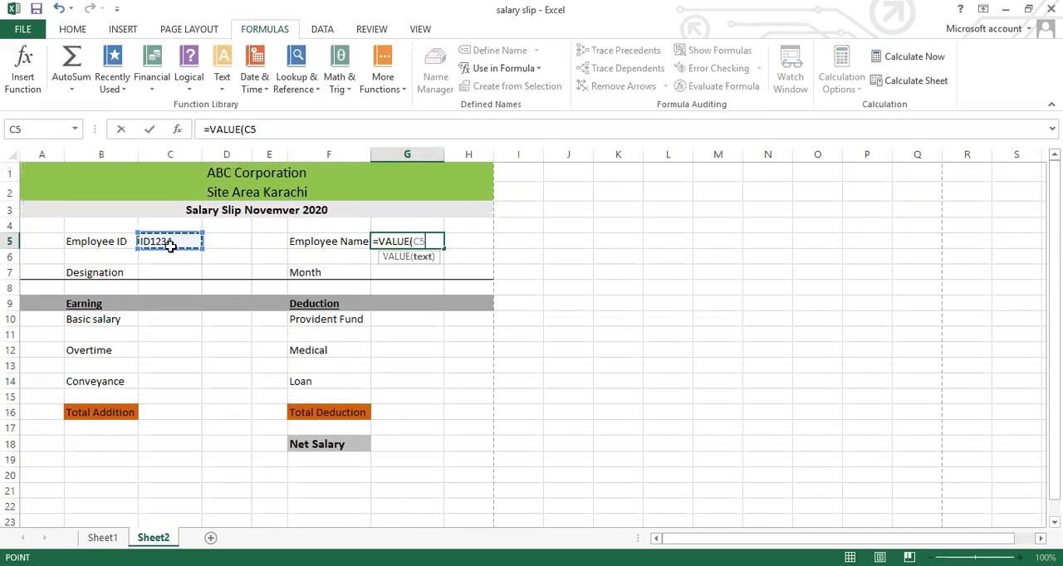
key(BackSpace)
key(BackSpace)
key(BackSpace)
key(BackSpace)
key(BackSpace)
key(BackSpace)
key(BackSpace)
key(BackSpace)
text(v)
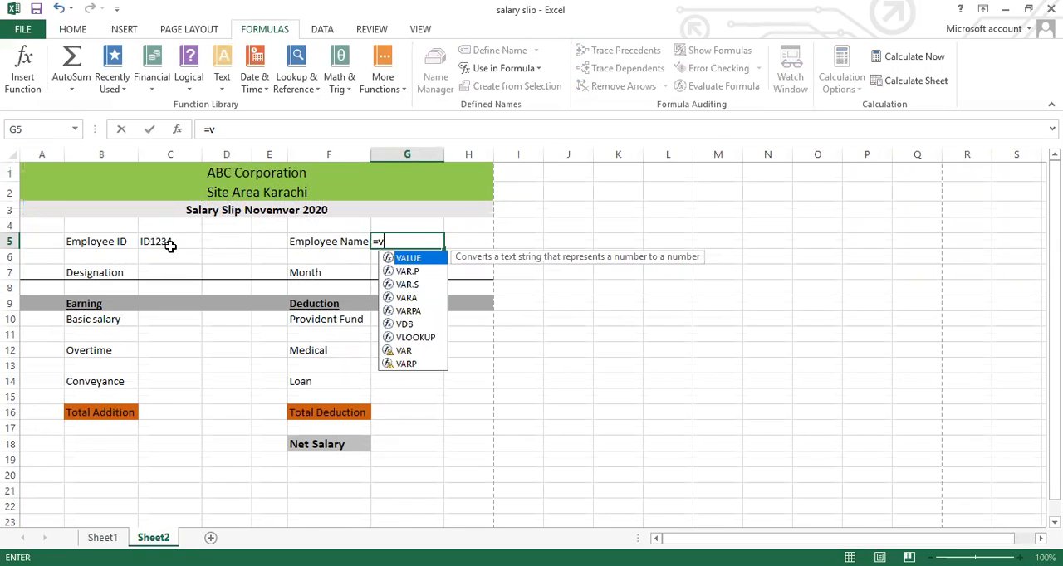
text(l)
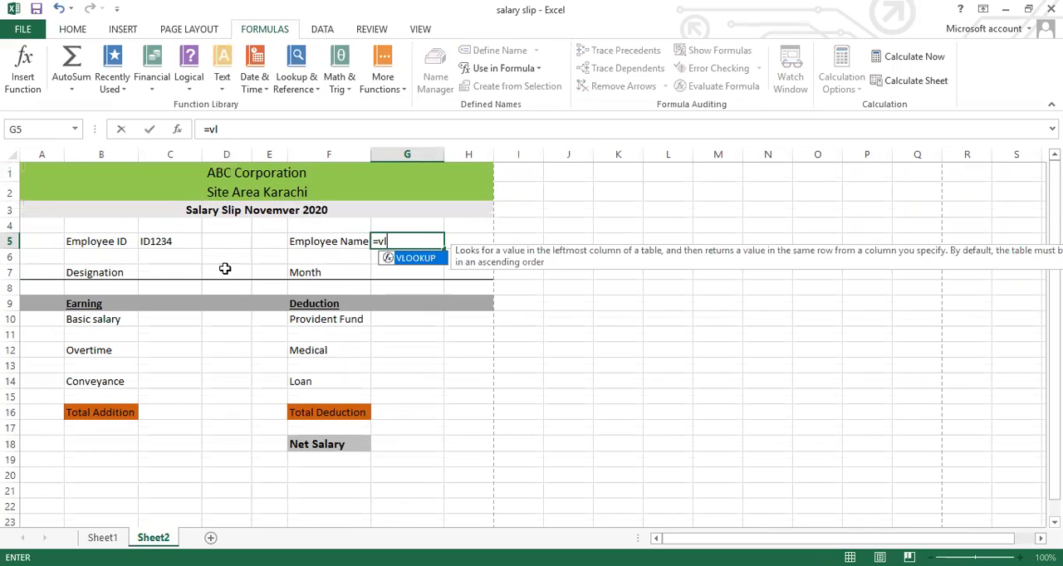
Complete the Employee Name formula in G5 as =VLOOKUP(C5,slip,2,0), using the Employee ID cell and the named range slip
double_click(416, 259)
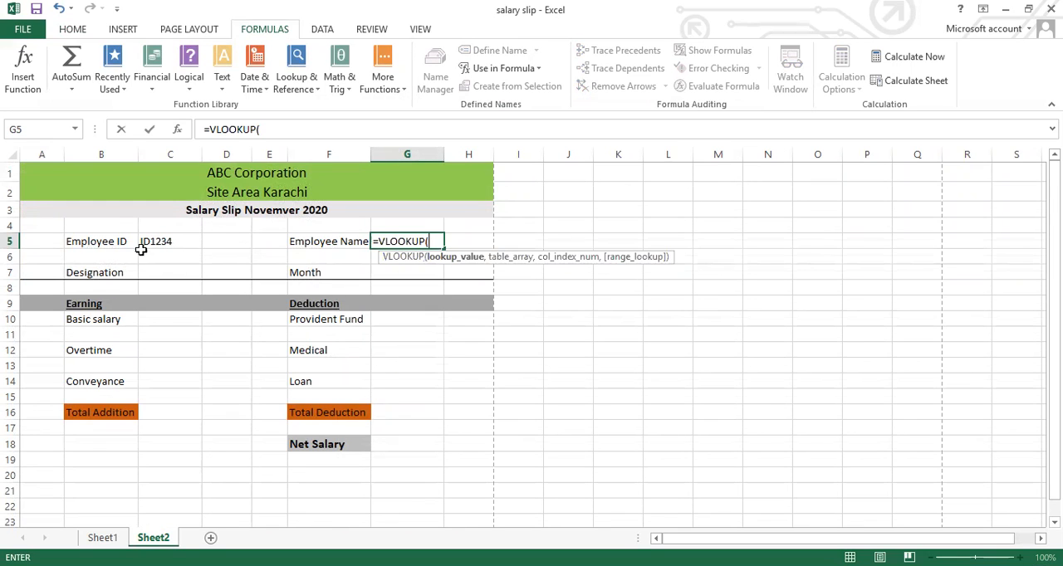
click(166, 241)
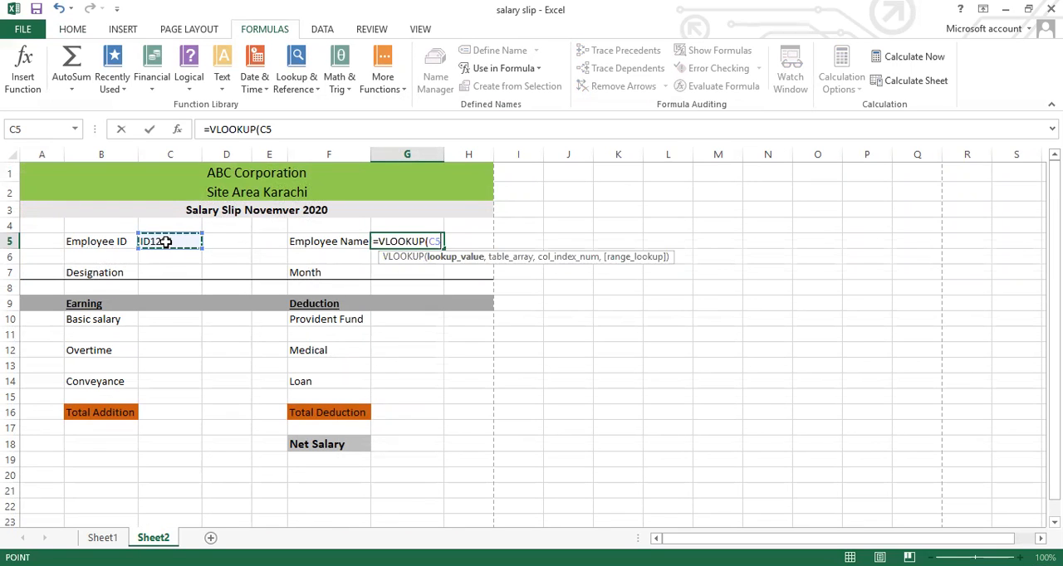
text(,)
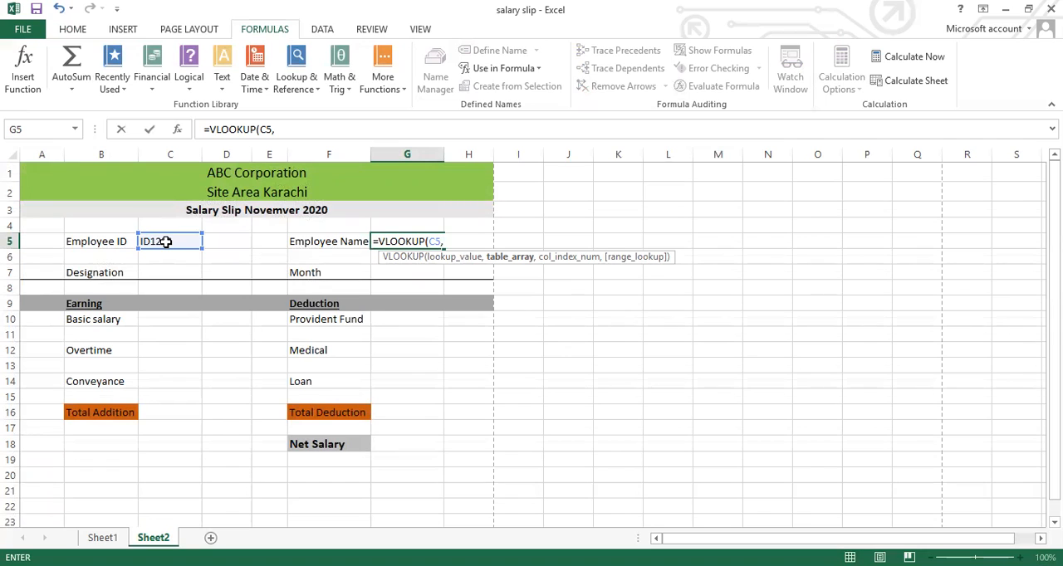
text(s)
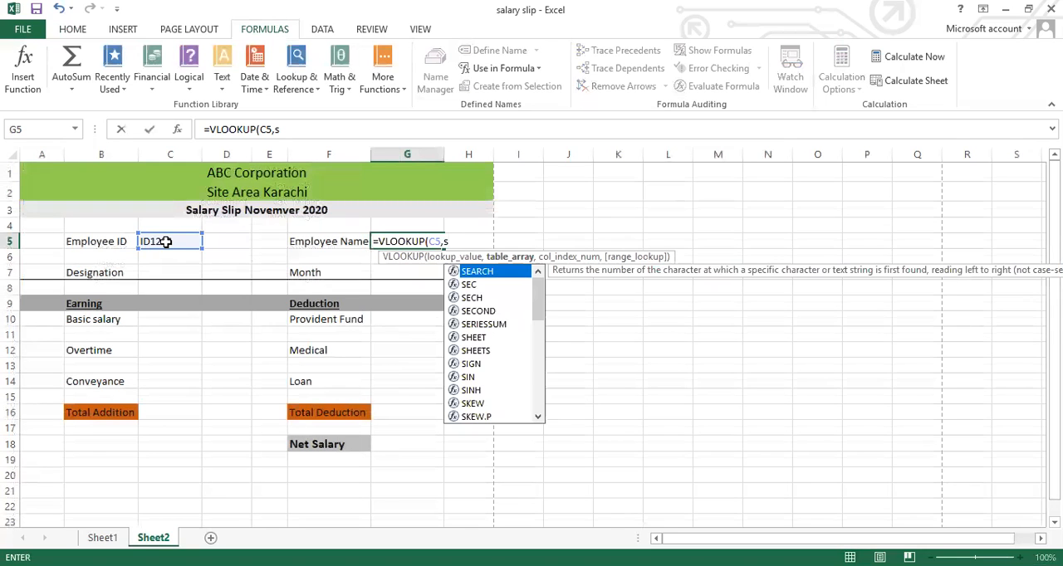
text(l)
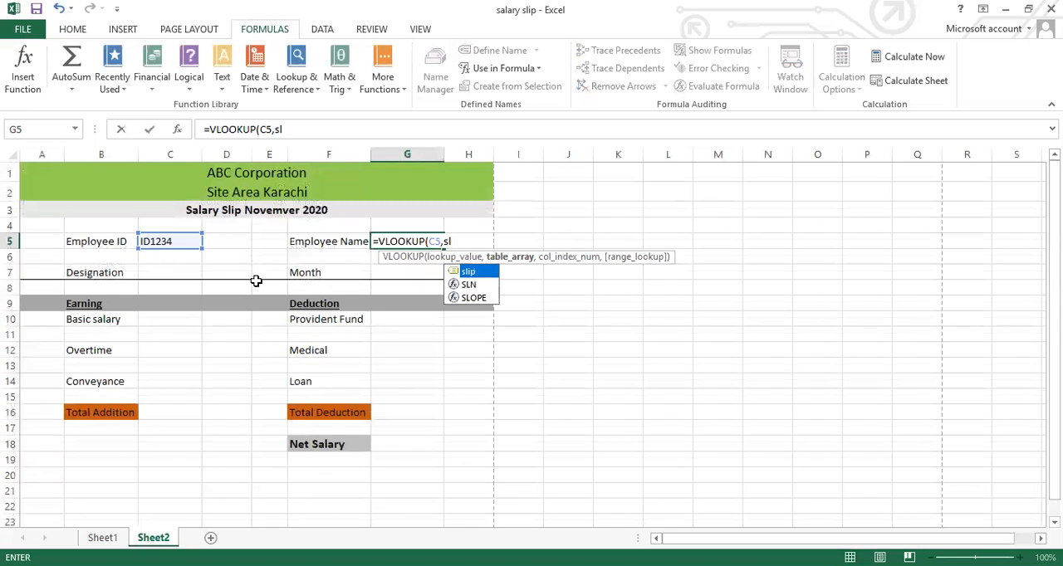
double_click(476, 272)
text(,)
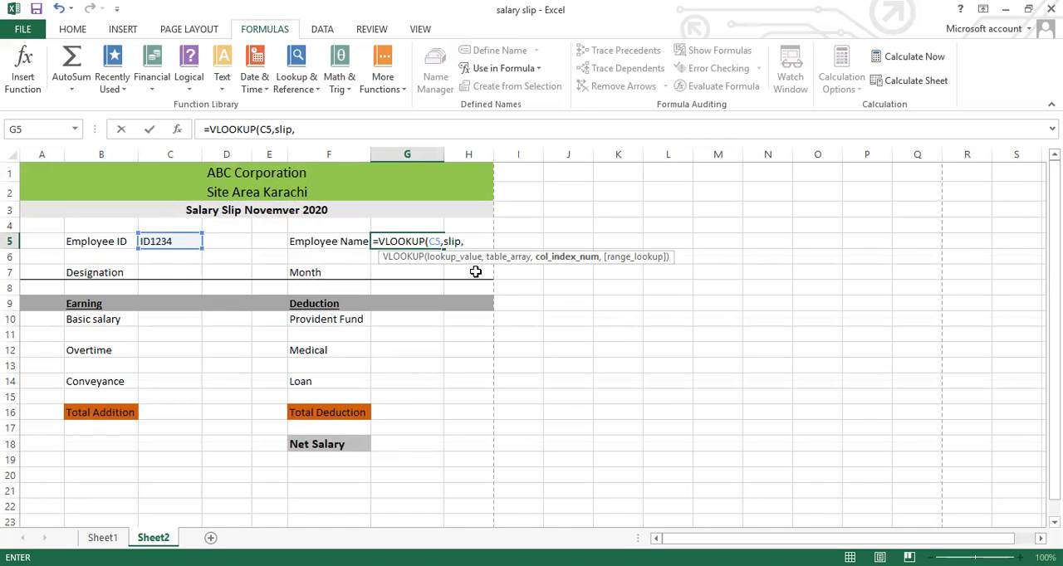
text(2,0))
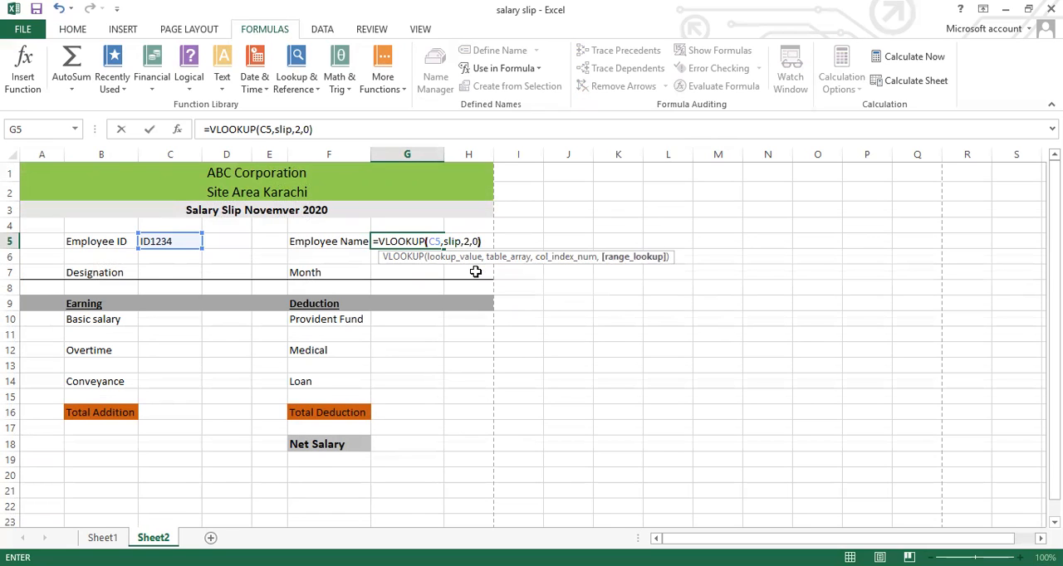
key(Return)
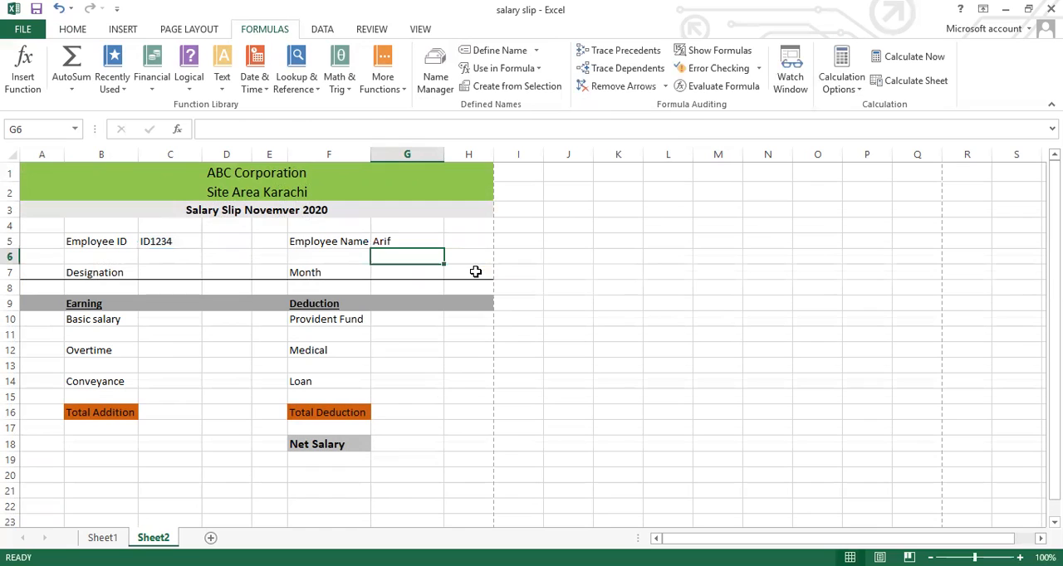
Enter =VLOOKUP(C5,slip,3,0) in the Designation value cell C7
click(166, 278)
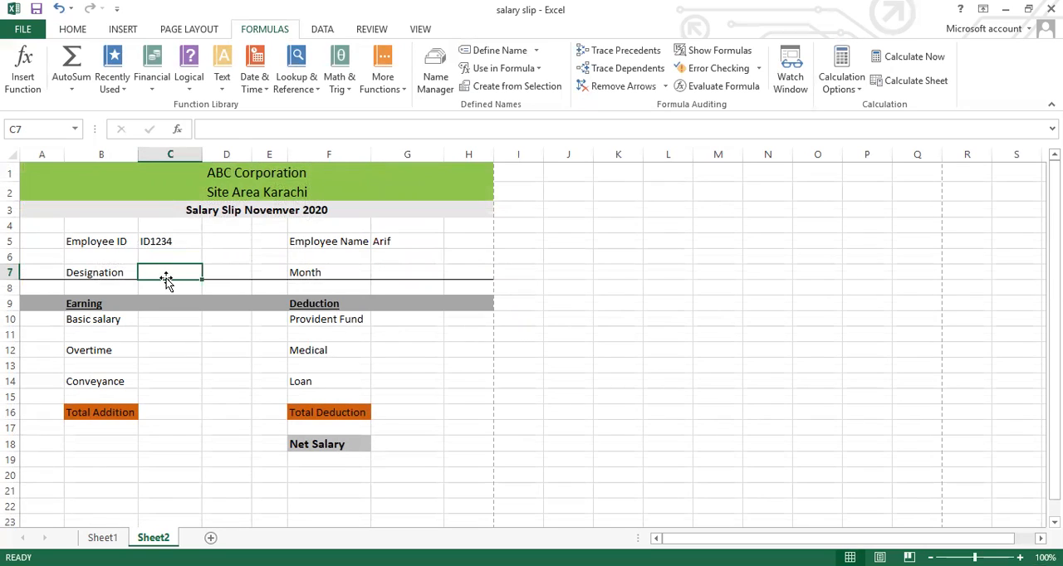
text(=)
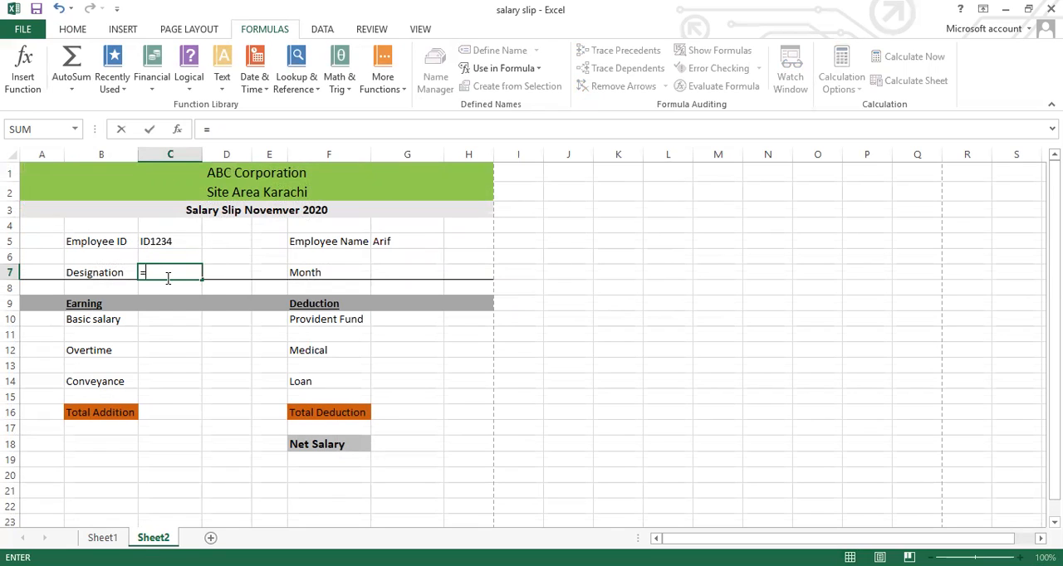
text(vl)
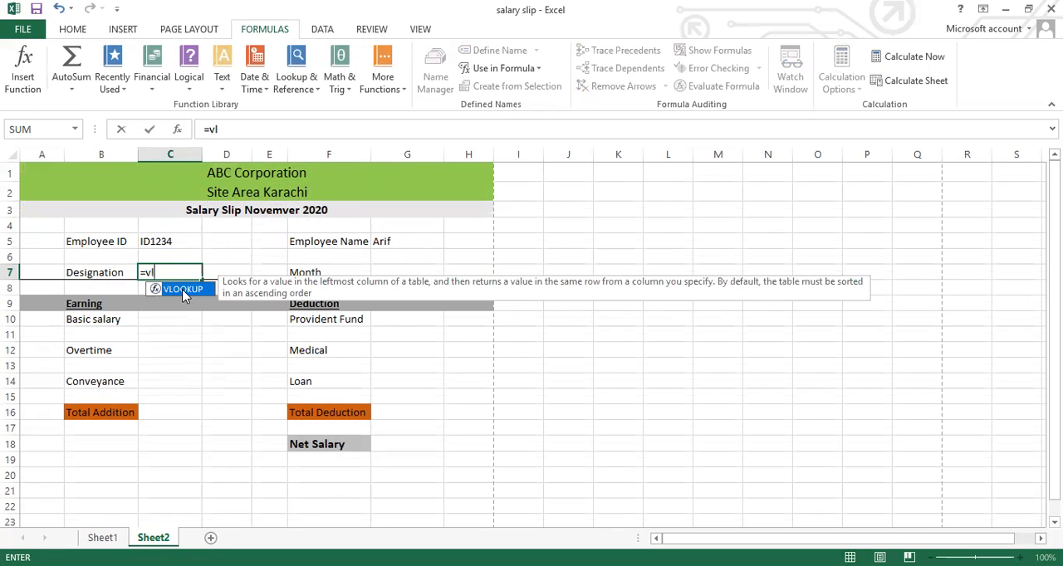
double_click(183, 295)
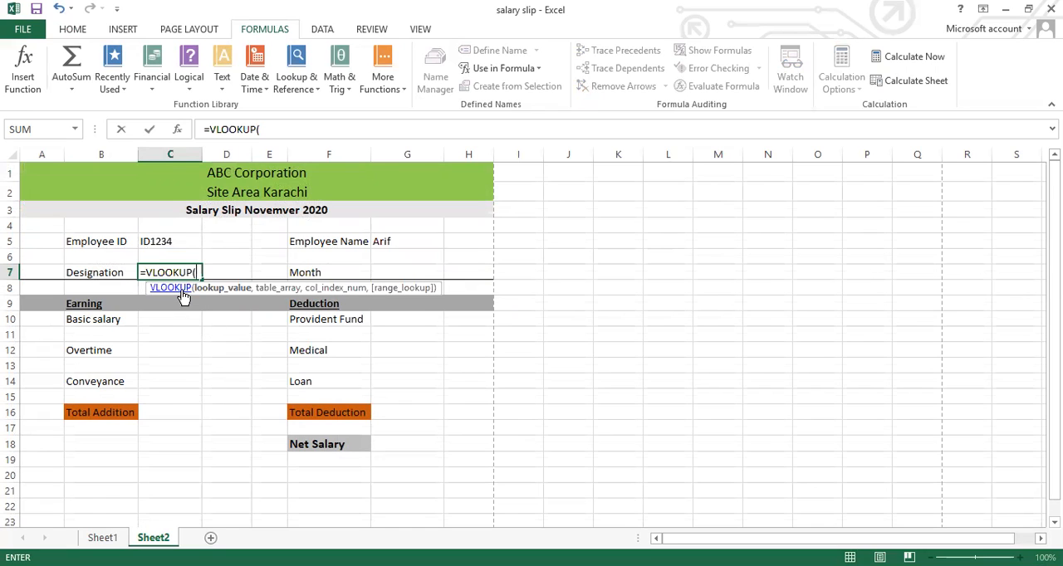
click(170, 246)
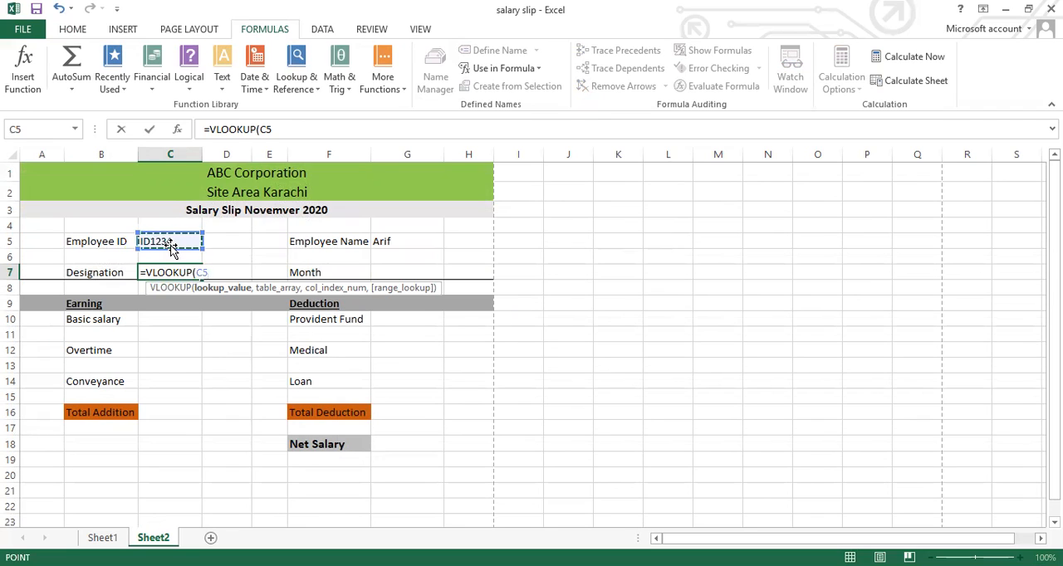
text(,)
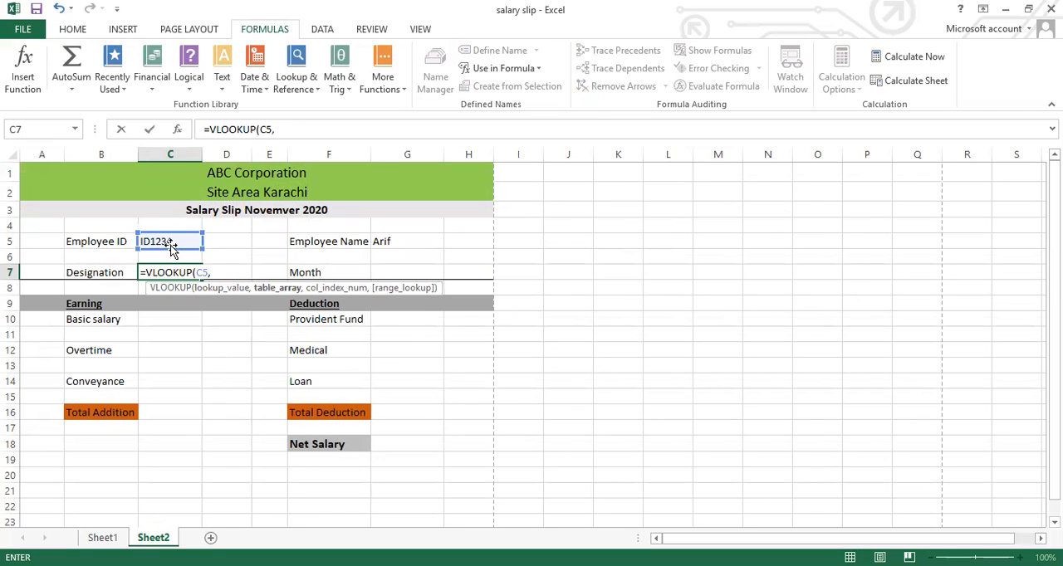
text(sl)
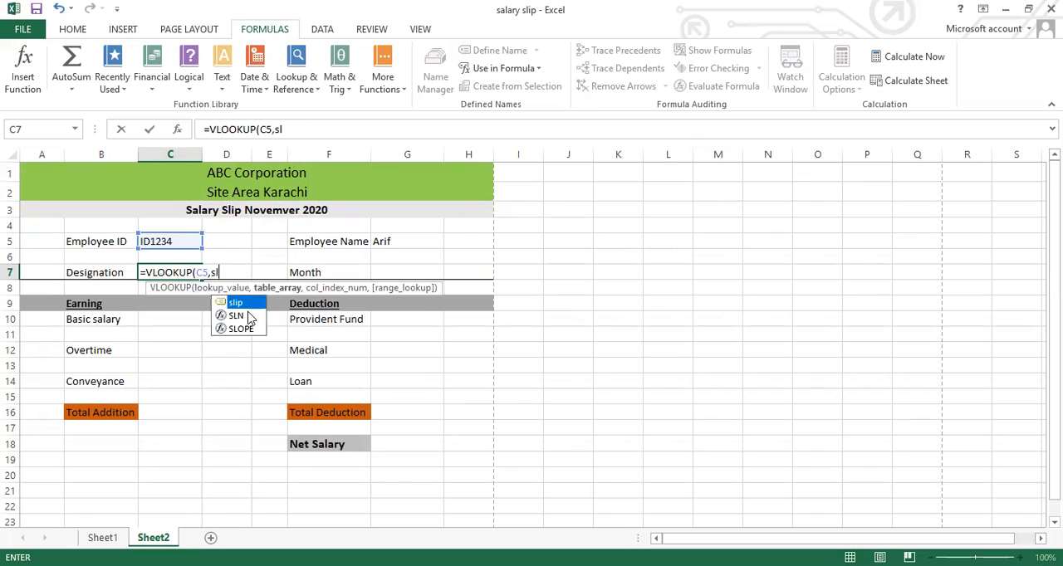
double_click(245, 301)
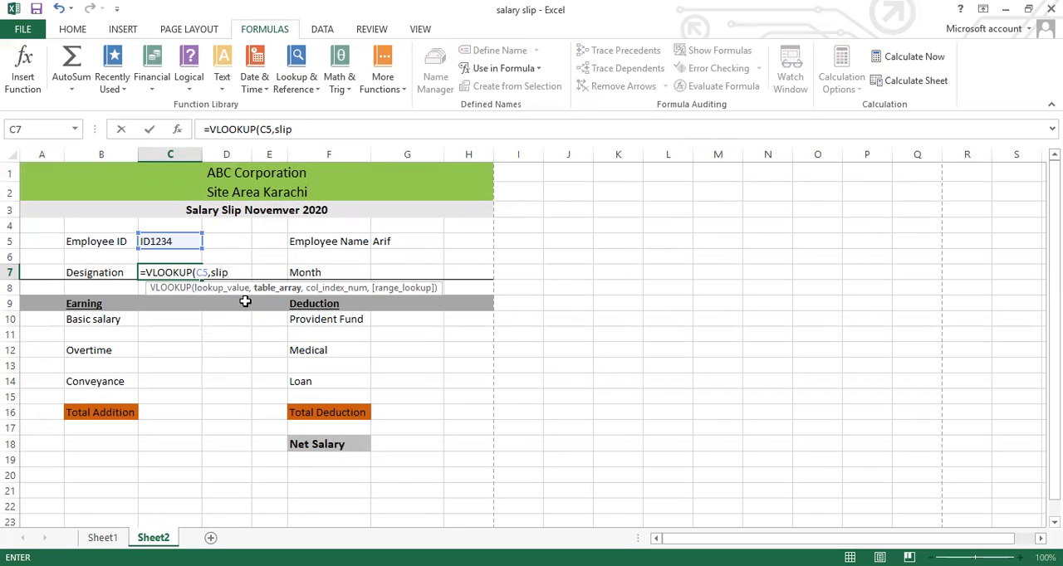
text(,3)
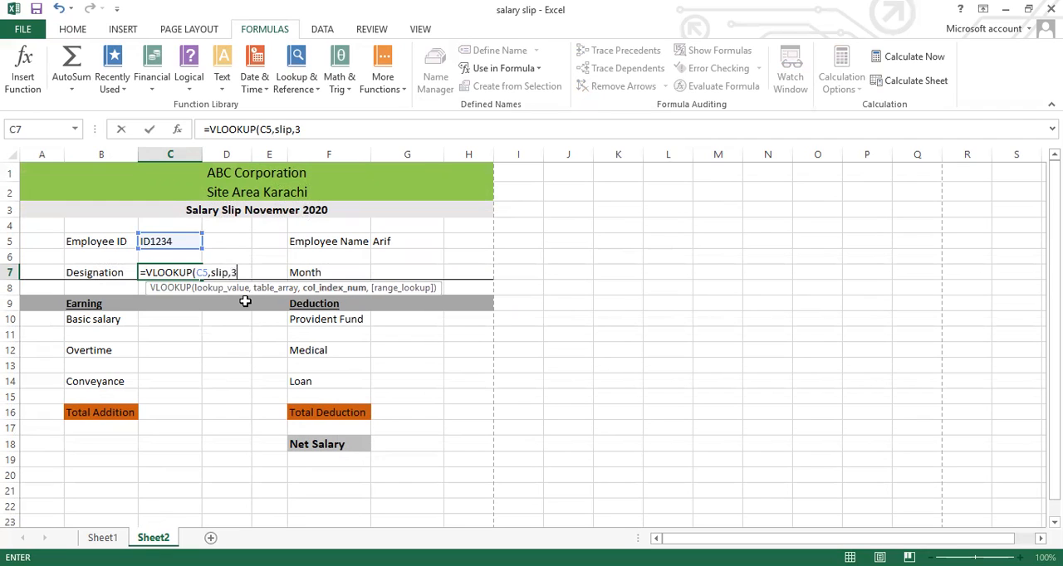
text(,0))
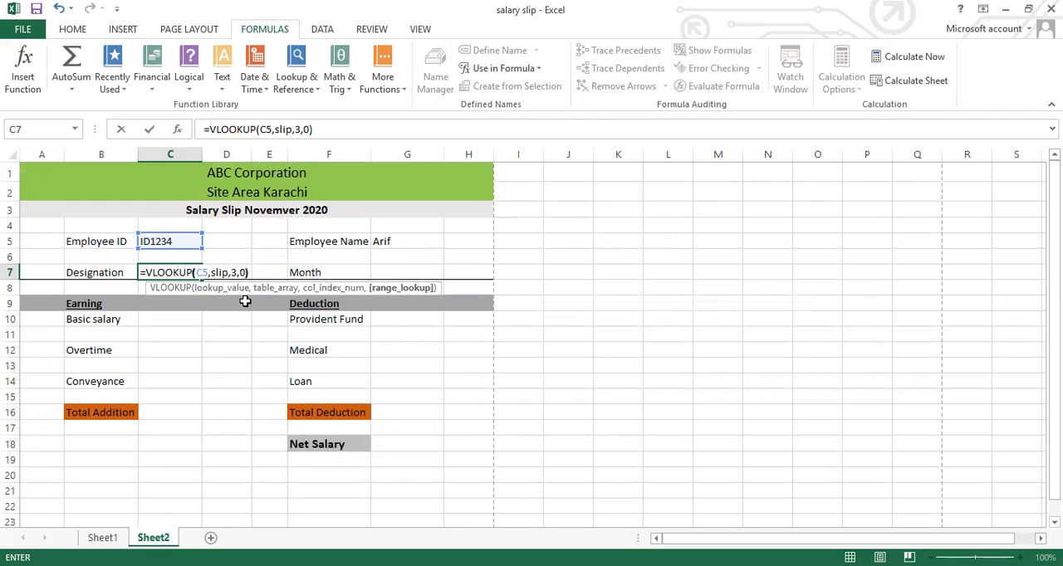
key(Return)
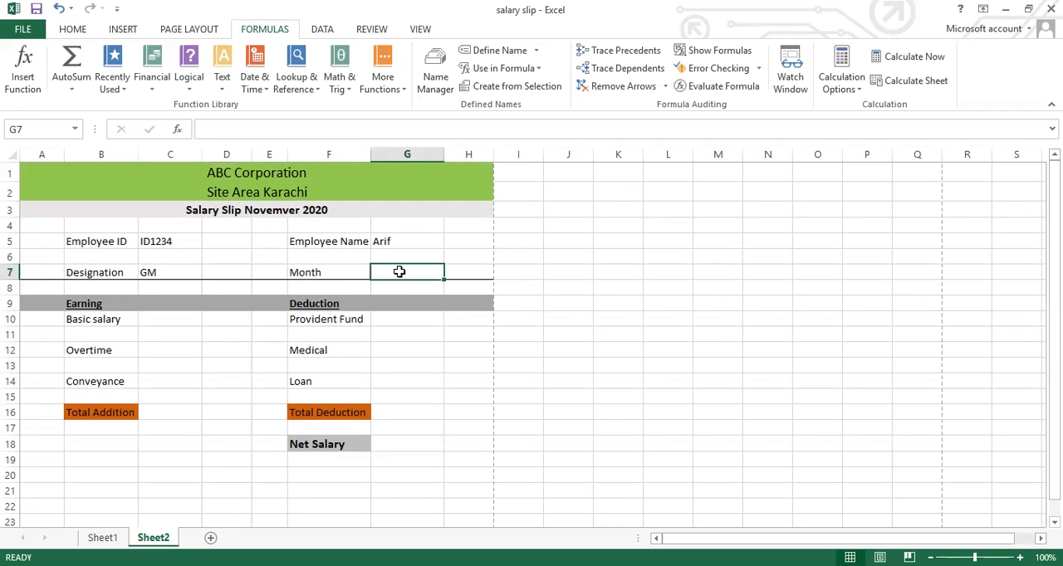
Enter =VLOOKUP(C5,slip,4,0) in the Month value cell G7
text(=)
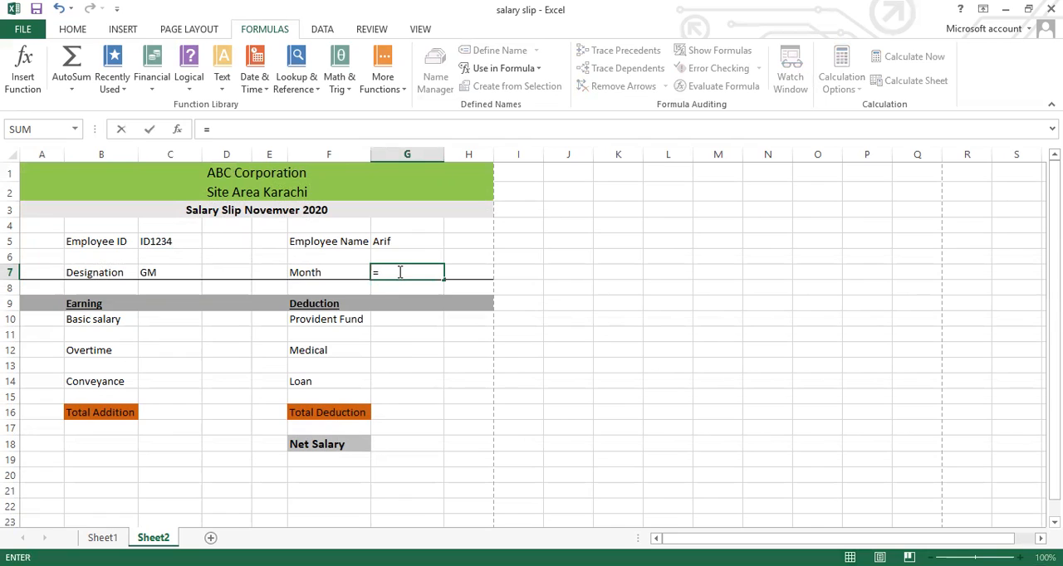
text(v)
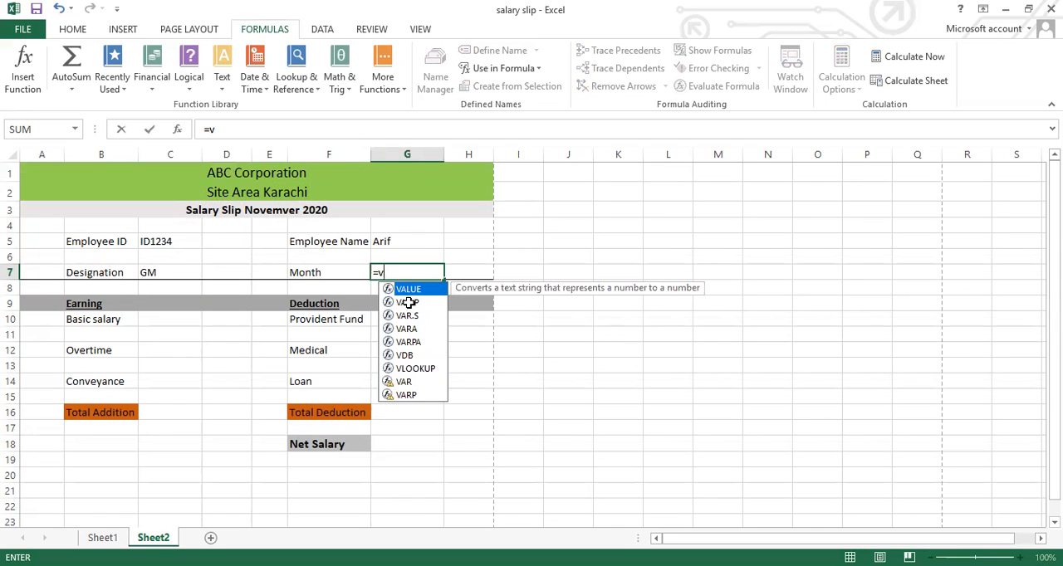
text(l)
key(Tab)
click(149, 244)
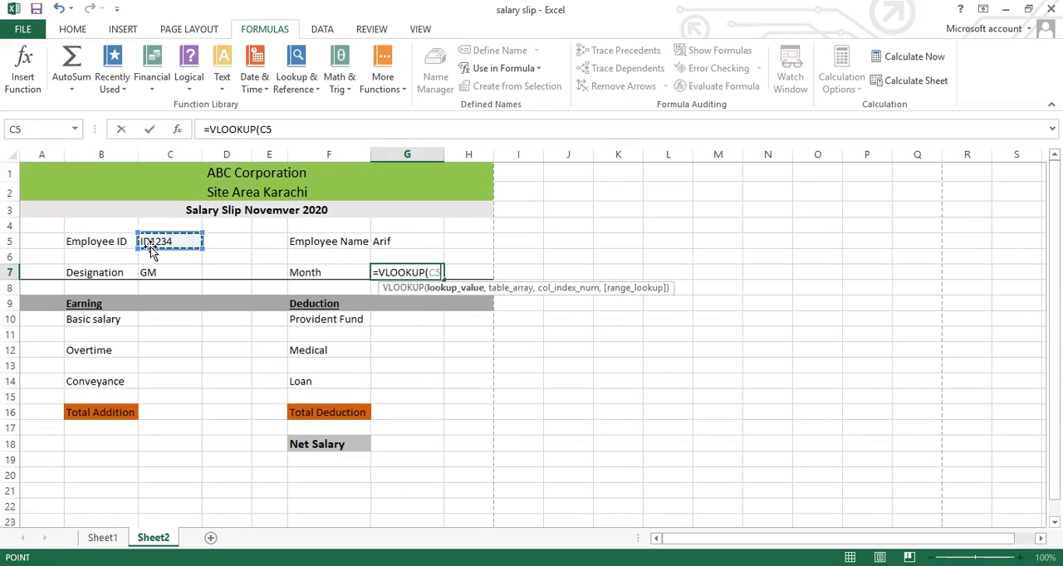
text(,)
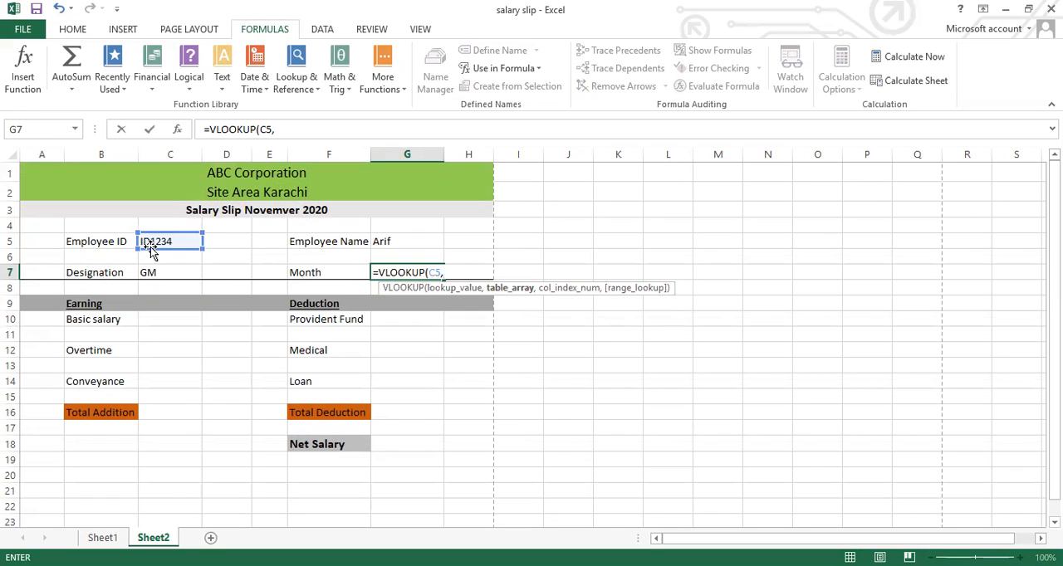
text(sli)
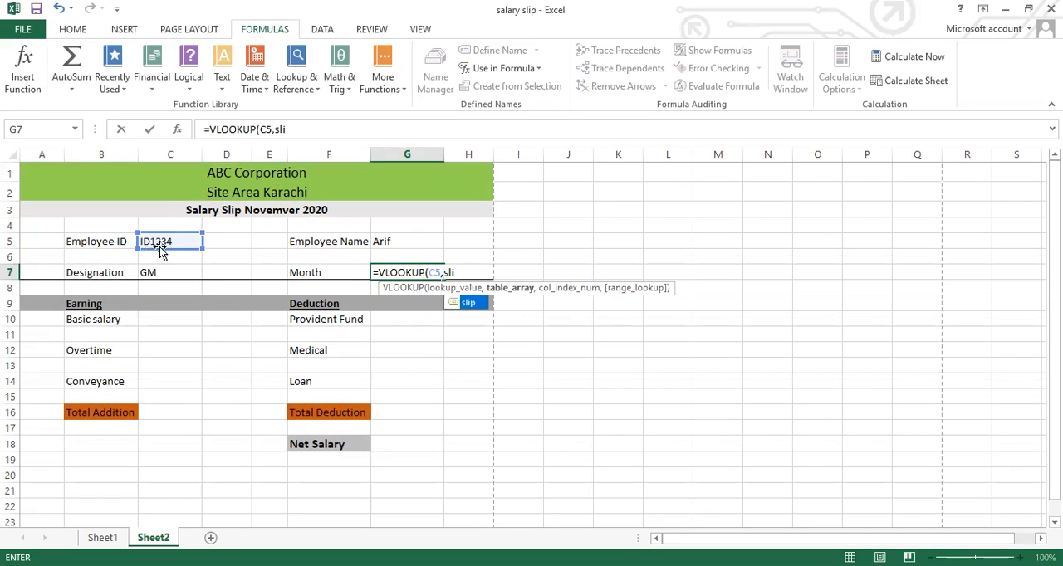
double_click(470, 304)
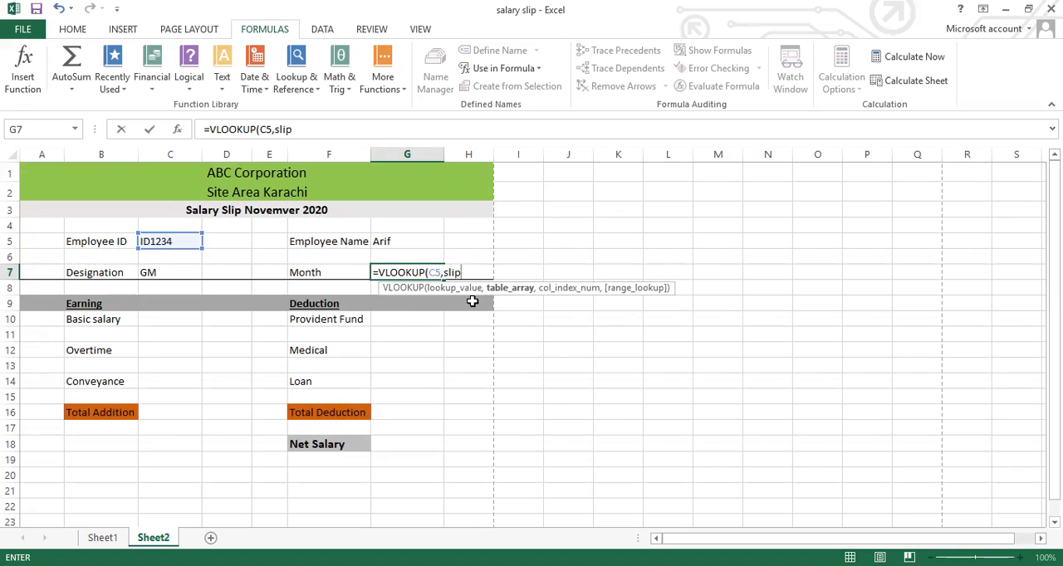
text(,4,)
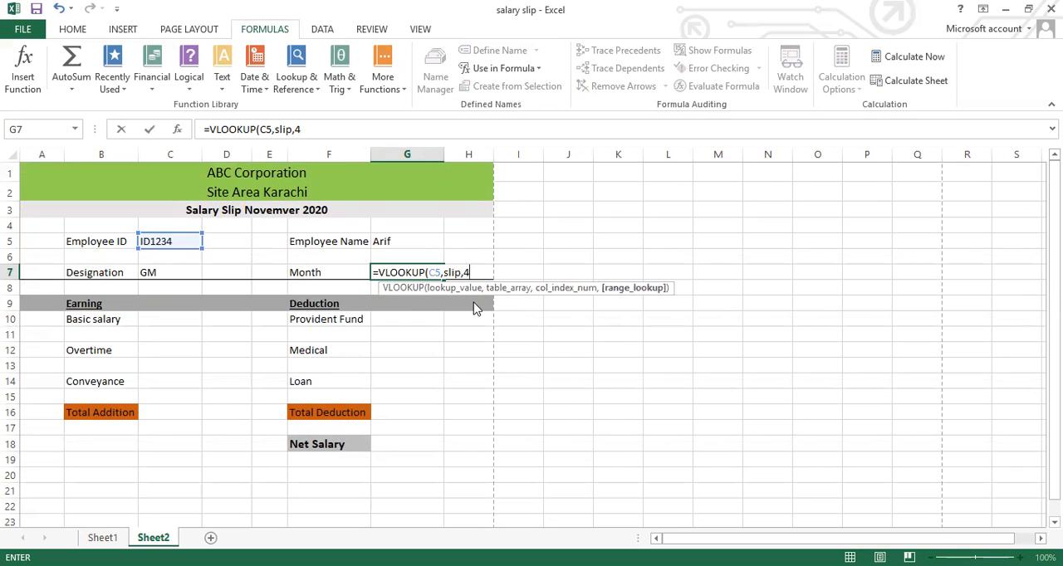
text(0)
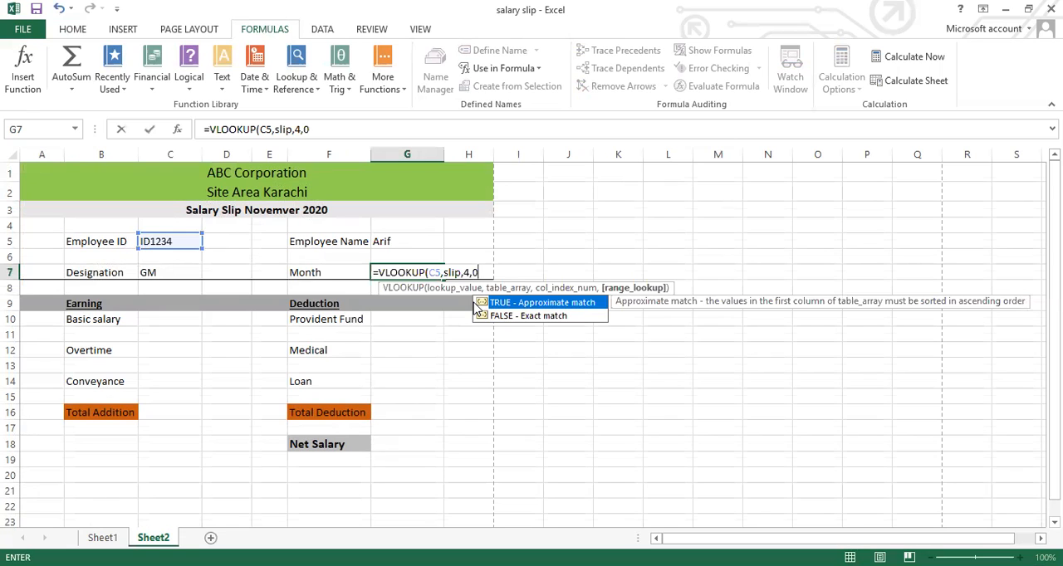
text())
key(Return)
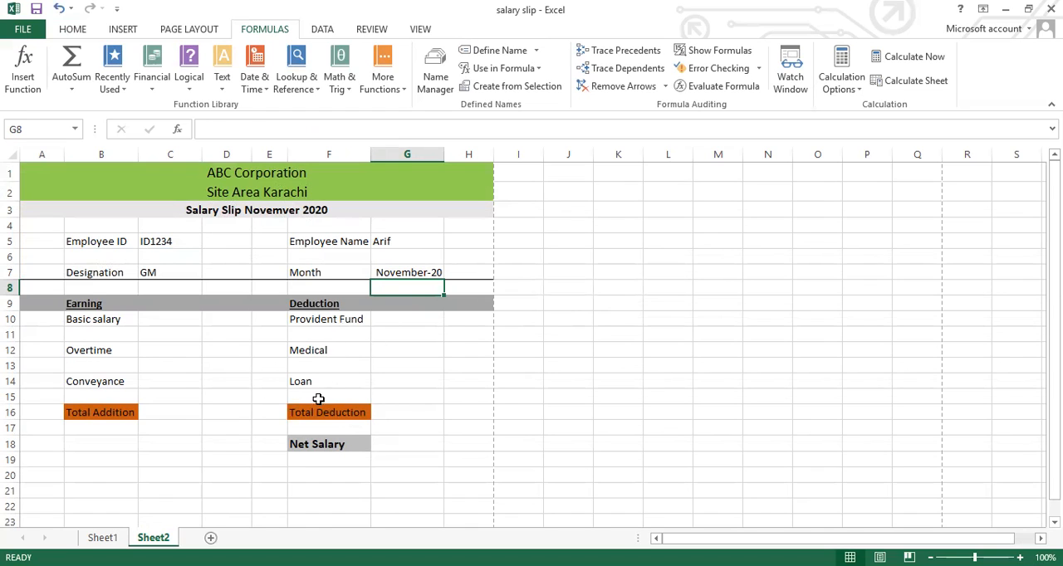
Begin a formula in the Total Addition value cell C16
click(173, 412)
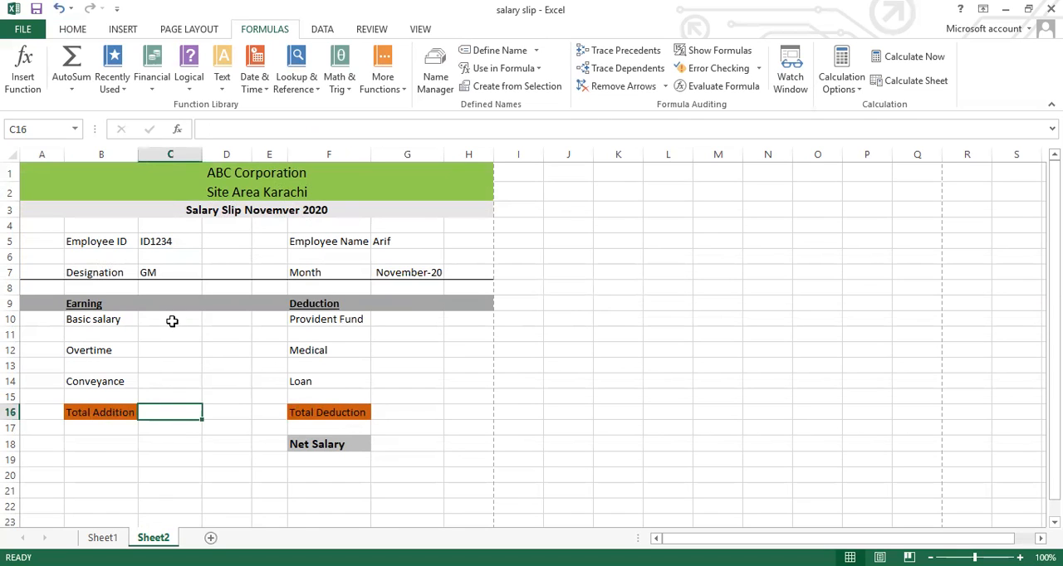
text(=)
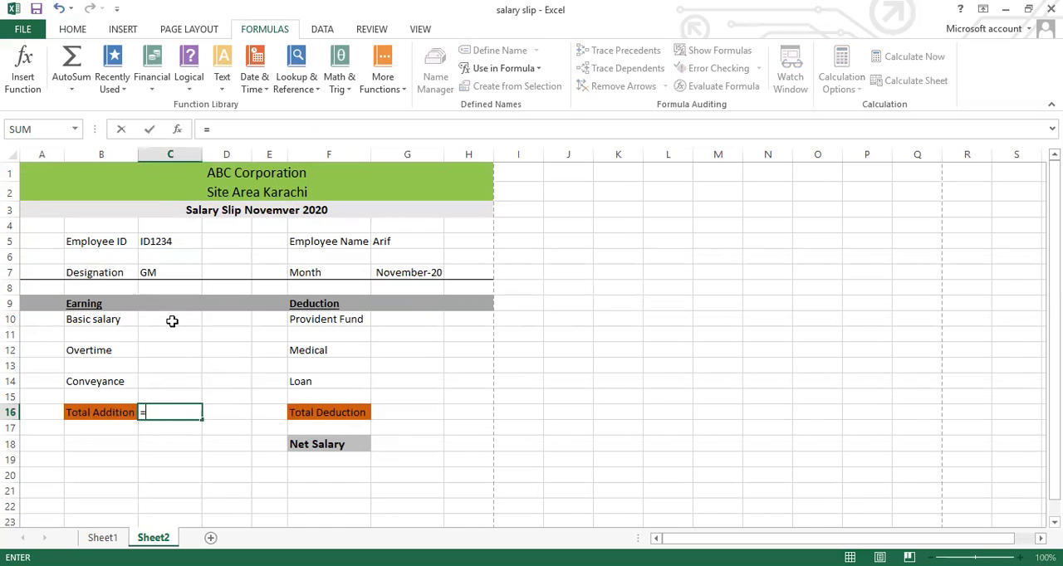
click(172, 320)
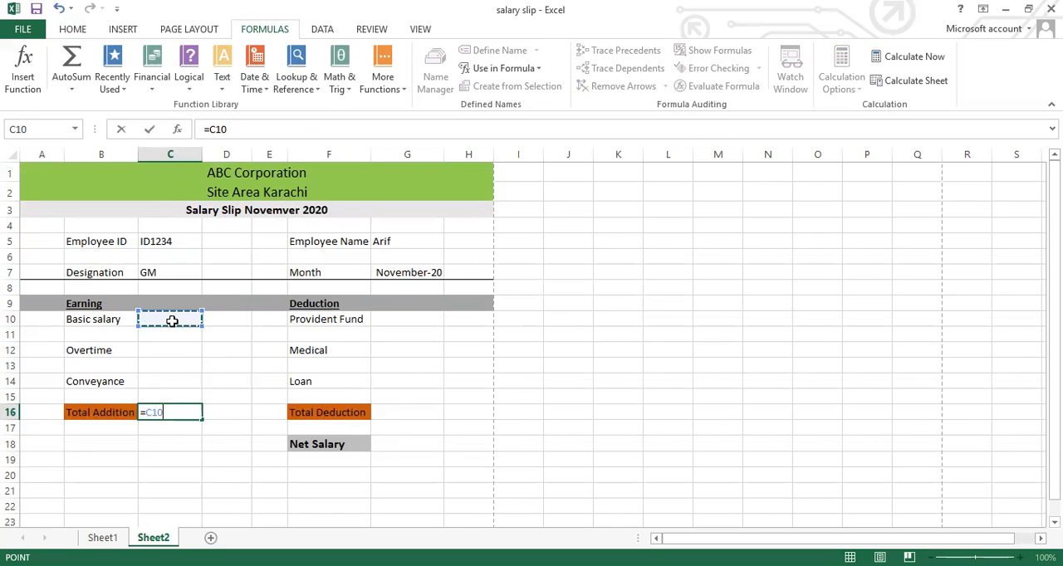
key(BackSpace)
key(BackSpace)
key(BackSpace)
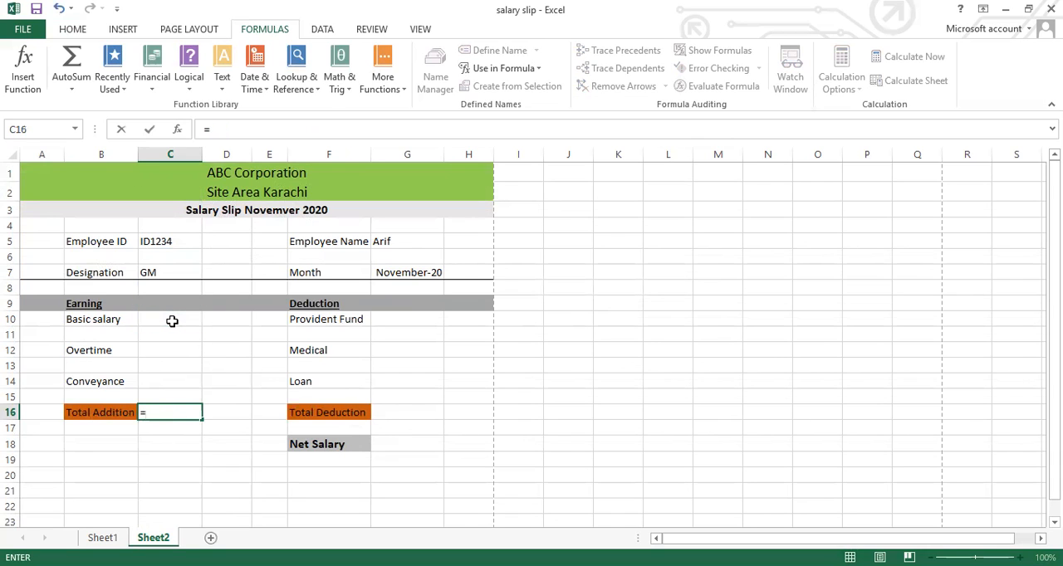
Complete the Total Addition formula in C16 as =SUM(C10:C14), covering the earning value cells
text(sum)
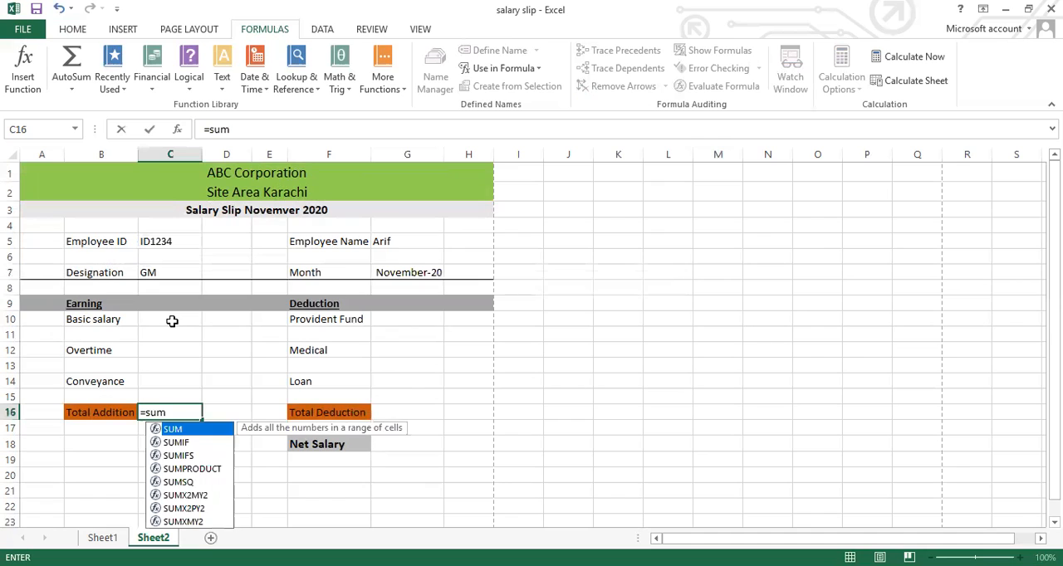
text(()
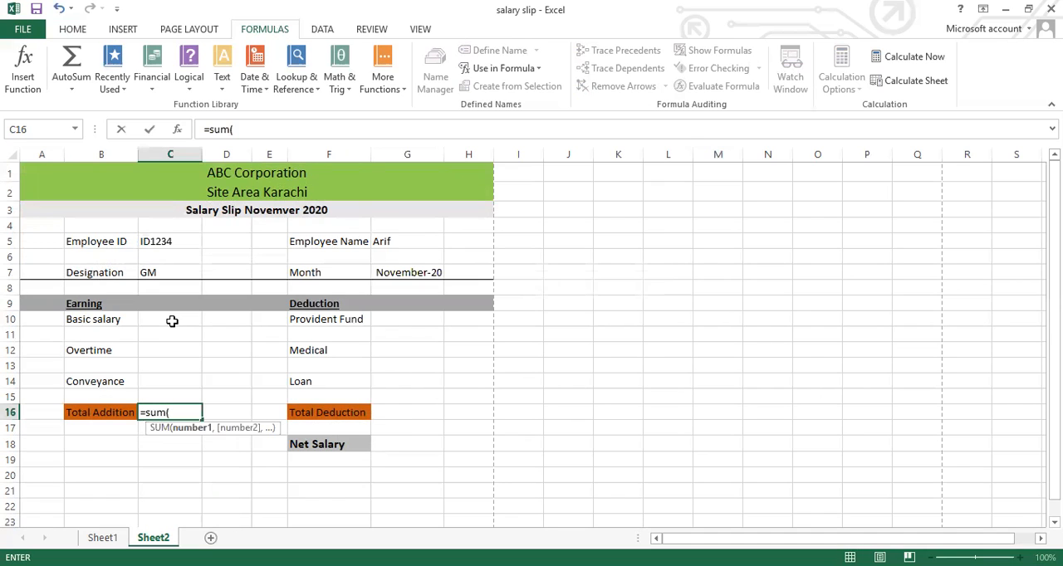
click(173, 320)
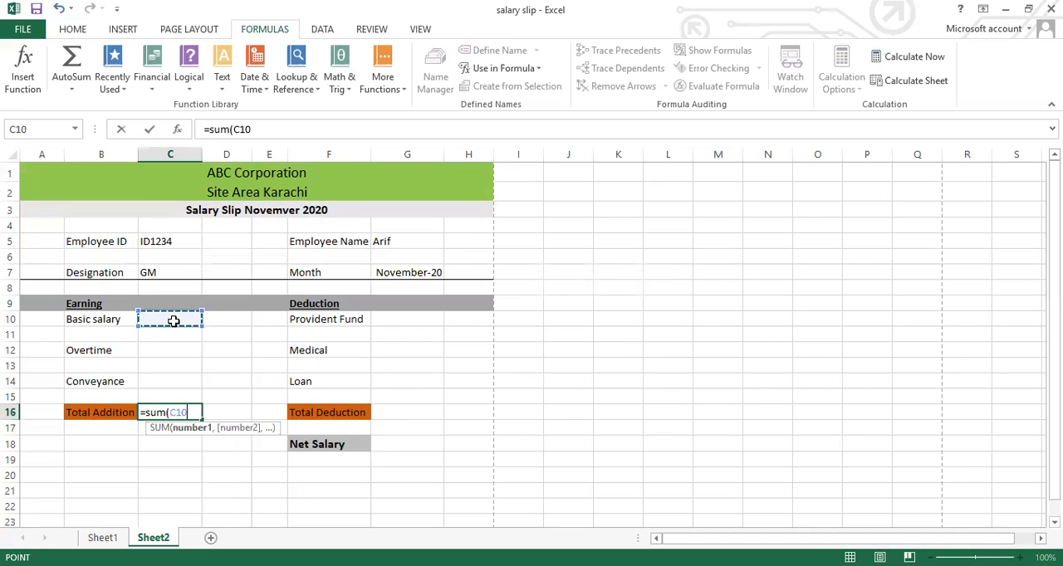
key(shift+Down)
key(shift+Down)
key(shift+Down)
key(shift+Down)
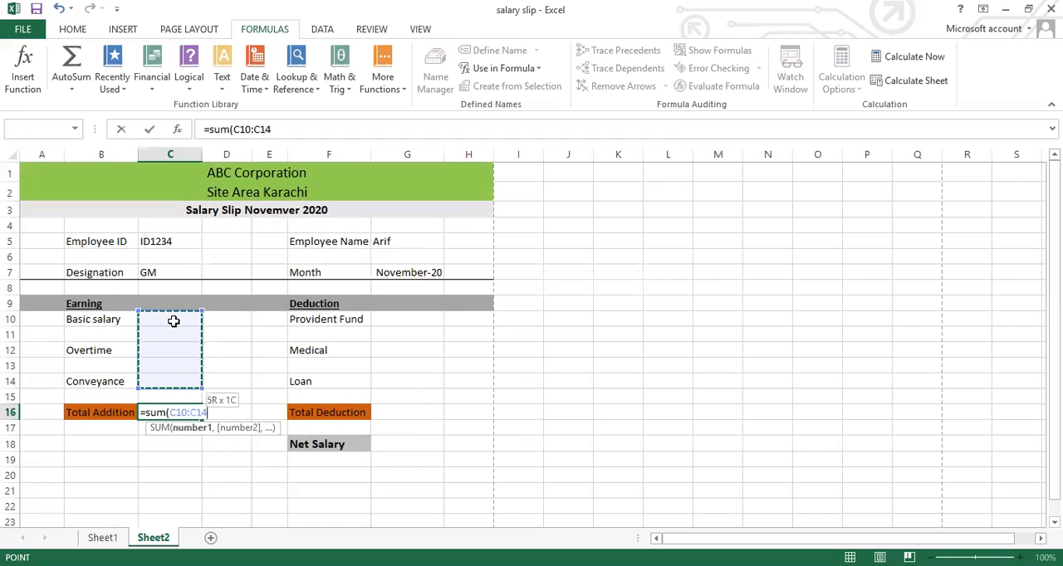
text())
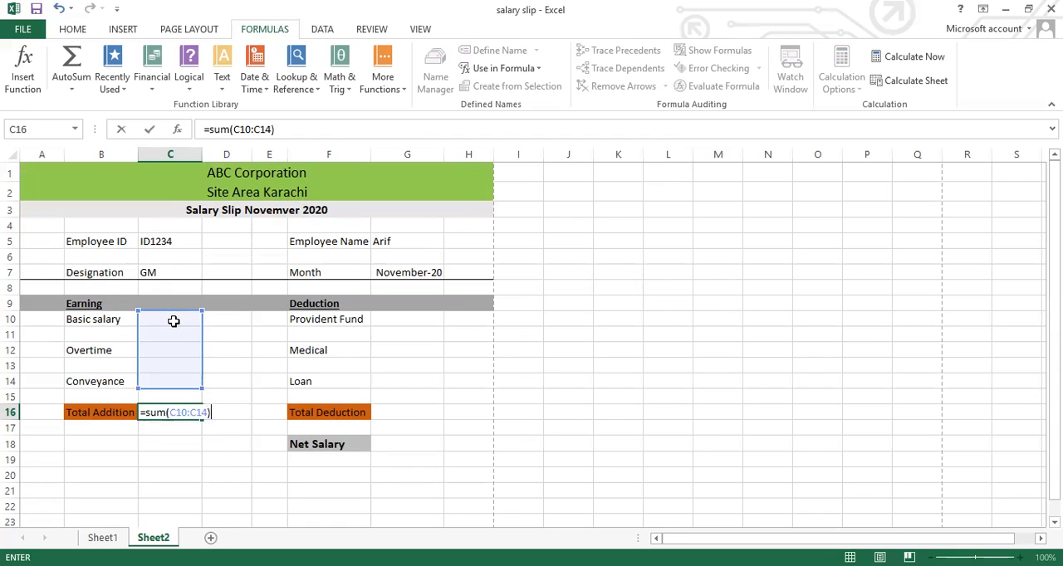
key(Return)
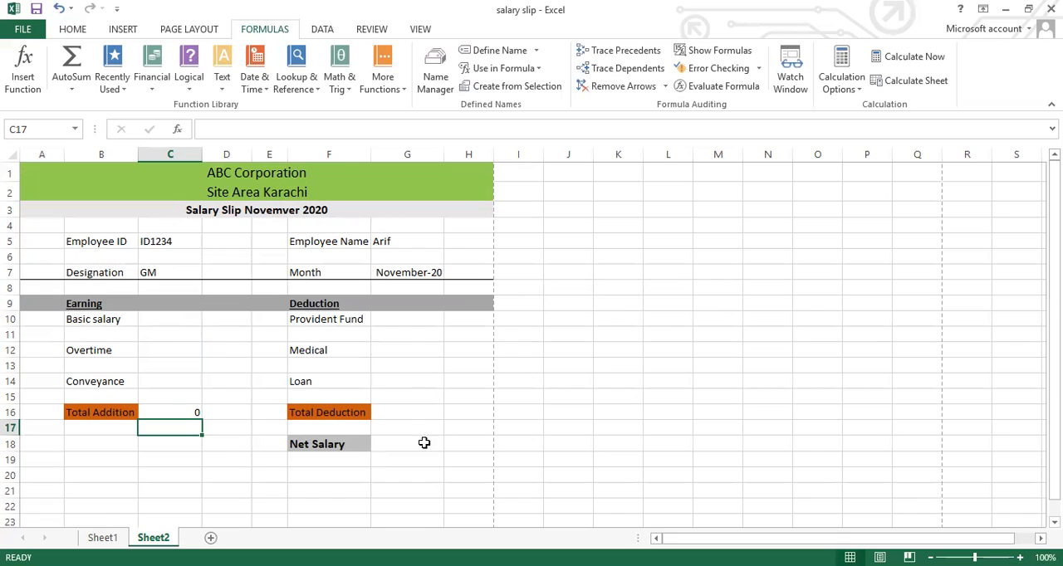
Enter =SUM(G10:G14) in the Total Deduction value cell G16, covering the deduction value cells
click(409, 414)
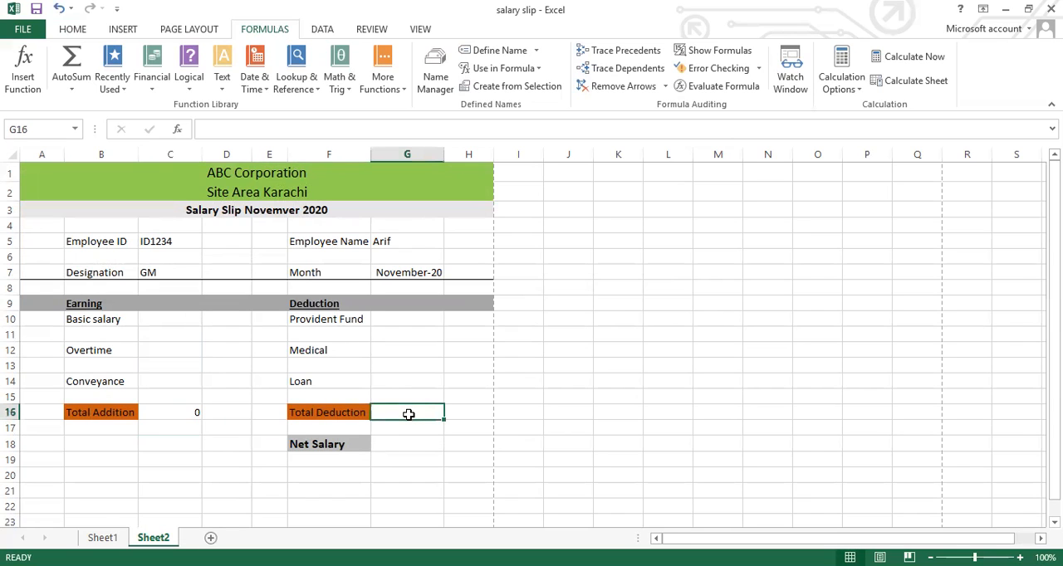
text(=)
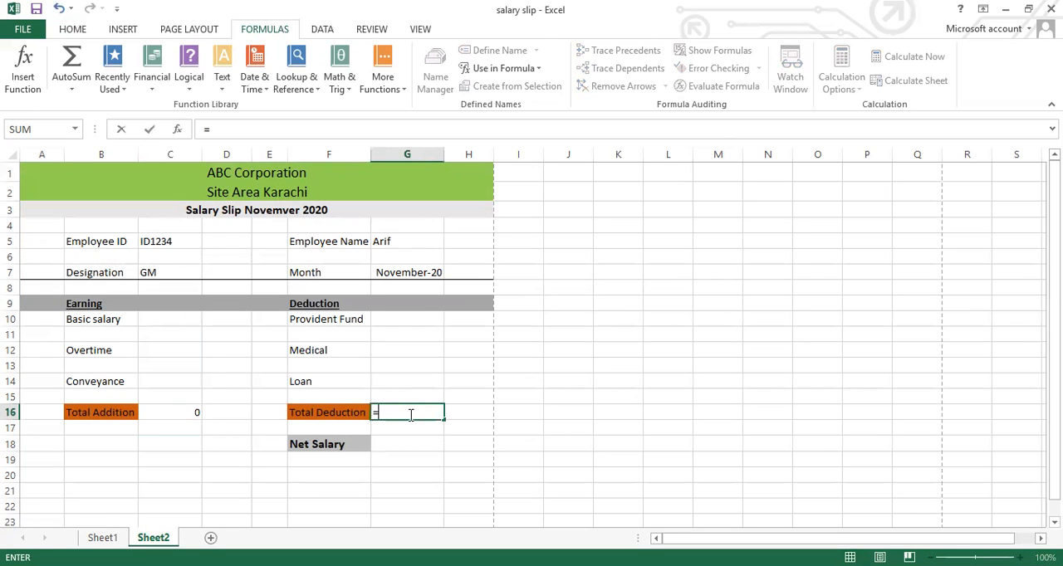
text(sum)
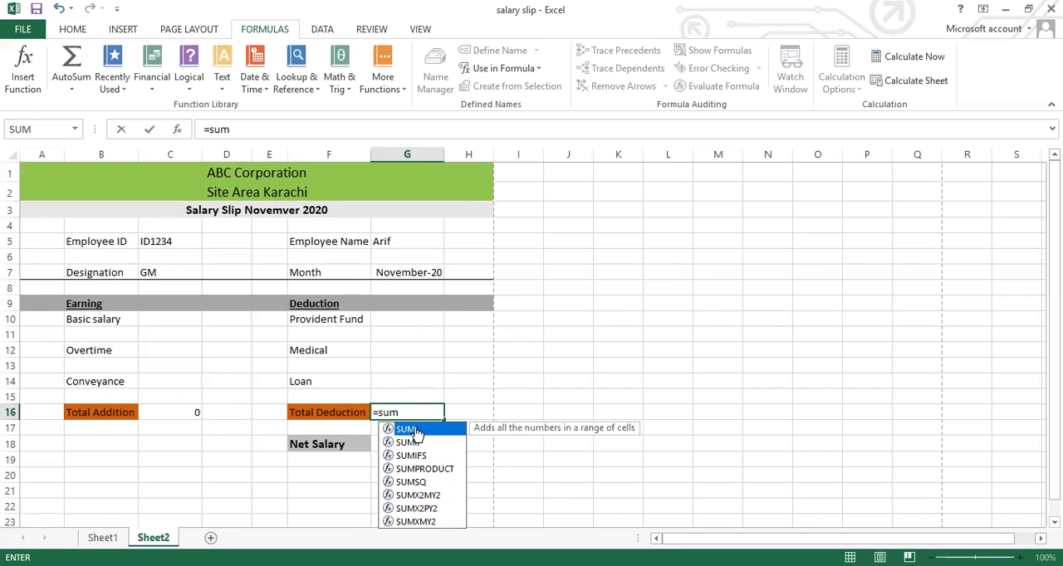
double_click(415, 431)
click(404, 323)
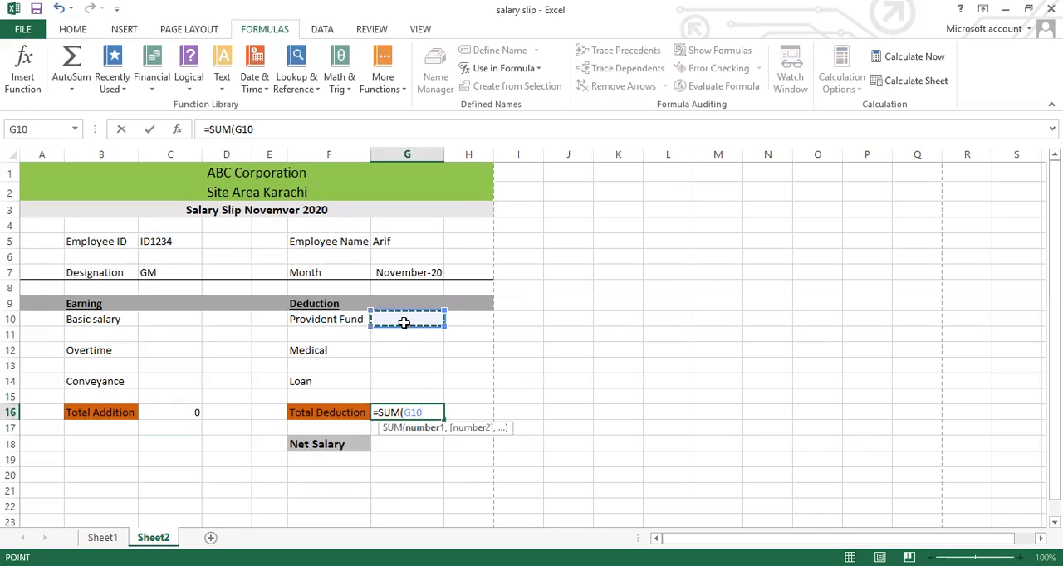
key(shift+Down)
key(shift+Down)
key(shift+Down)
key(shift+Down)
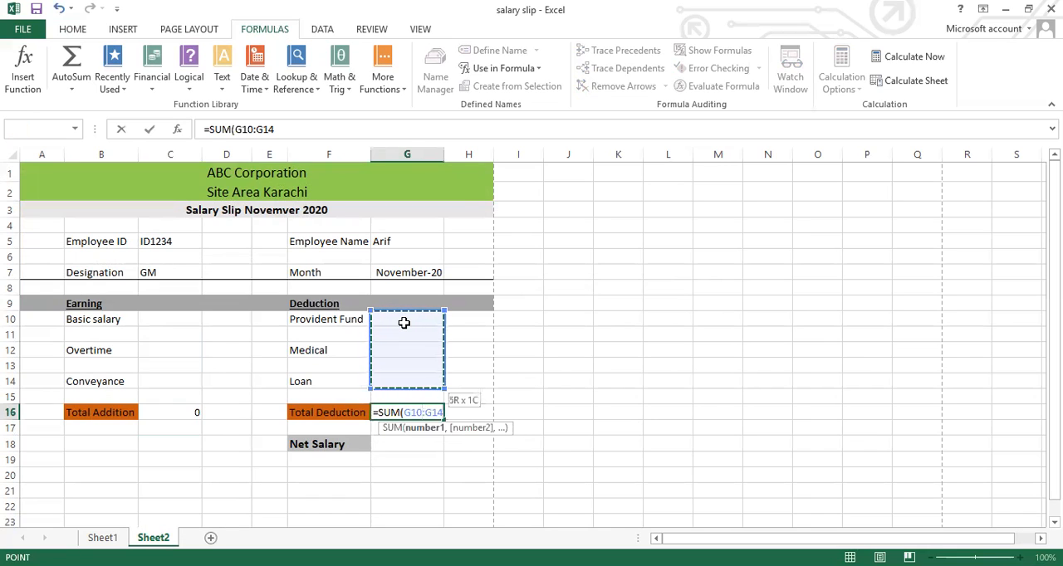
key(Return)
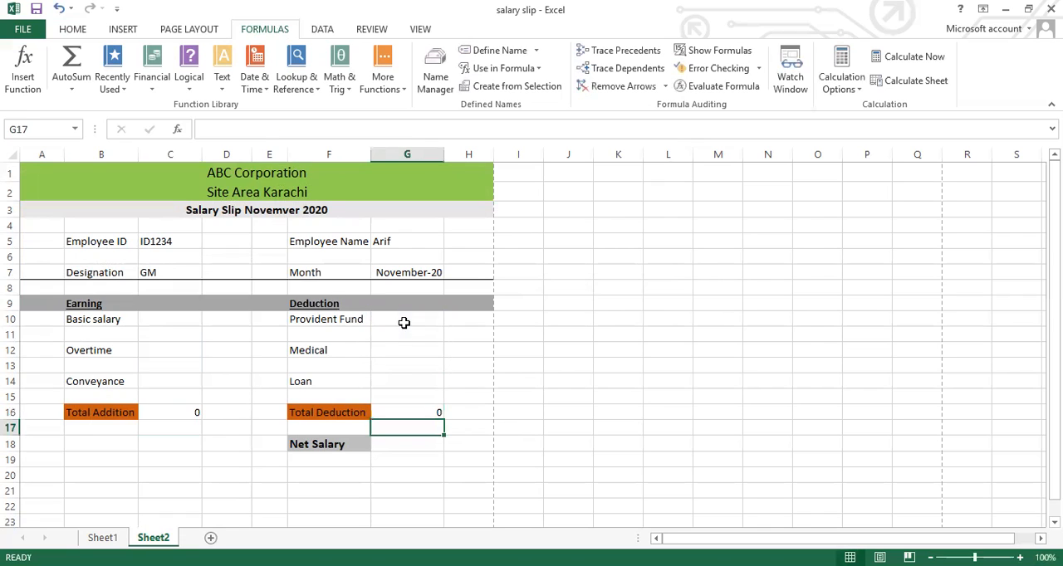
Enter =C16-G16 in the Net Salary value cell G18 to subtract total deduction from total addition
click(402, 445)
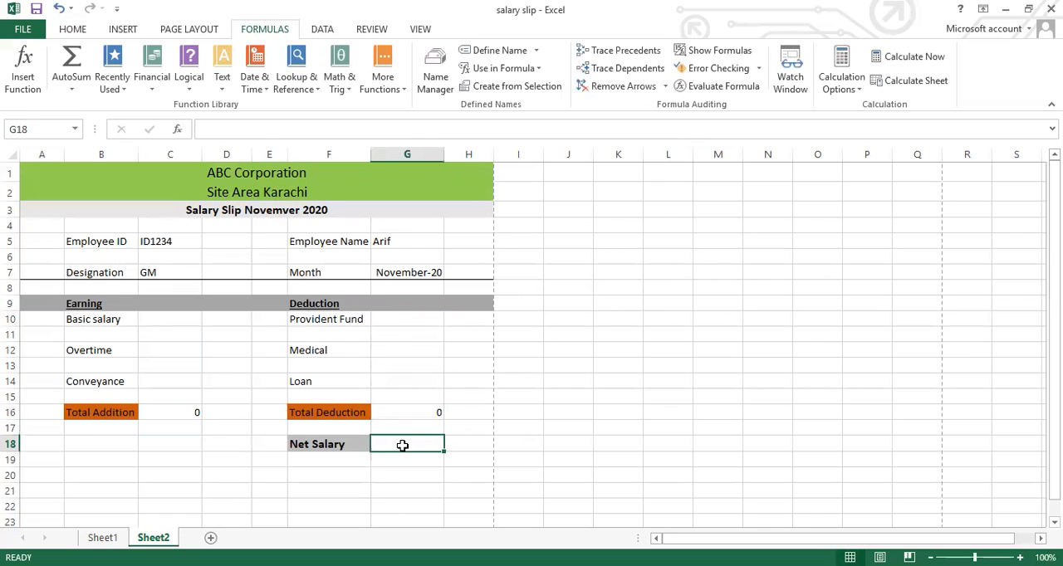
text(=)
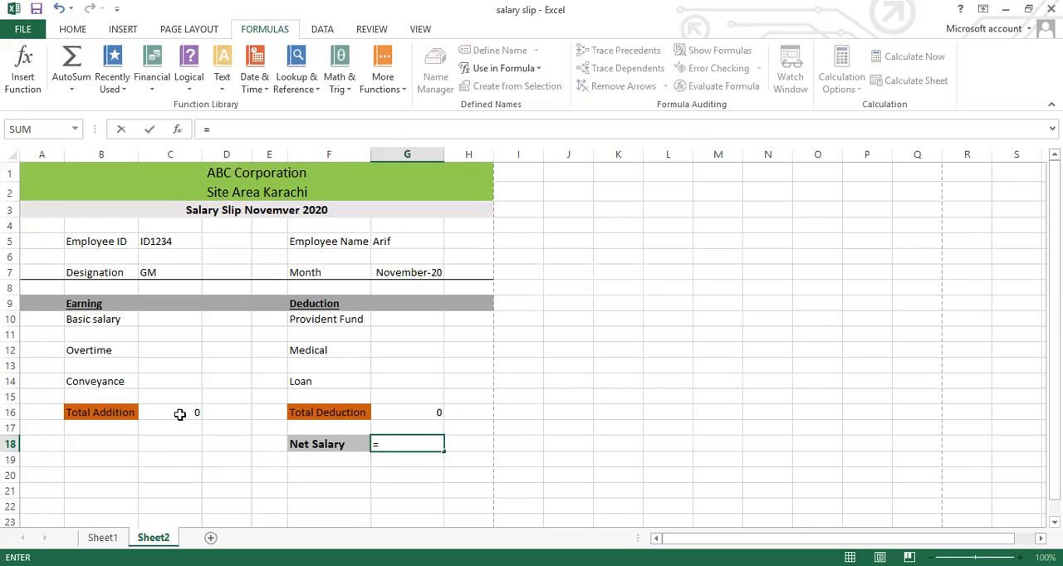
click(179, 413)
text(-)
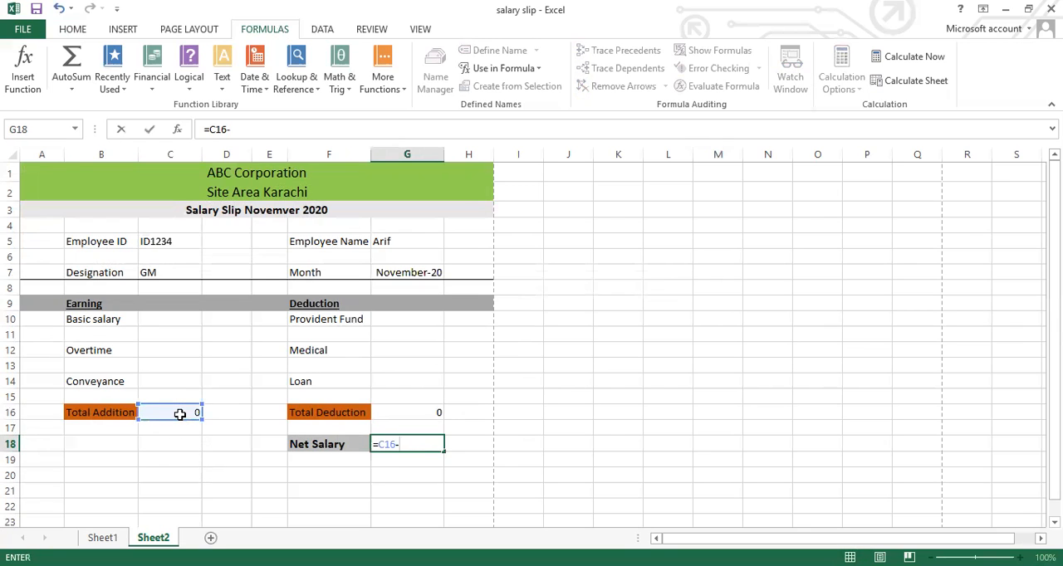
click(404, 414)
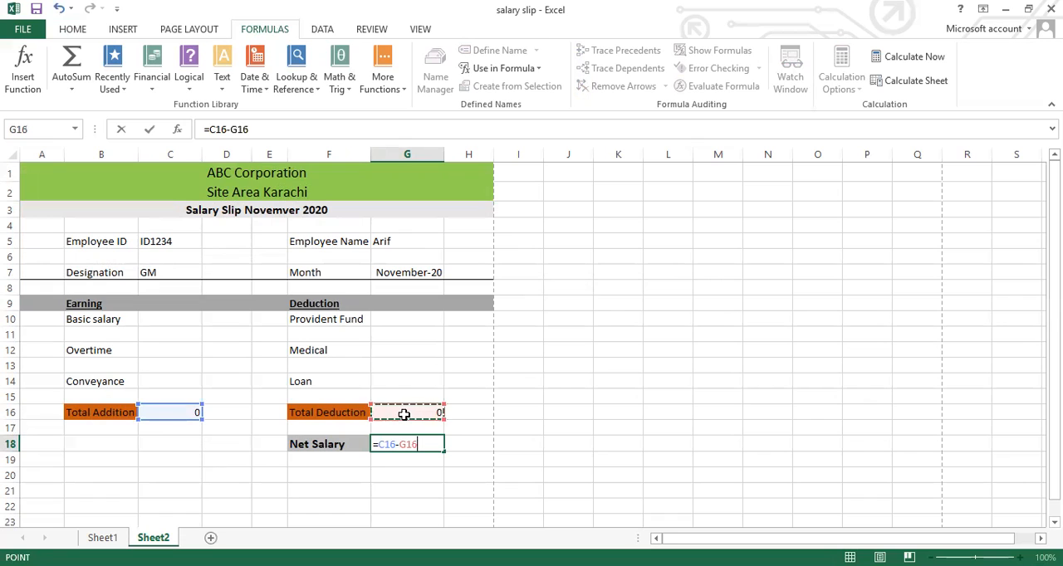
key(Return)
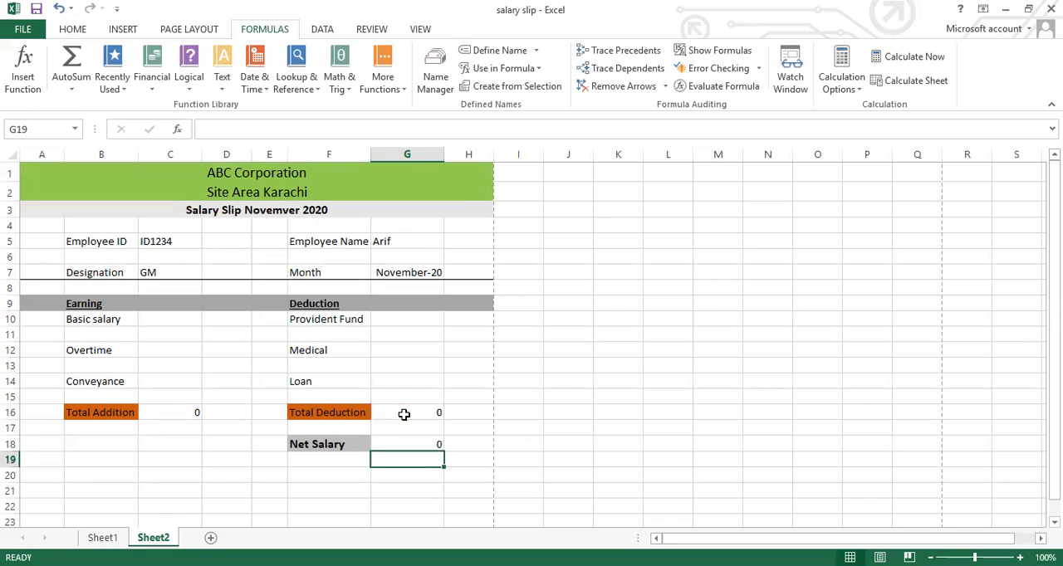
Select the Basic salary value cell C10 and check the column order of the employee table on Sheet1, returning to Sheet2
key(Up)
key(Up)
key(Up)
key(Up)
key(Up)
key(Up)
key(Up)
key(Up)
key(Up)
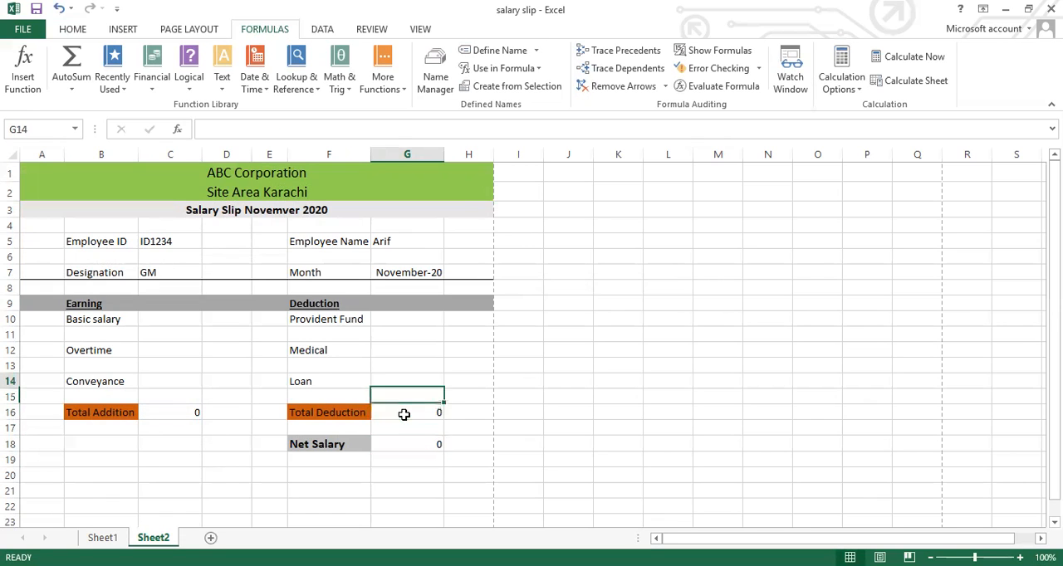
key(Left)
key(Left)
key(Left)
key(Left)
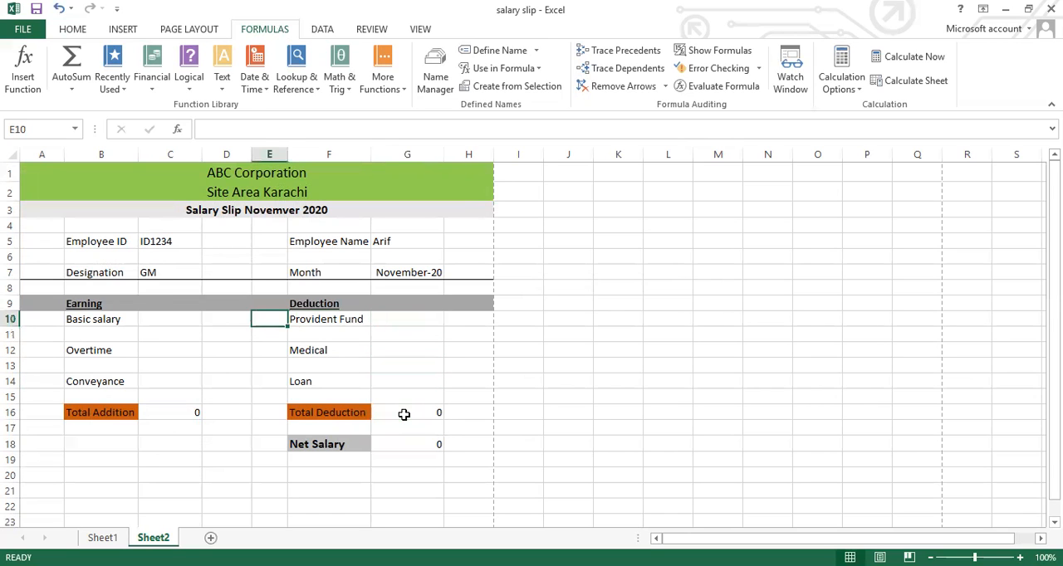
click(101, 538)
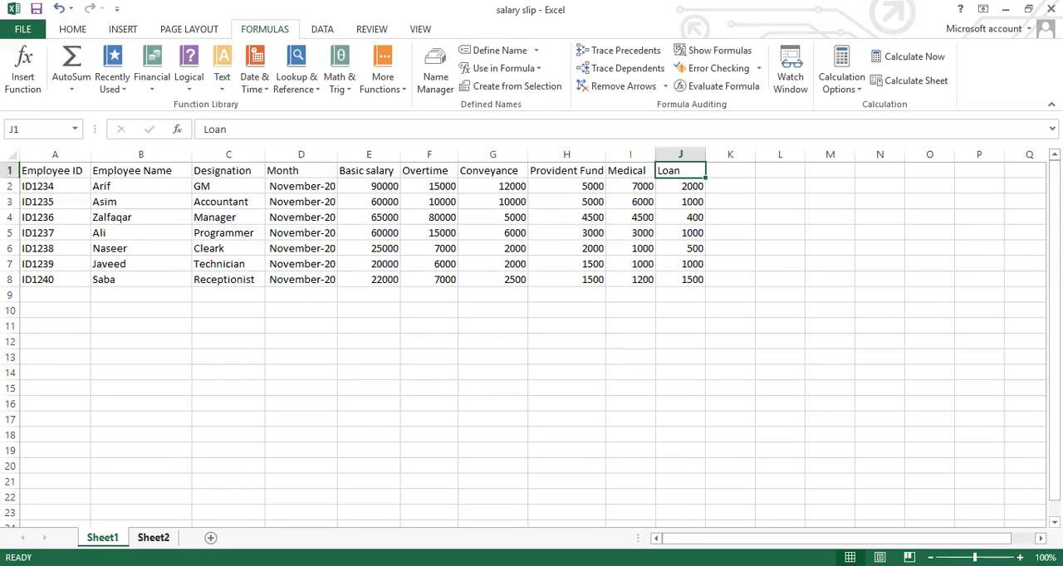
click(153, 537)
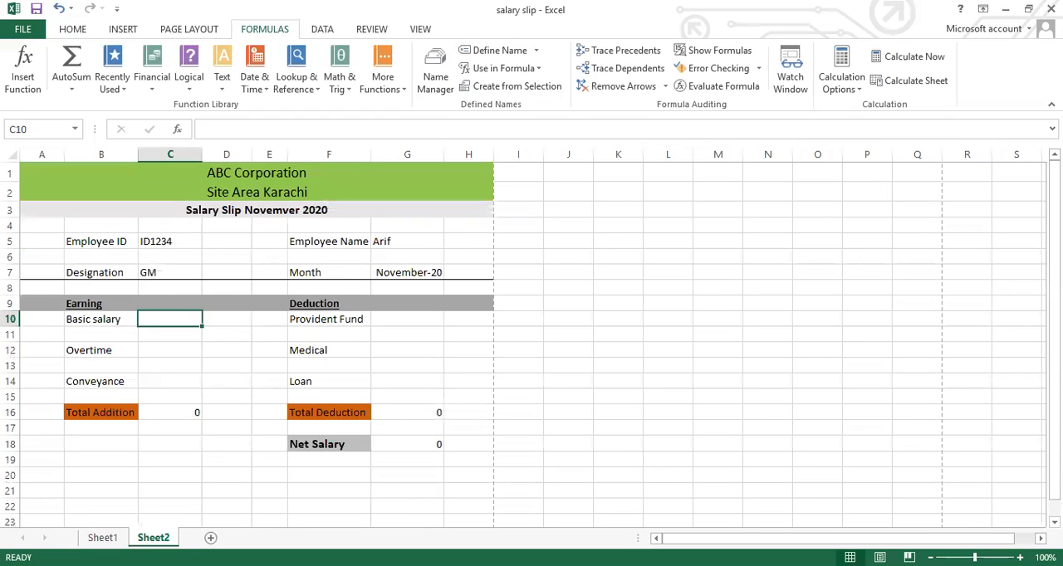
Enter =VLOOKUP(C5,slip,5,0) in the Basic salary value cell C10
text(=)
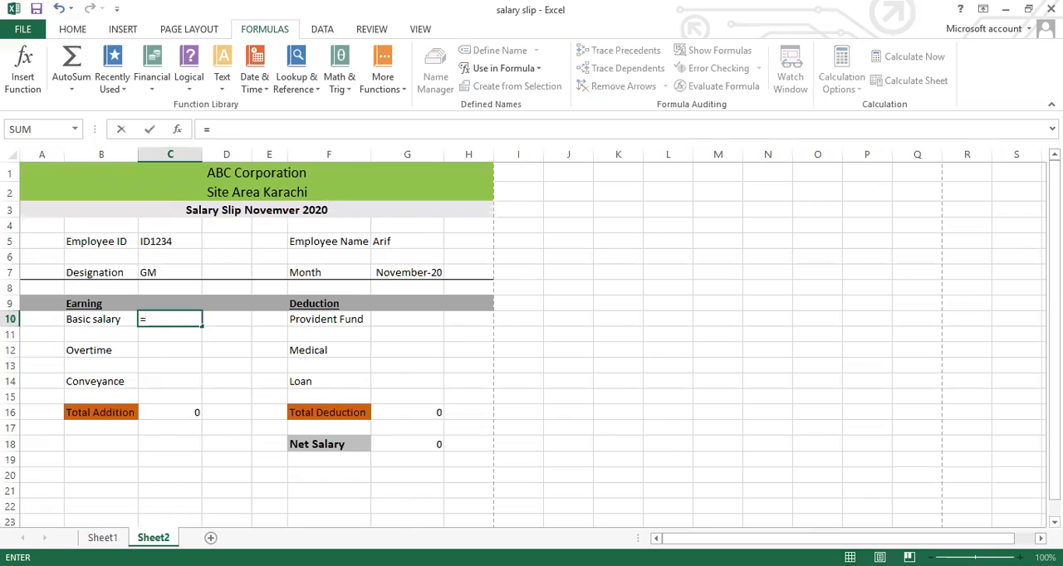
text(v)
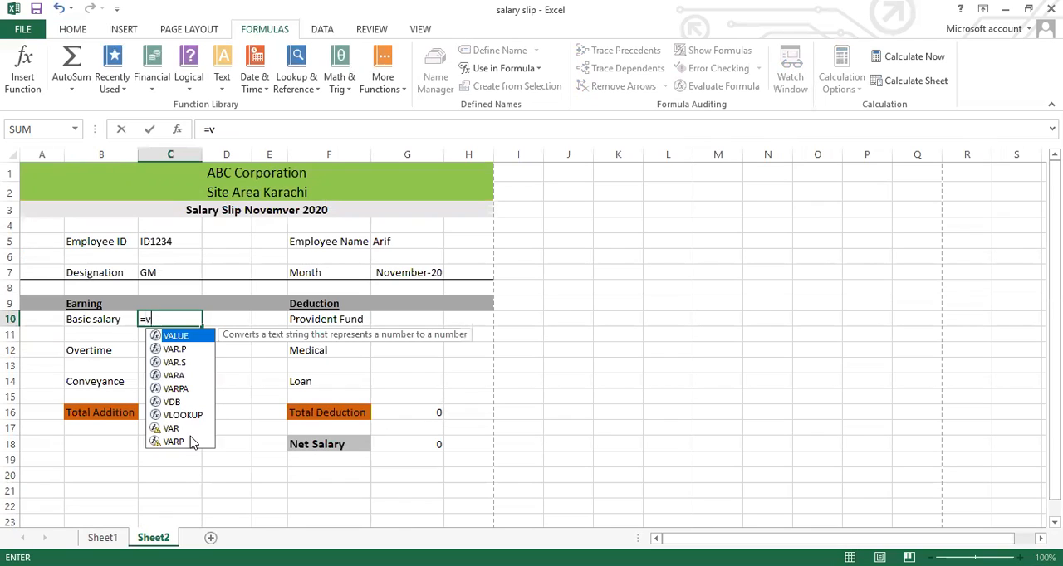
click(195, 415)
double_click(195, 415)
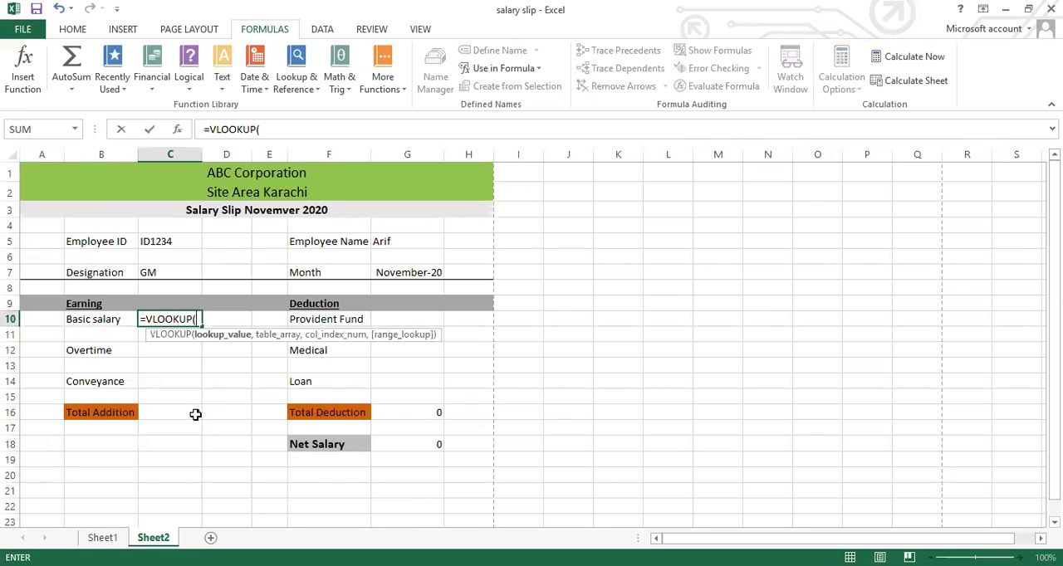
click(171, 243)
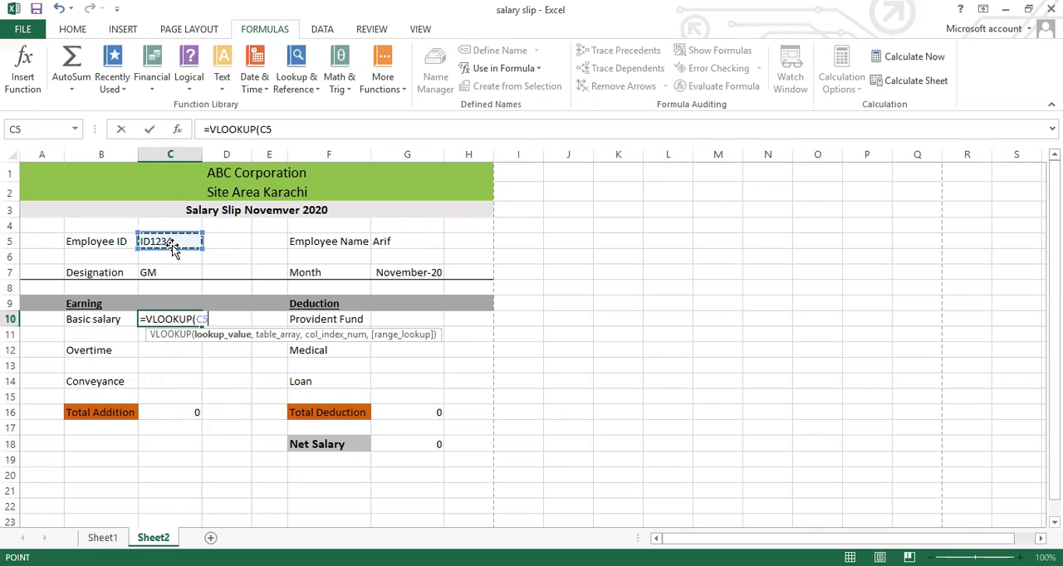
text(,)
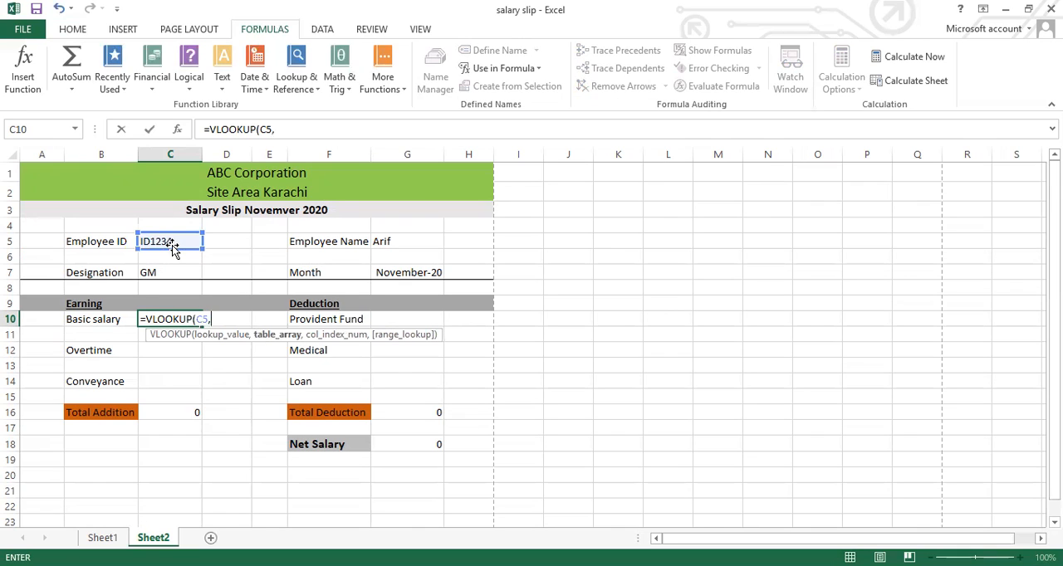
text(sl)
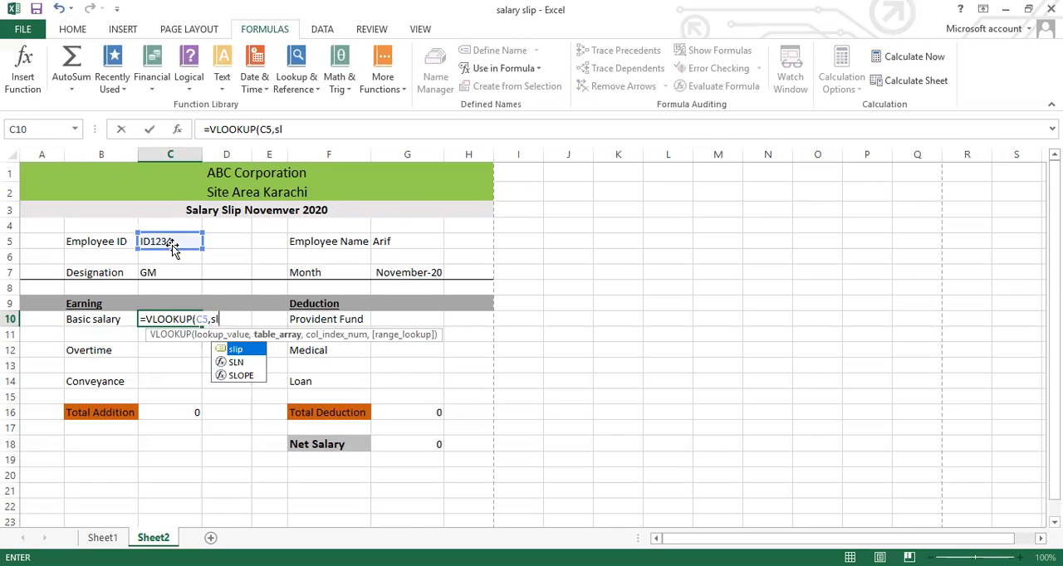
double_click(241, 349)
text(,)
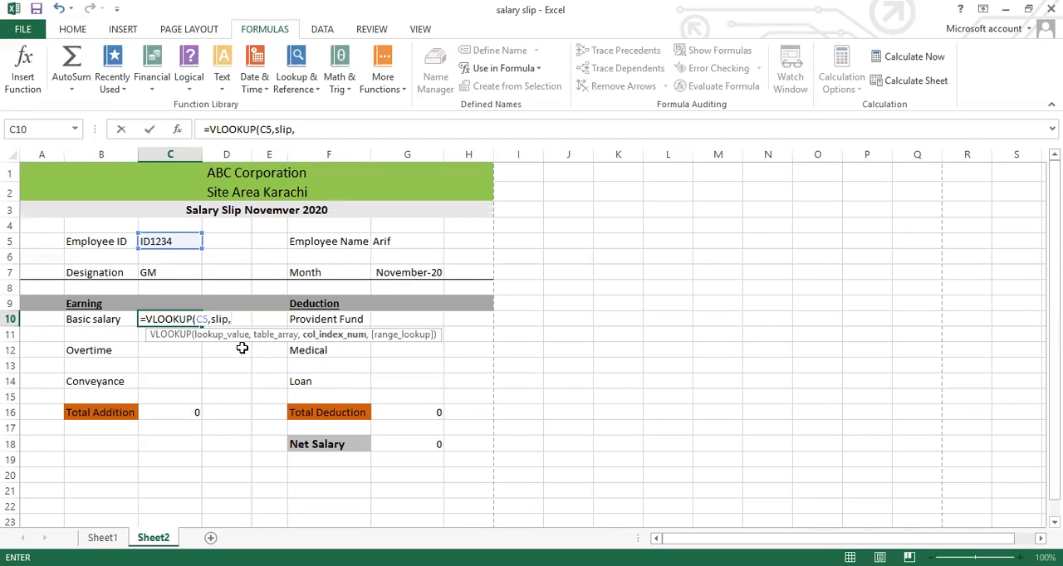
text(5,0)
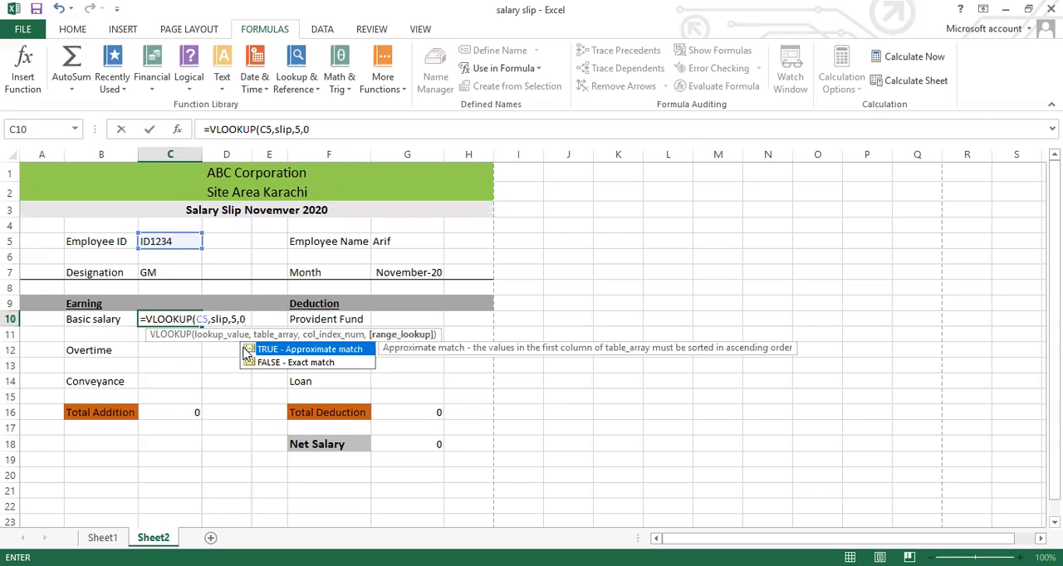
text())
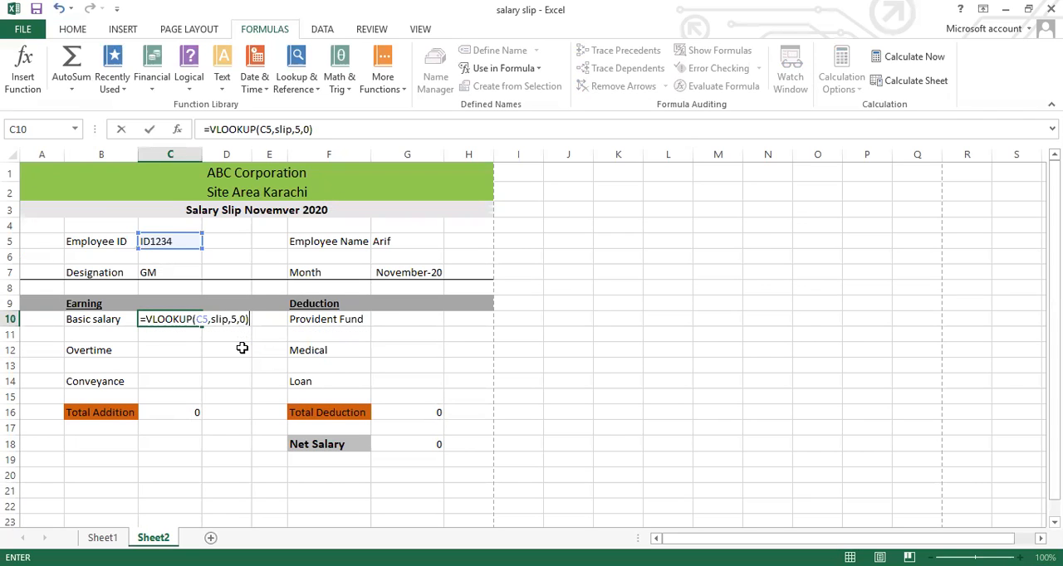
key(Return)
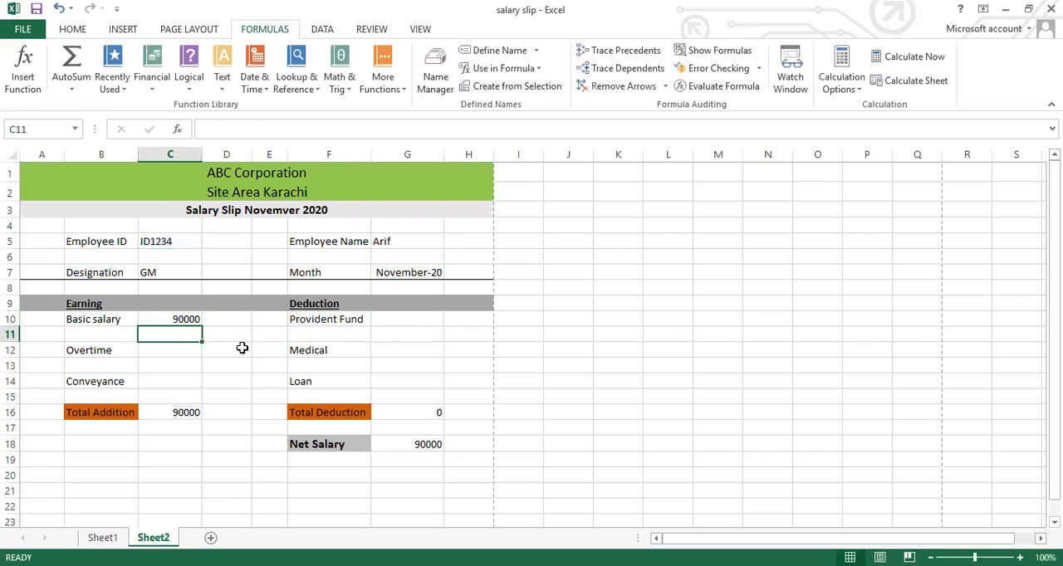
Enter =VLOOKUP(C5,slip,6,0) in the Overtime value cell C12
click(178, 354)
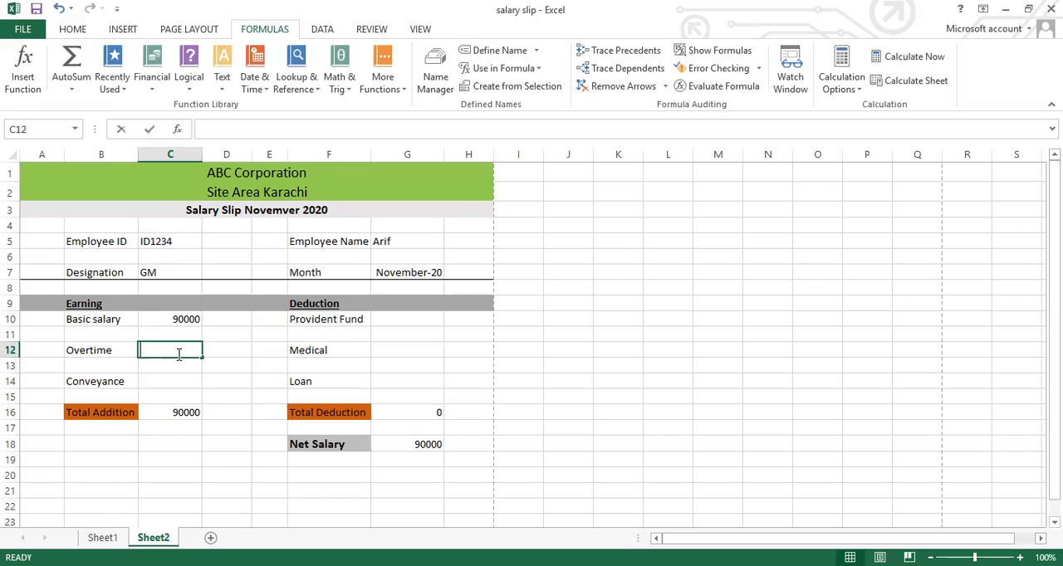
text(=)
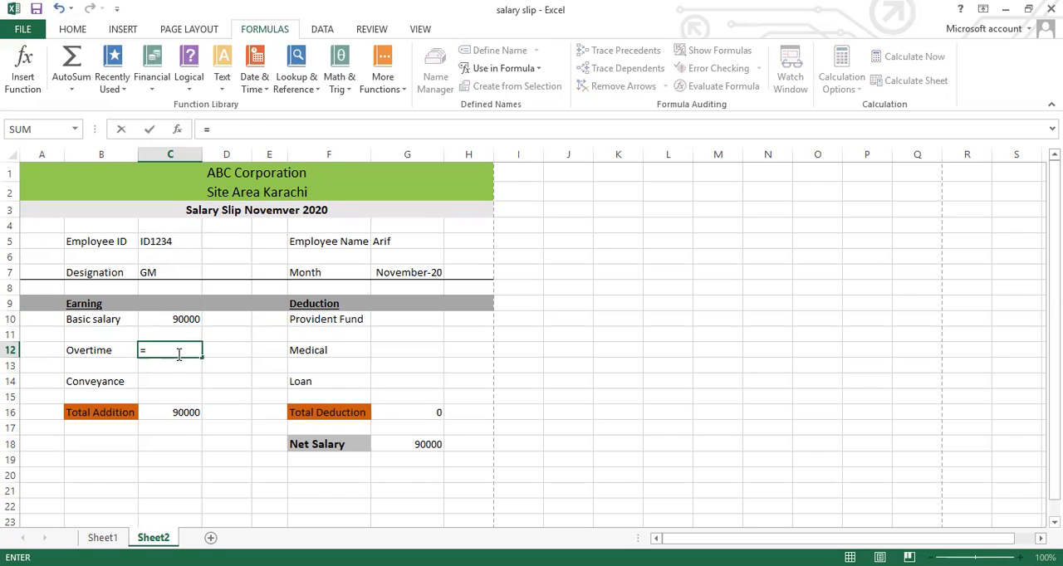
text(vl)
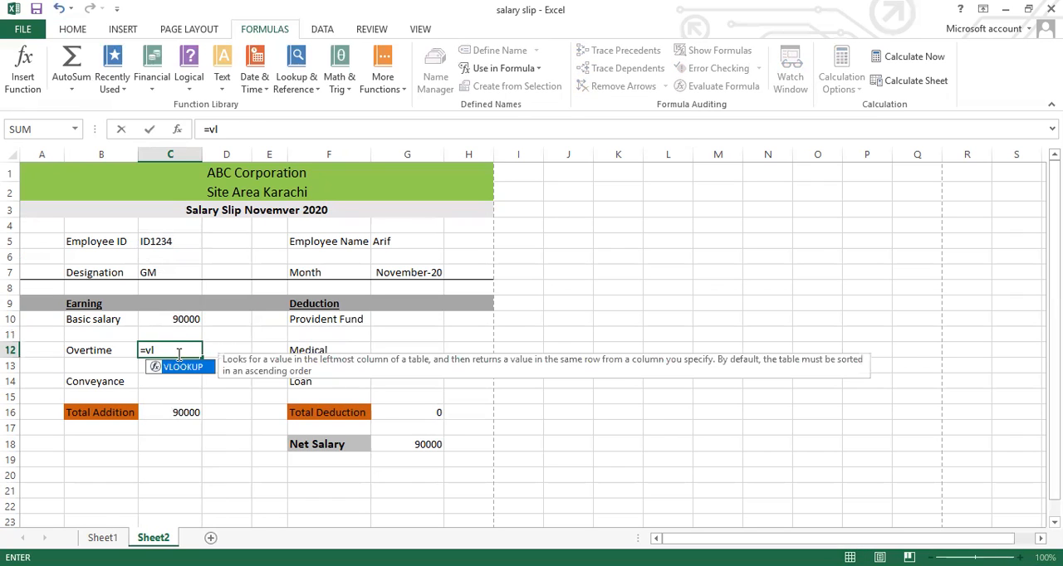
double_click(183, 368)
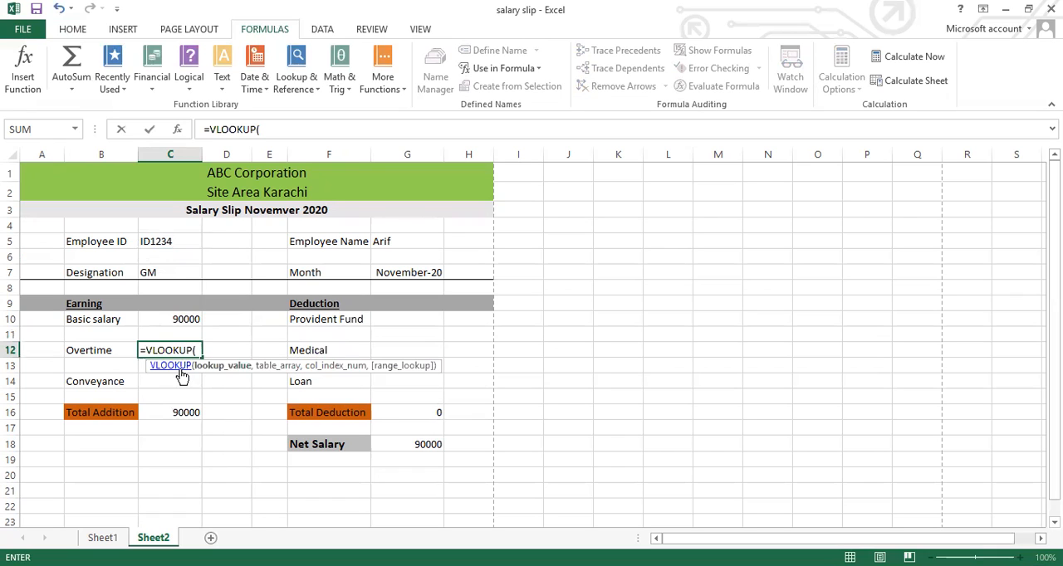
click(169, 242)
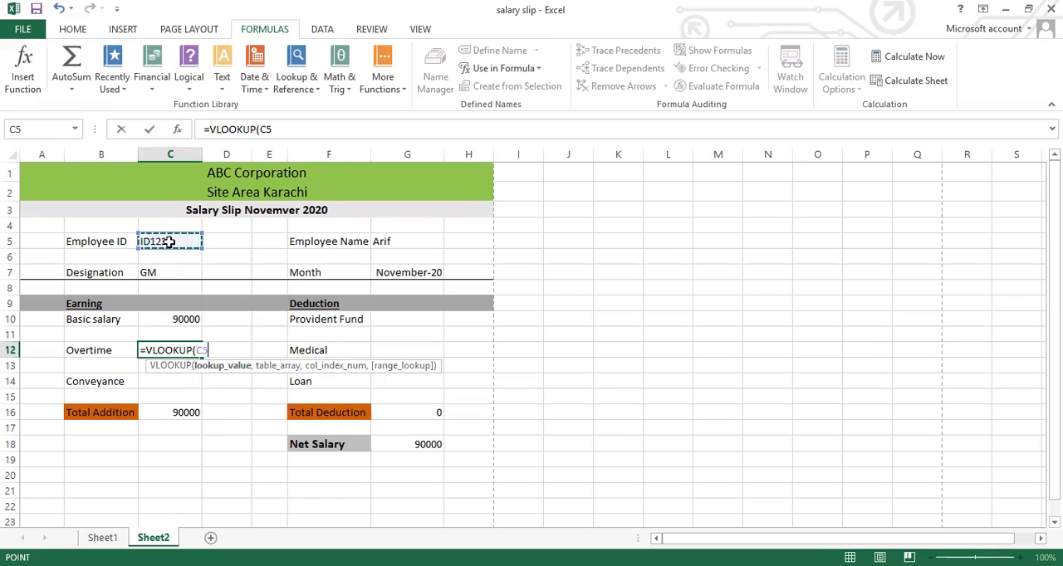
text(,)
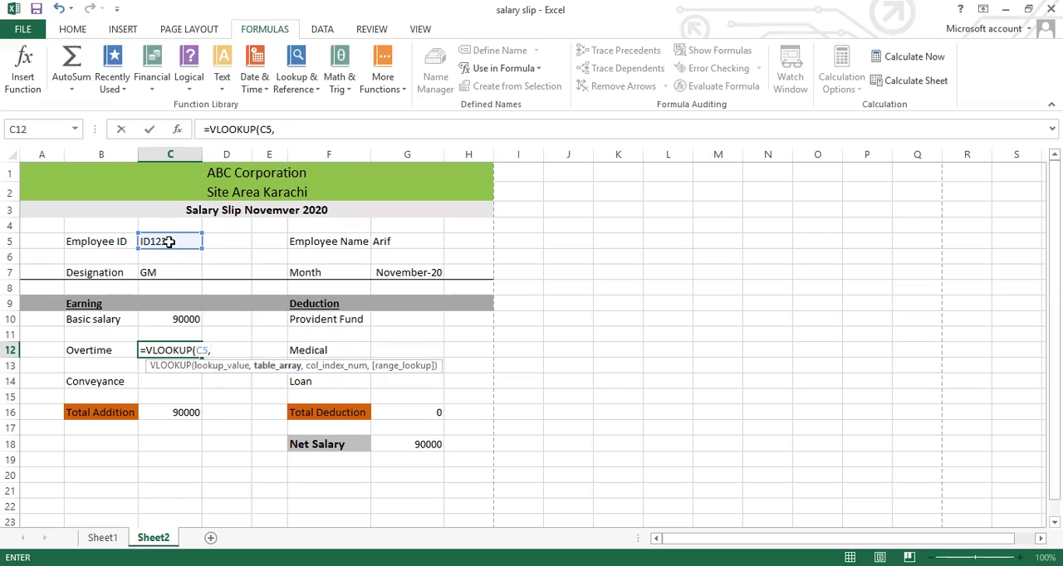
text(sli)
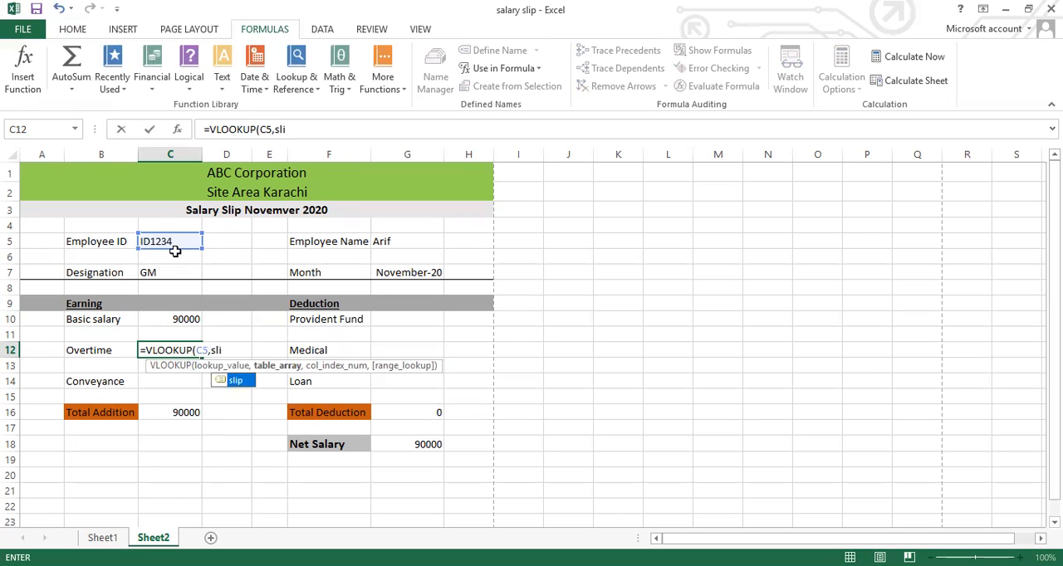
double_click(238, 382)
text(,6)
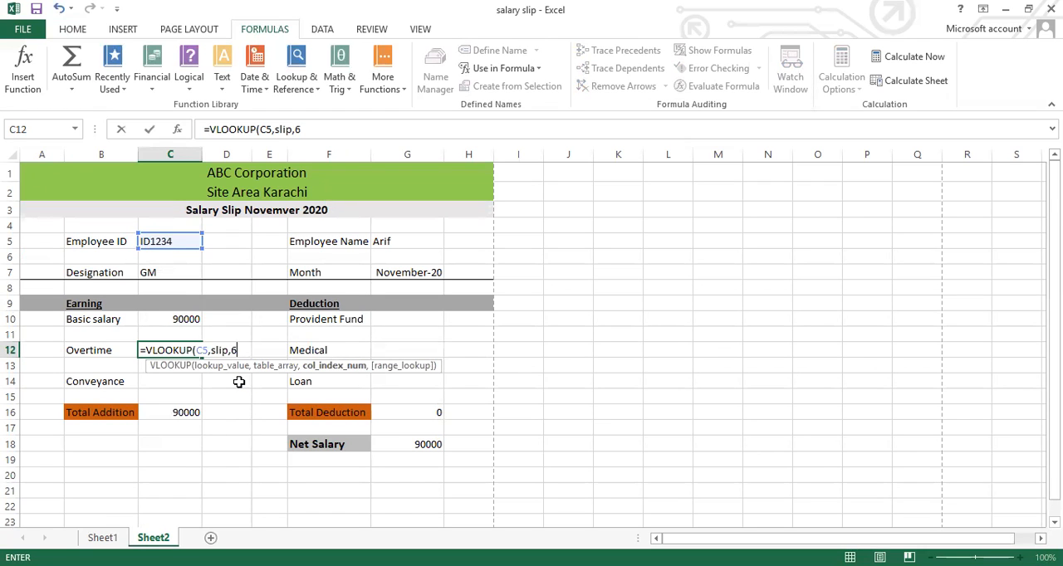
text(,0))
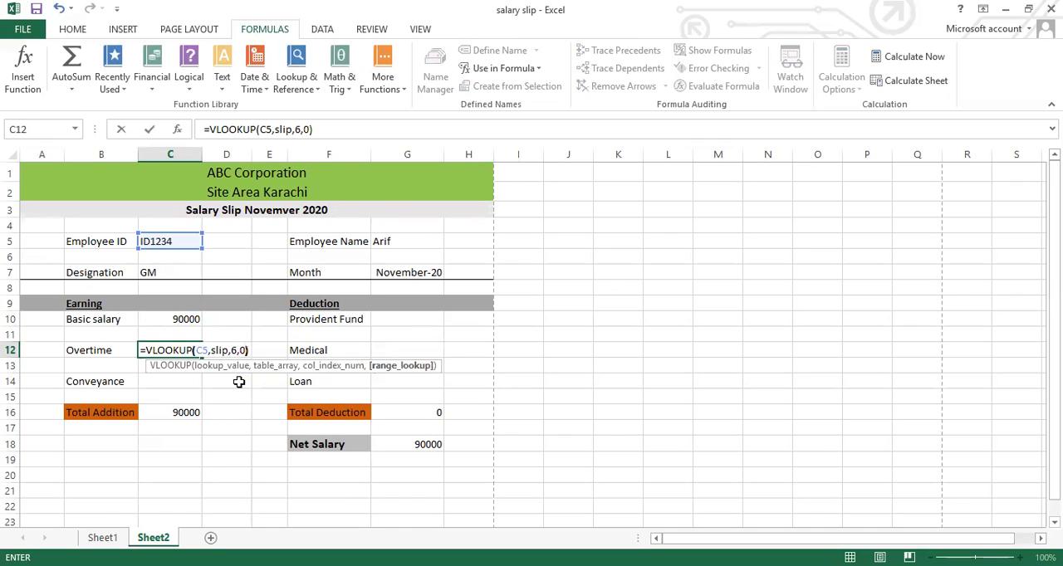
key(Return)
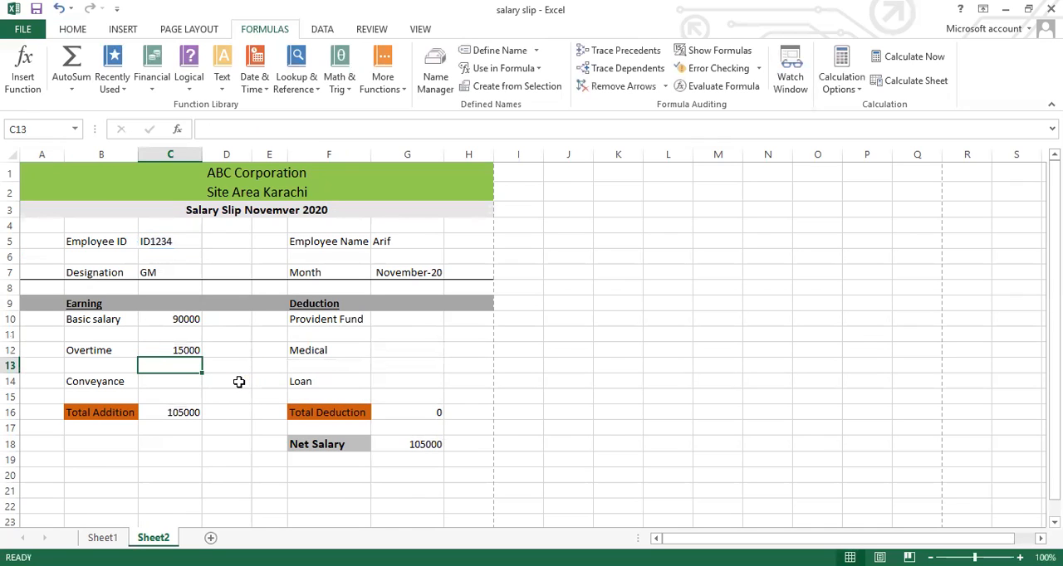
Begin a VLOOKUP formula in the Conveyance value cell C14 with C5 as lookup value and slip as table array
click(190, 384)
text(=)
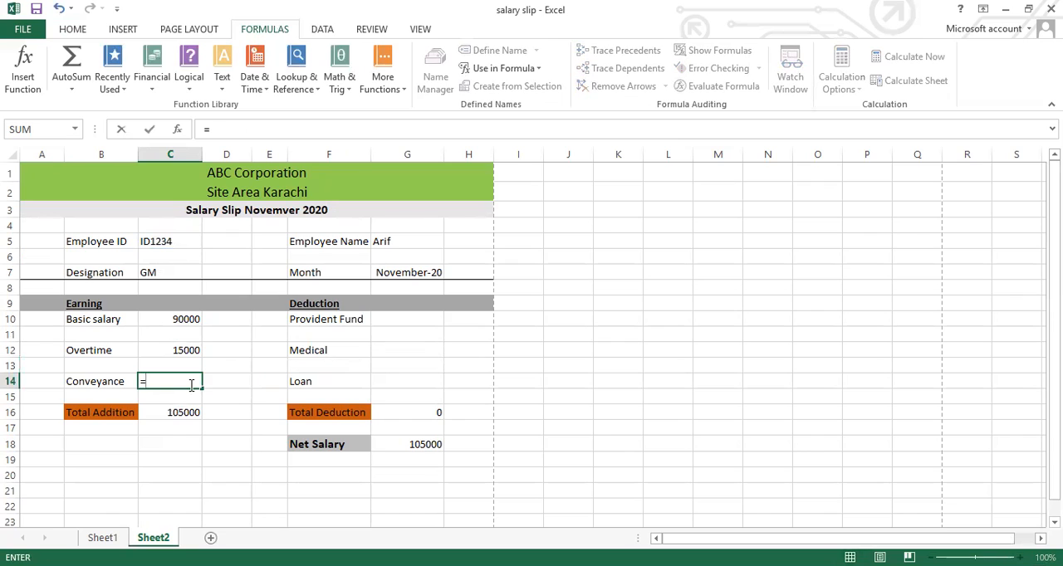
text(vl)
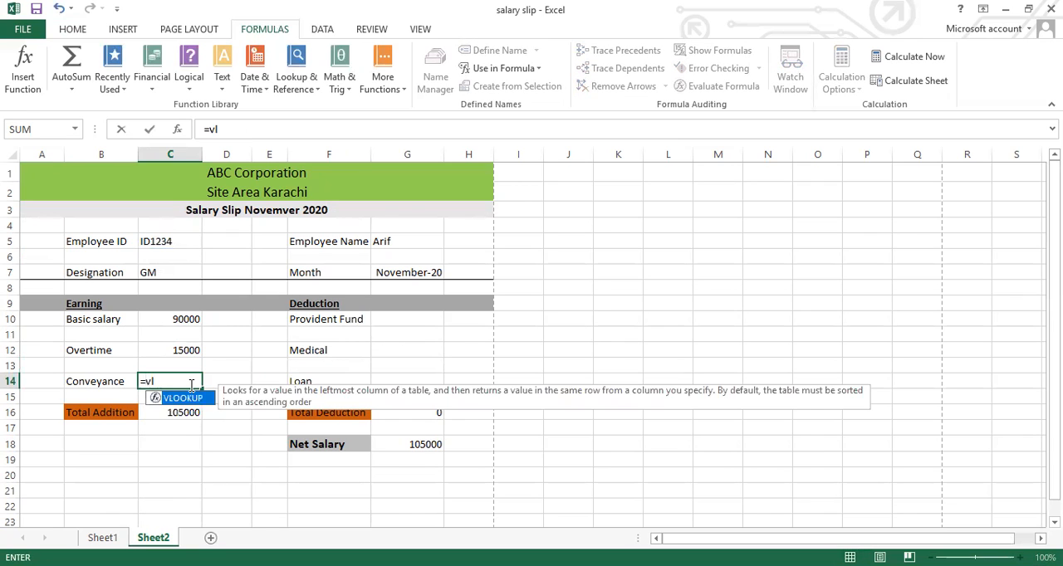
double_click(183, 399)
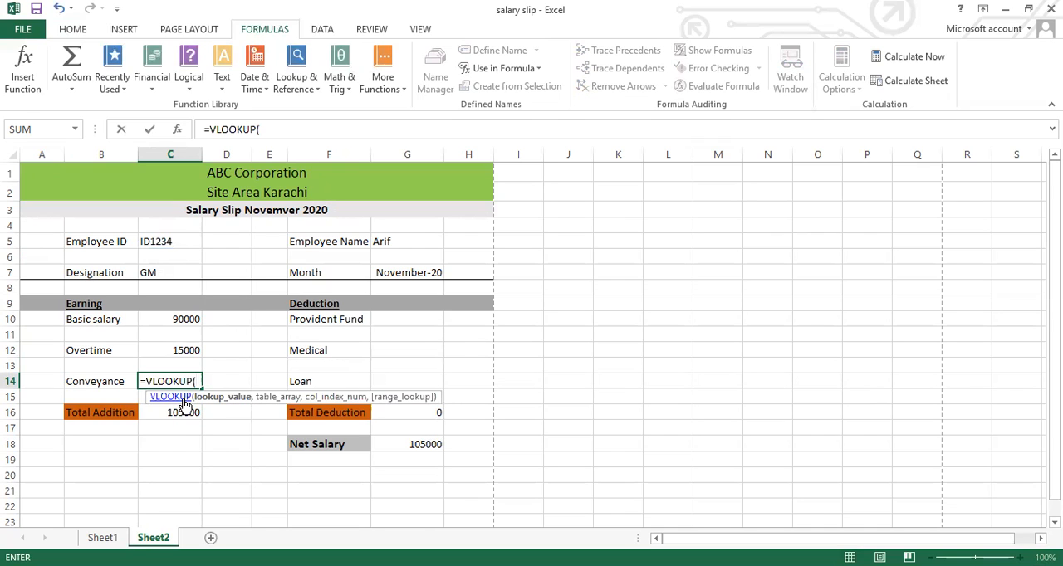
click(167, 241)
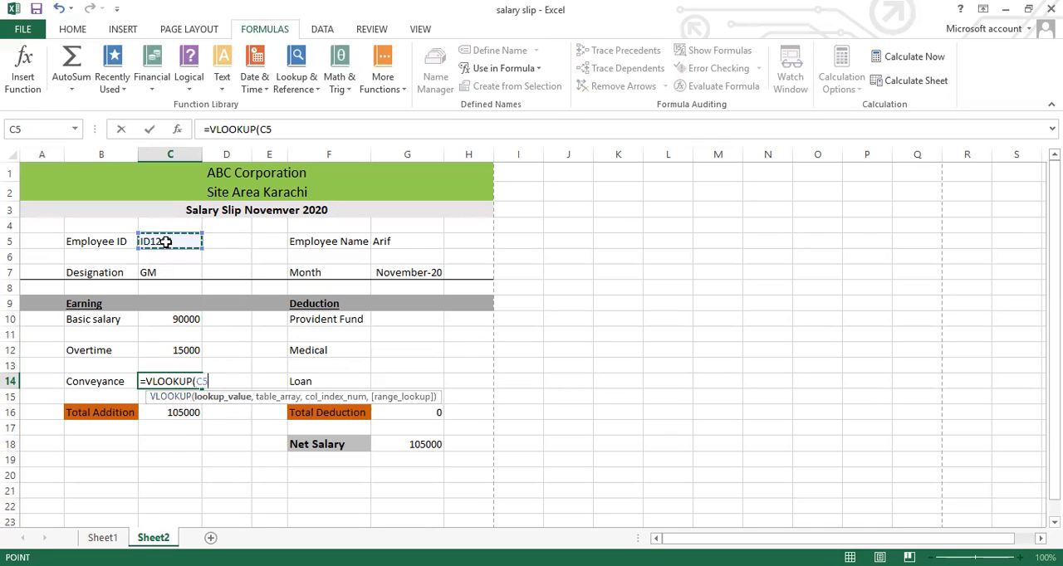
text(,)
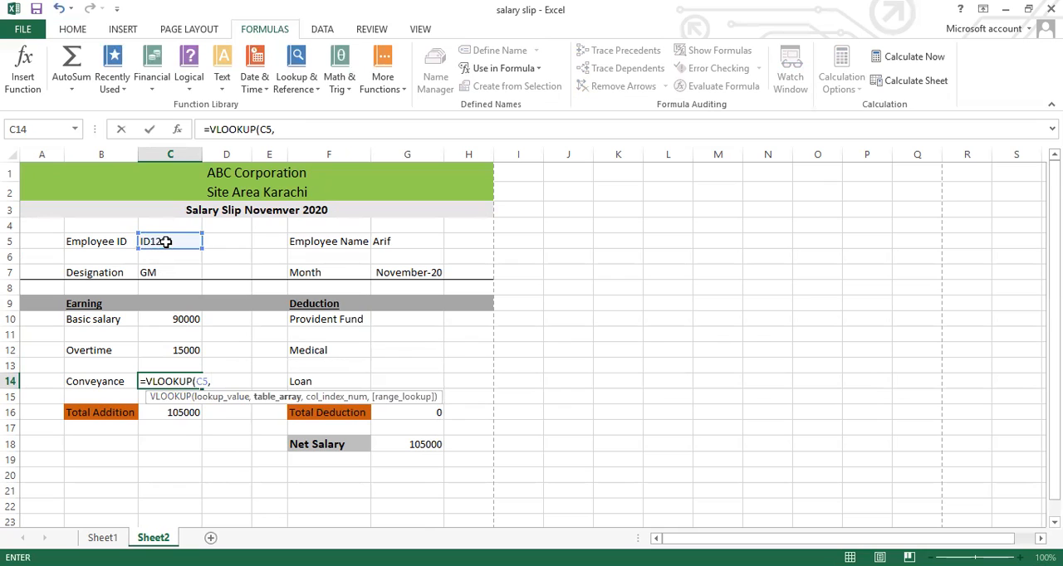
text(sli)
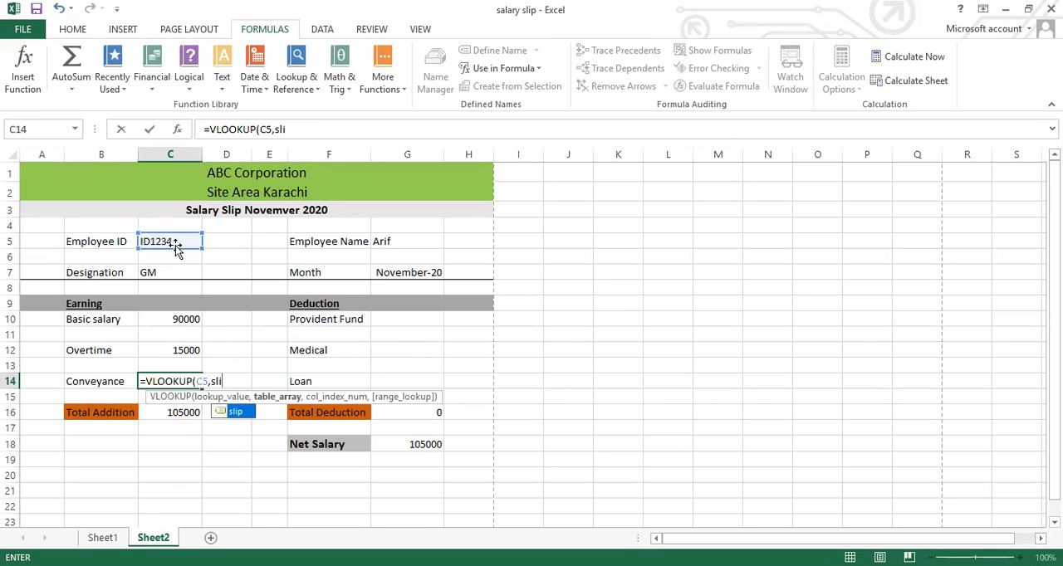
double_click(236, 413)
key(Return)
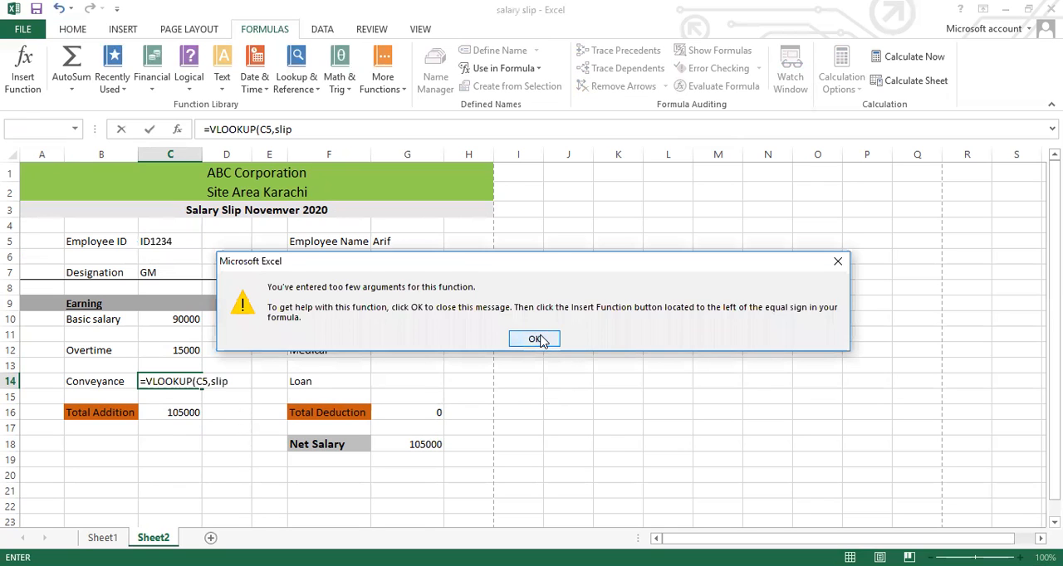
click(539, 340)
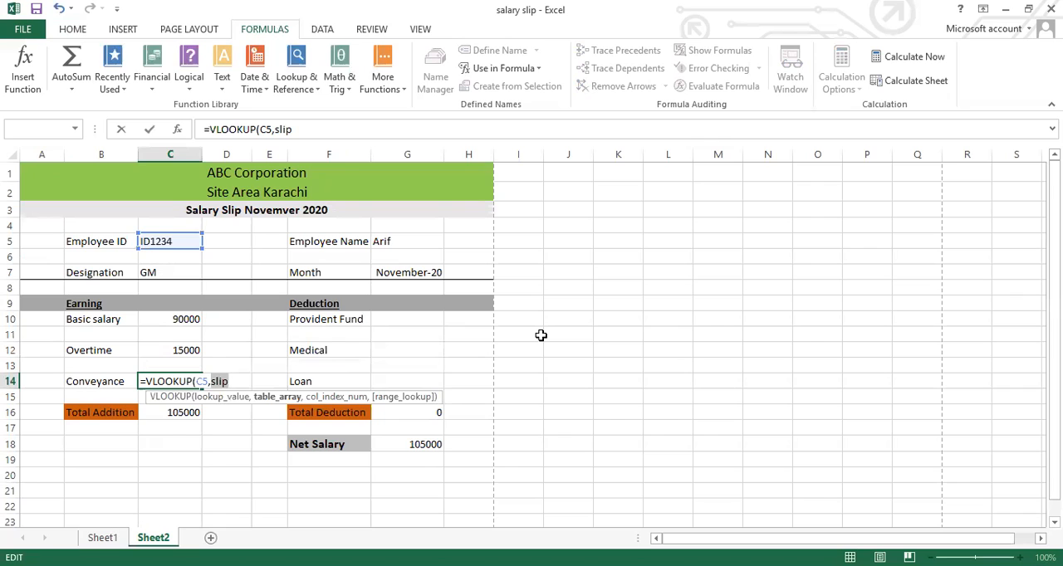
Complete the Conveyance formula in C14 as =VLOOKUP(C5,slip,7,0)
key(BackSpace)
text(sl)
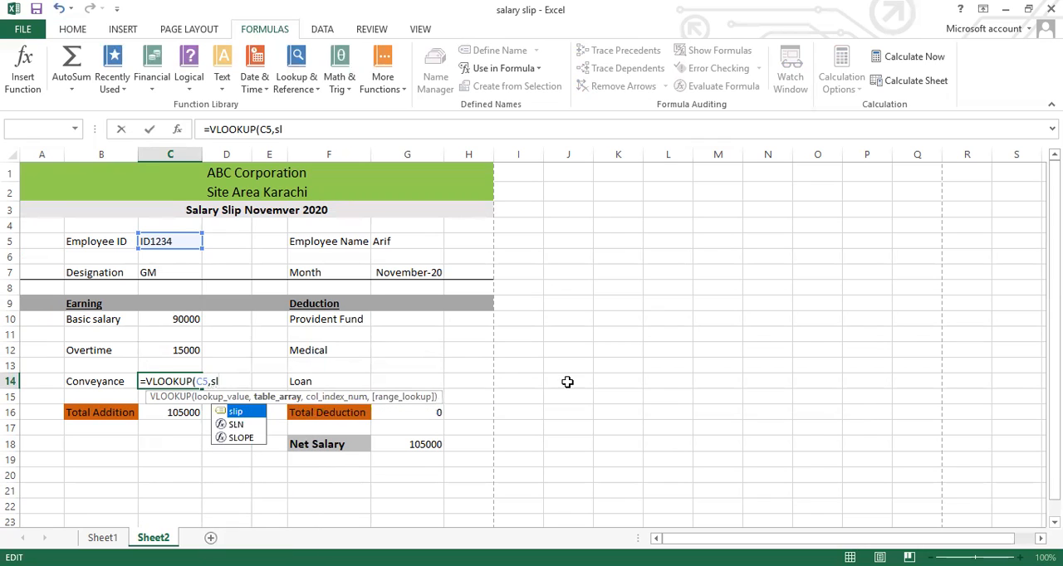
double_click(256, 420)
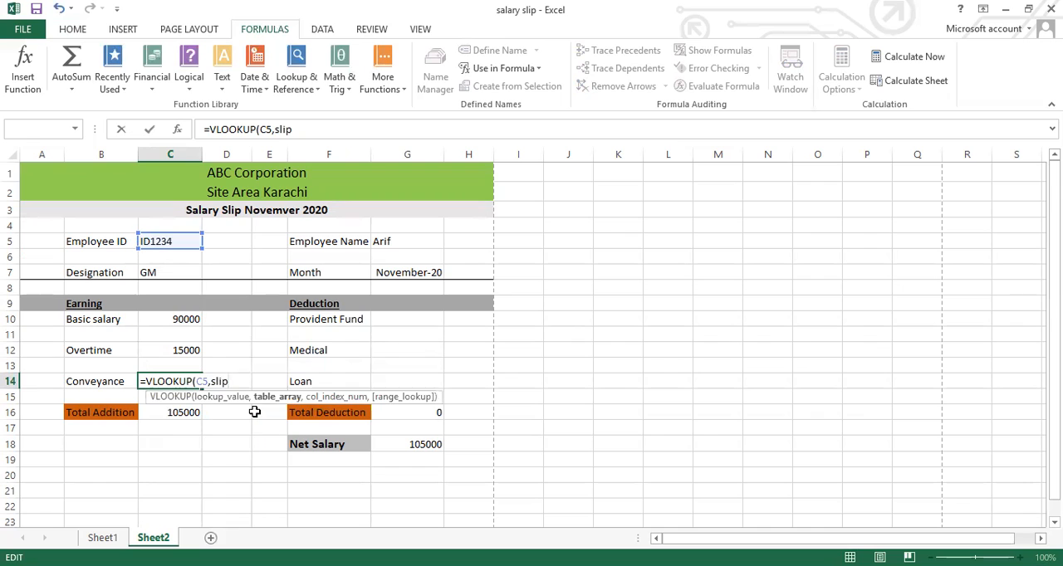
text(,)
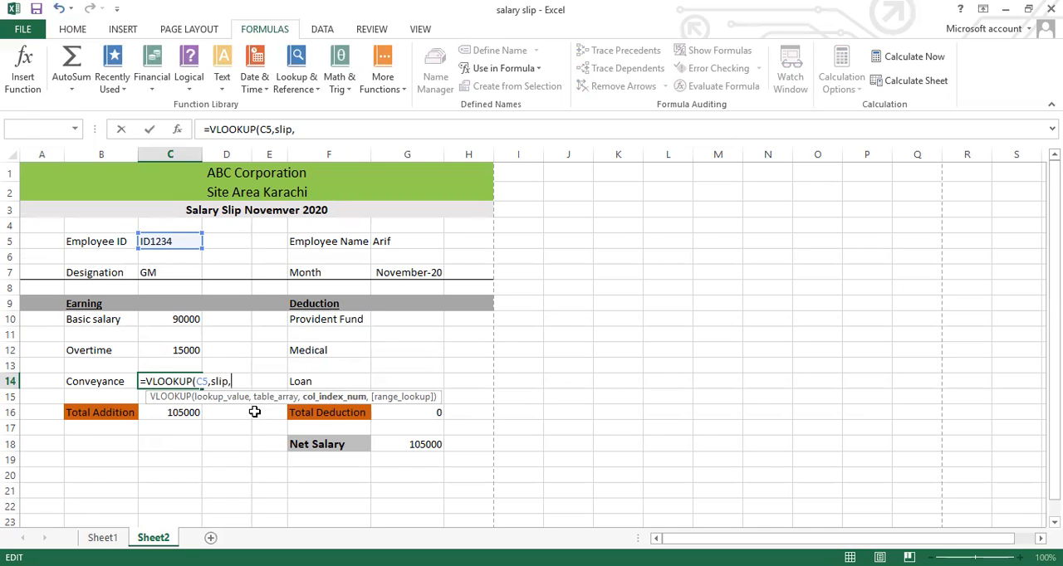
text(7,)
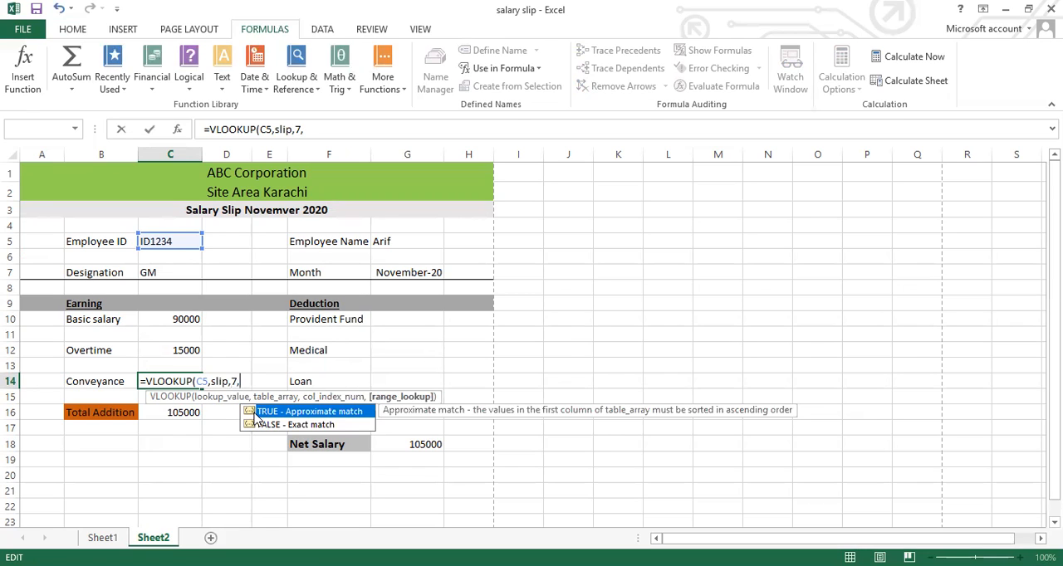
key(BackSpace)
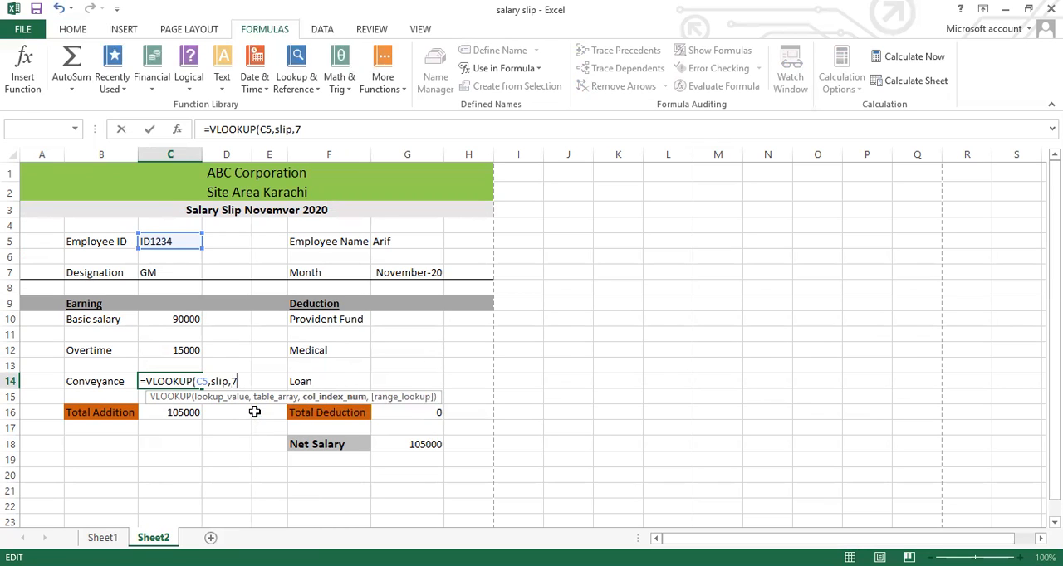
text(,0))
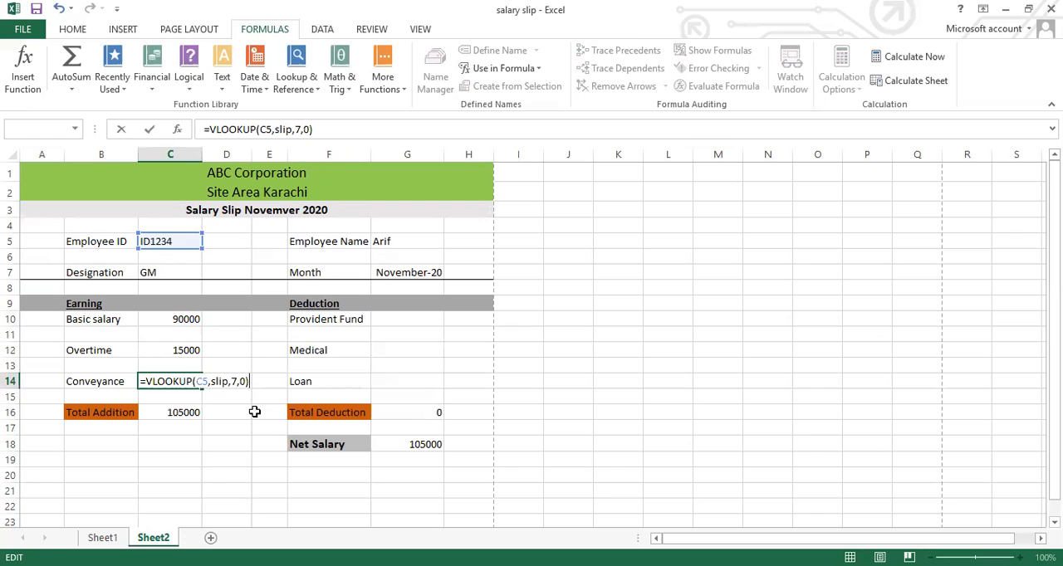
key(Return)
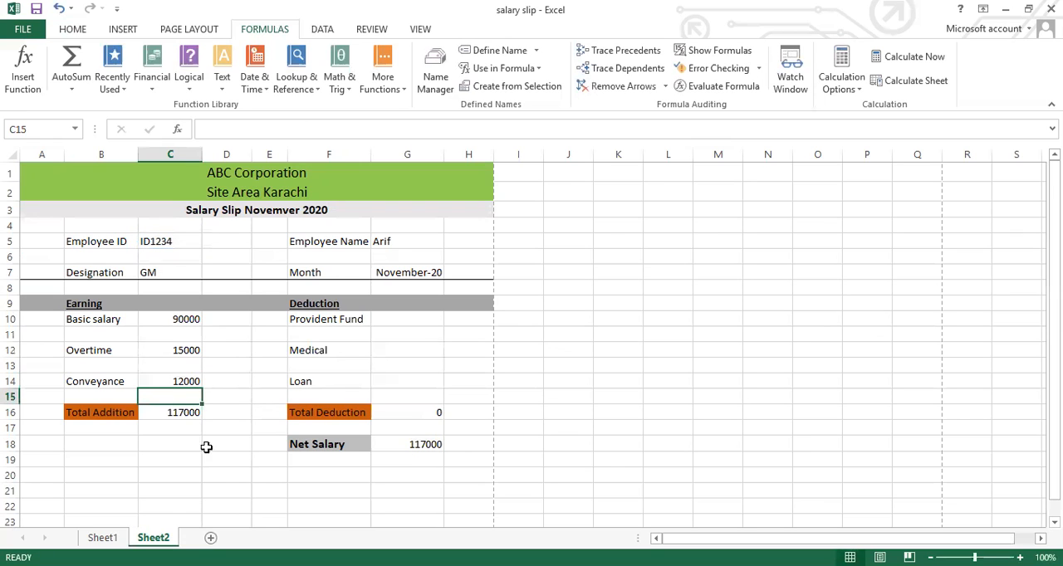
Check the column order on Sheet1, and enter =VLOOKUP(C5,slip,8,0) in the Provident Fund value cell G10 on Sheet2
click(103, 538)
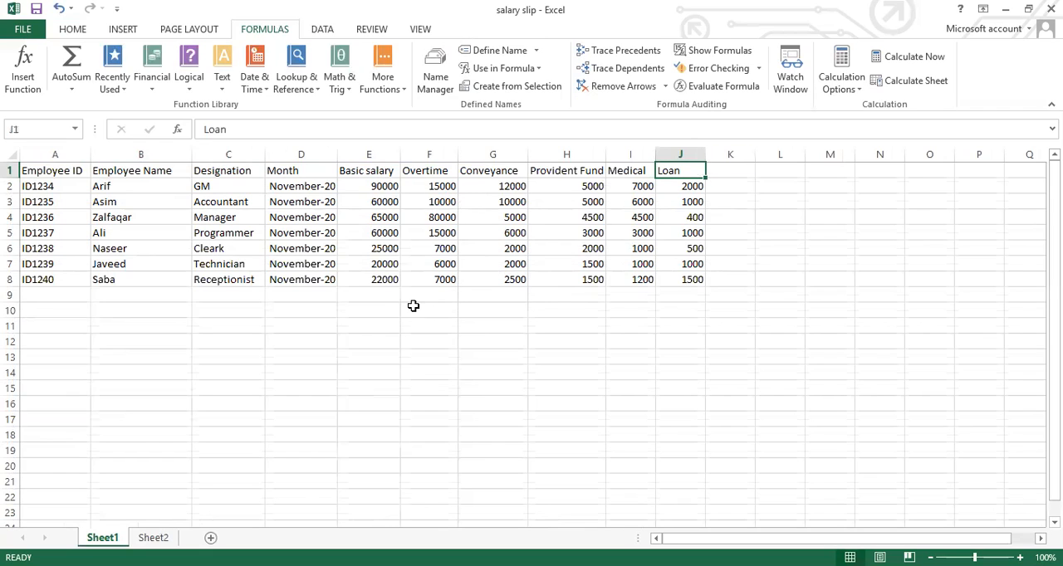
click(152, 537)
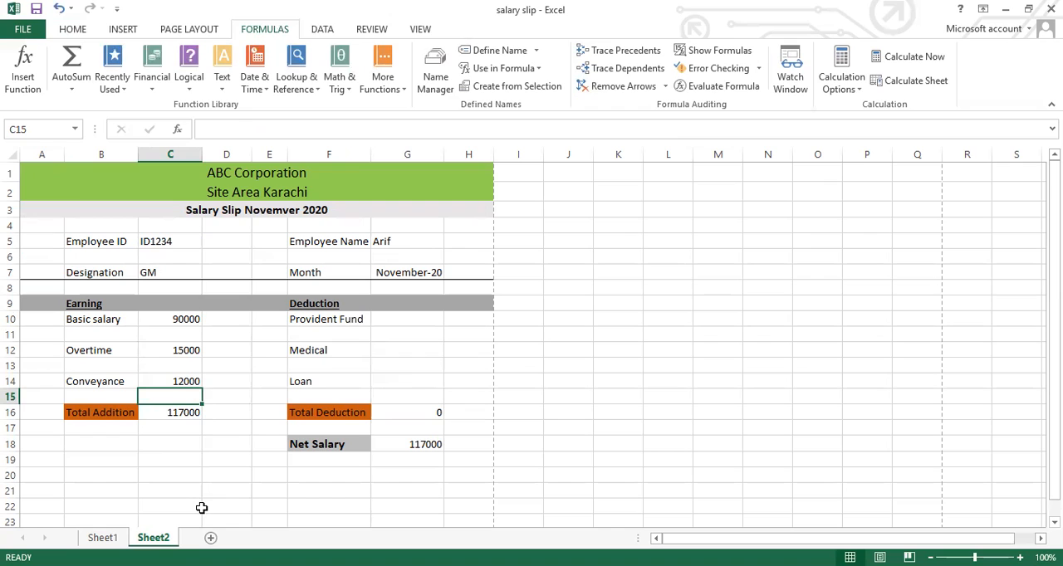
click(403, 323)
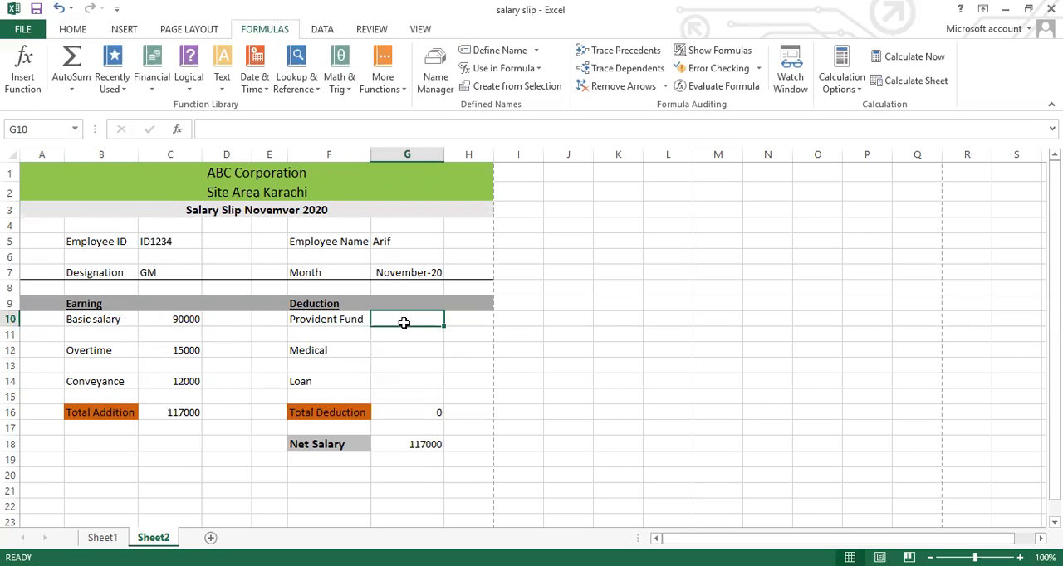
text(=)
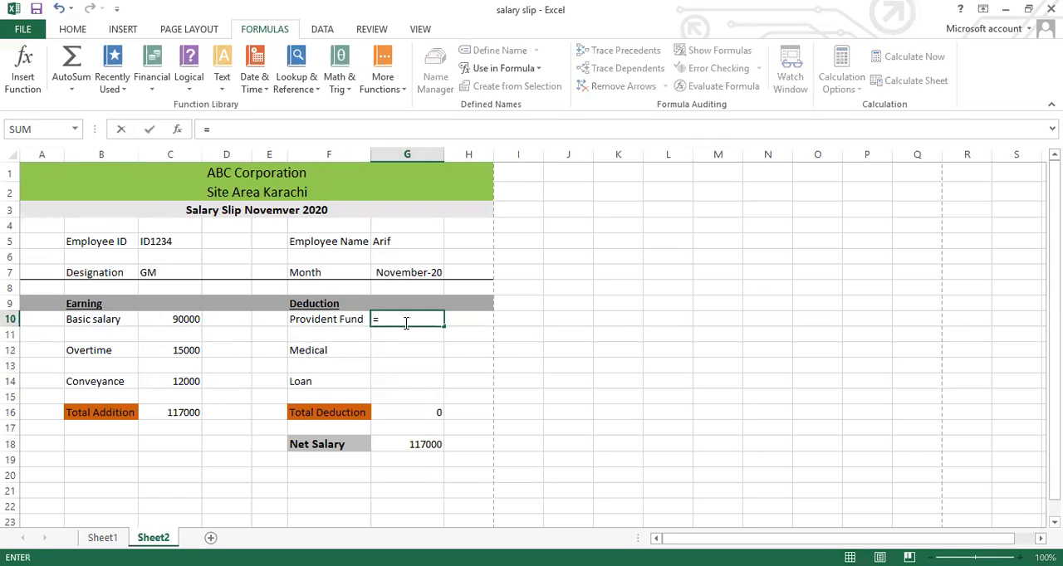
text(vl)
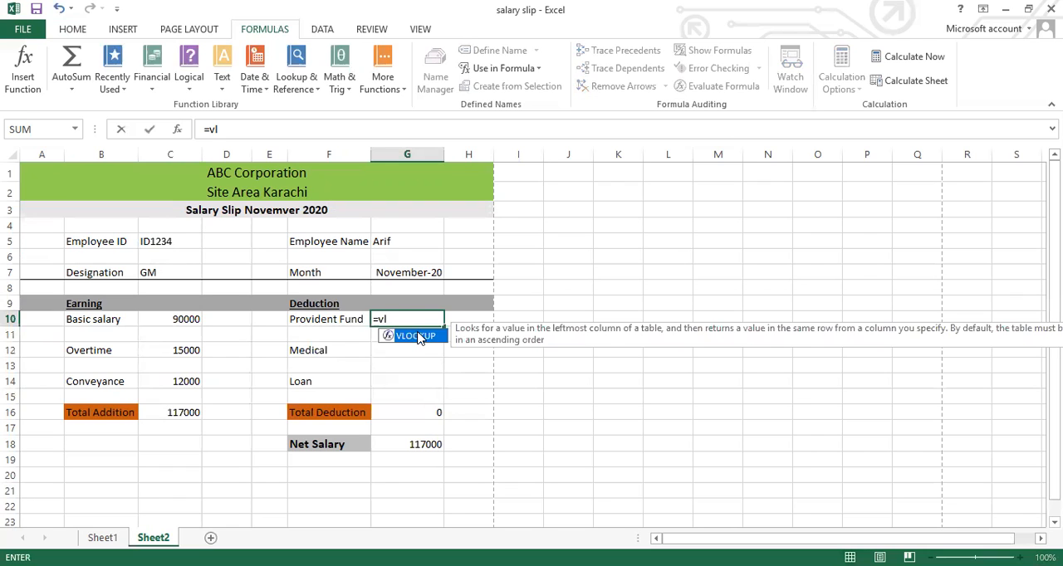
double_click(420, 339)
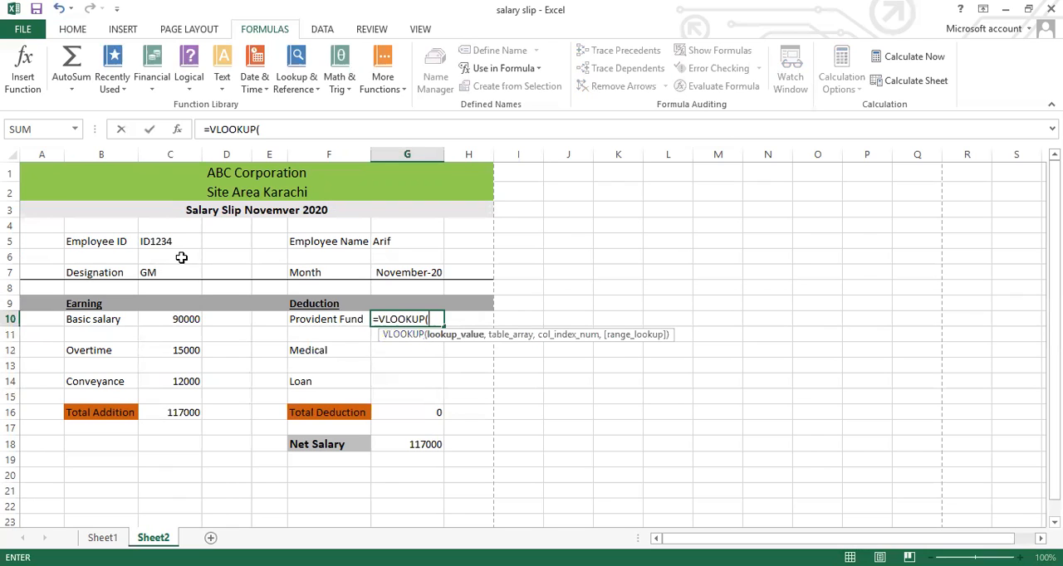
click(156, 243)
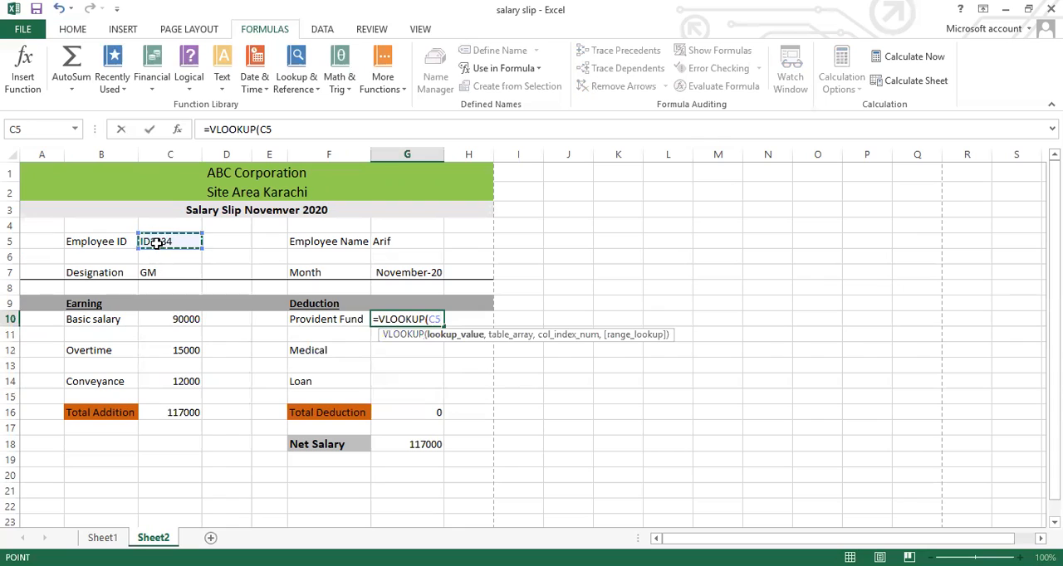
text(,)
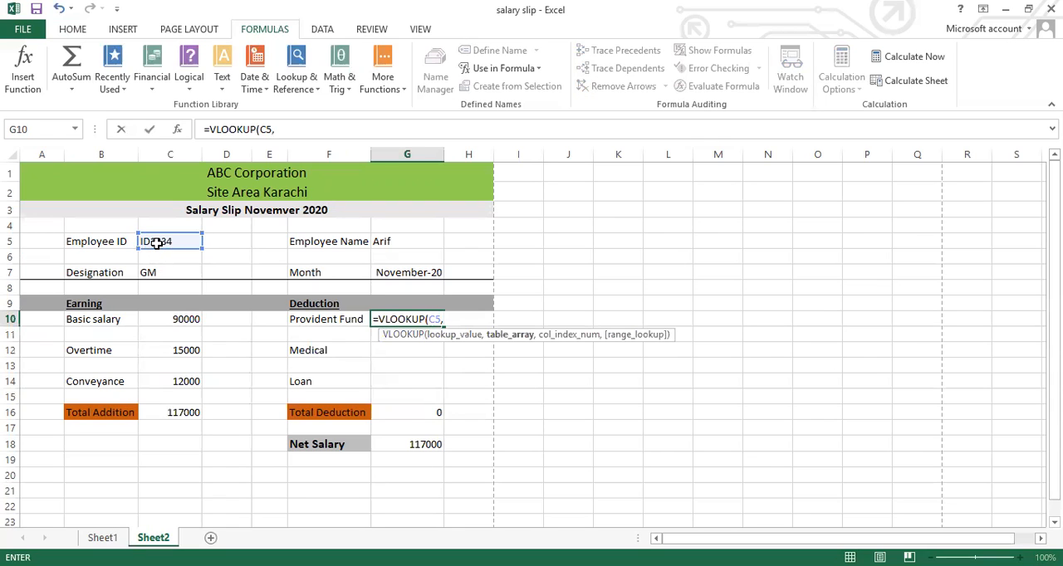
text(slip)
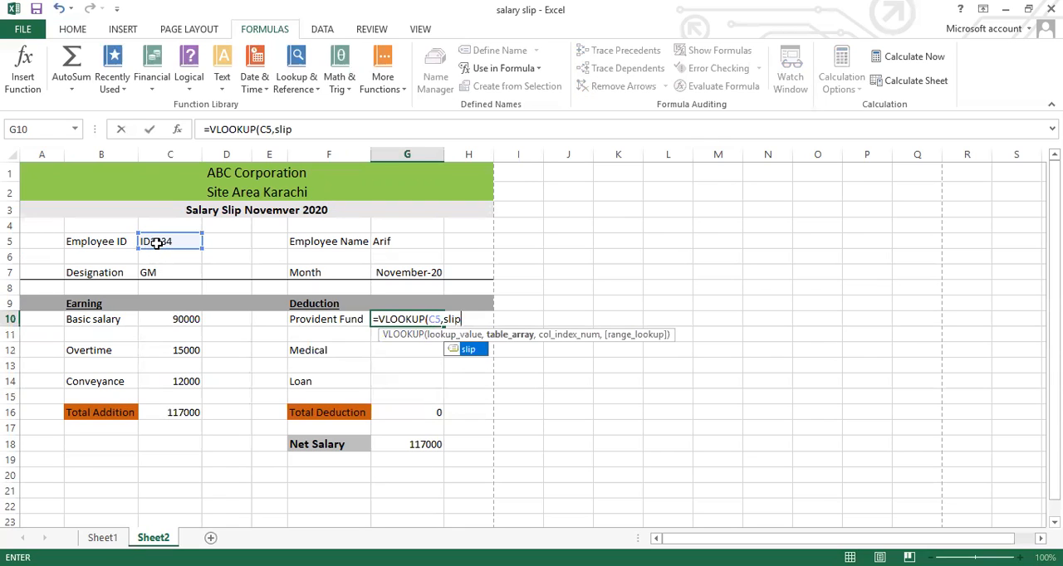
text(,)
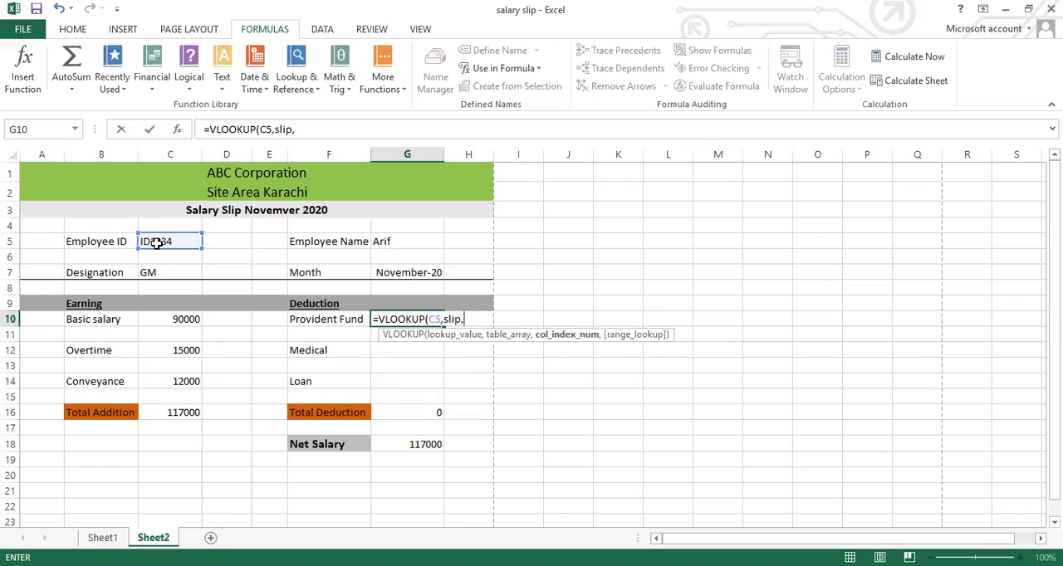
text(8,0))
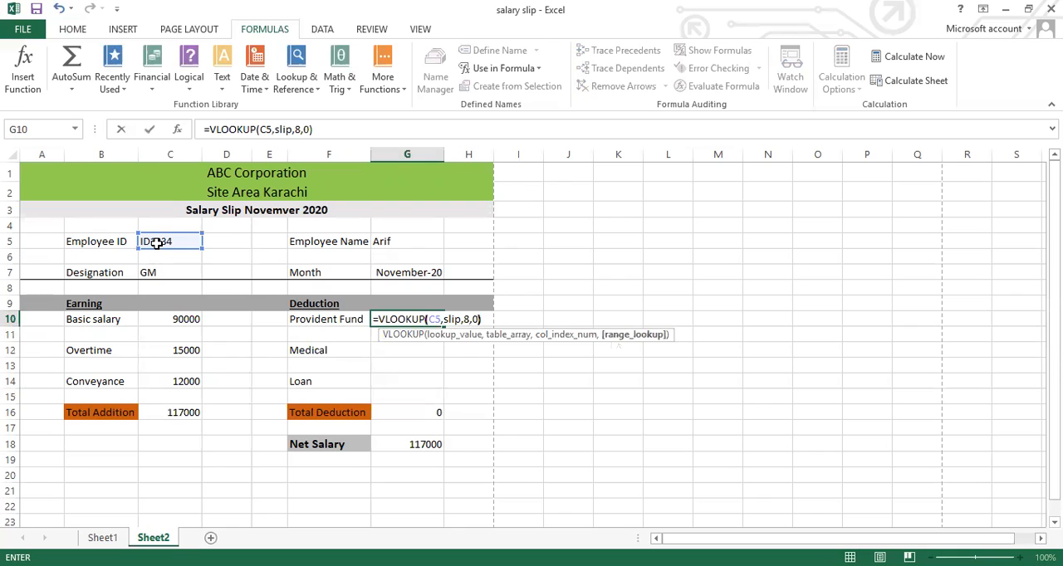
key(Return)
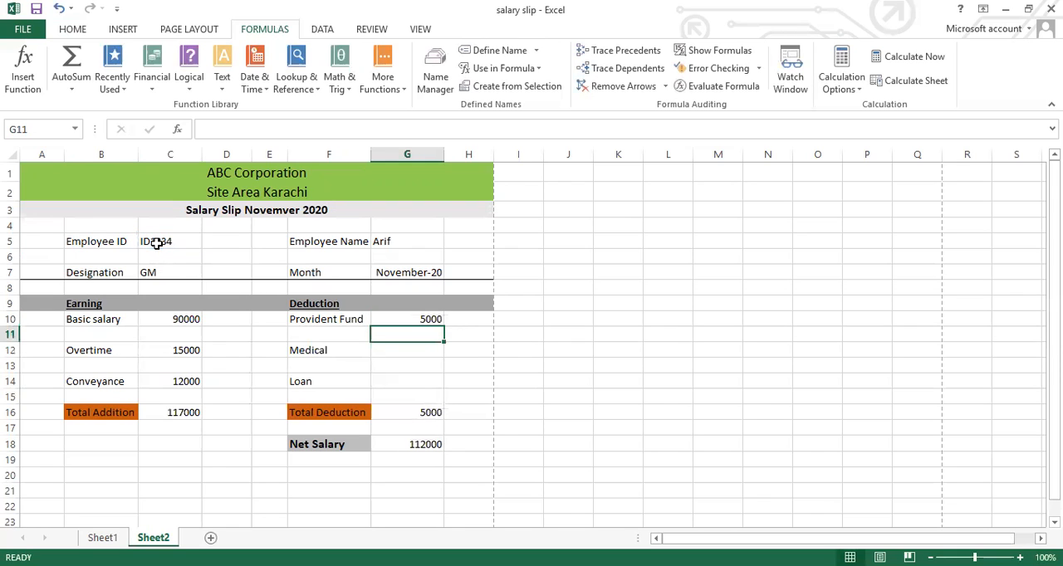
Enter =VLOOKUP(C5,slip,9,0) in the Medical value cell G12
click(389, 354)
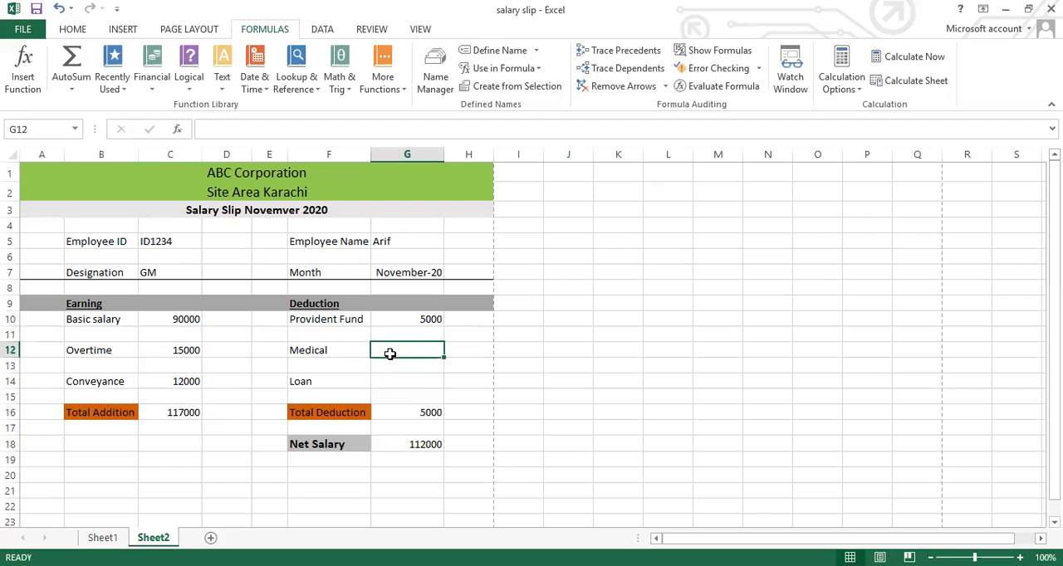
text(=)
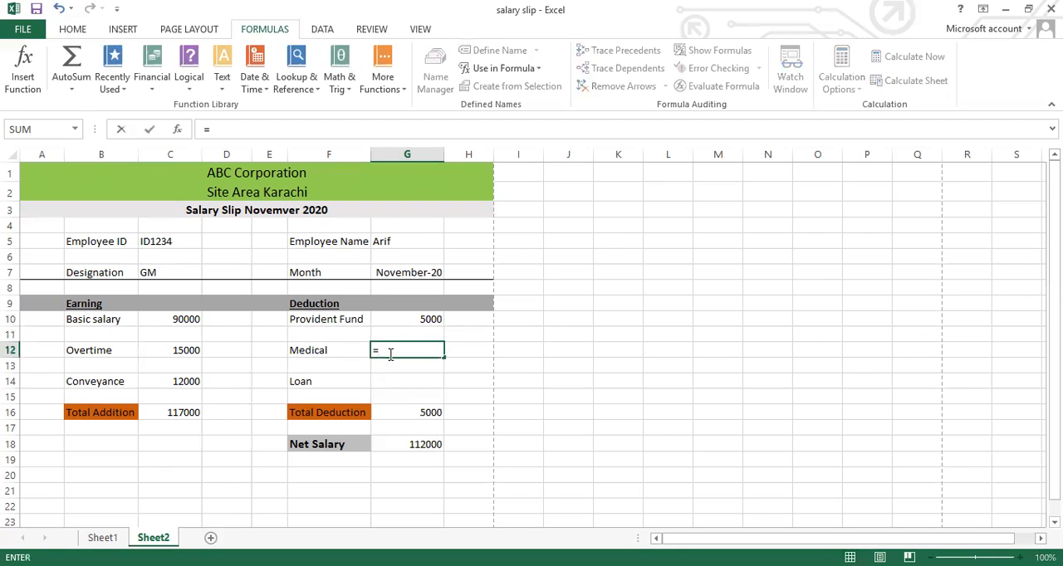
text(v)
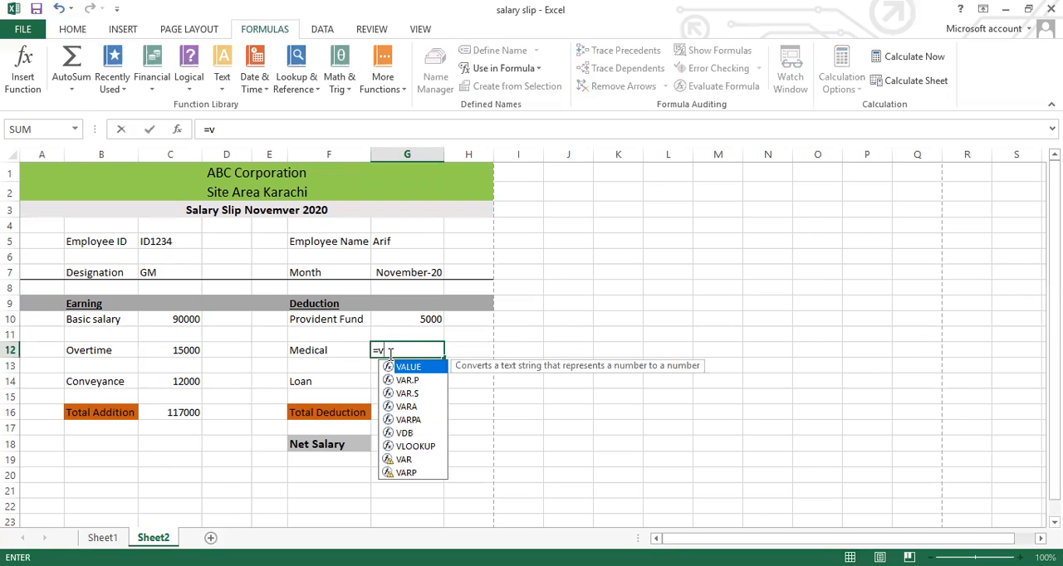
text(l)
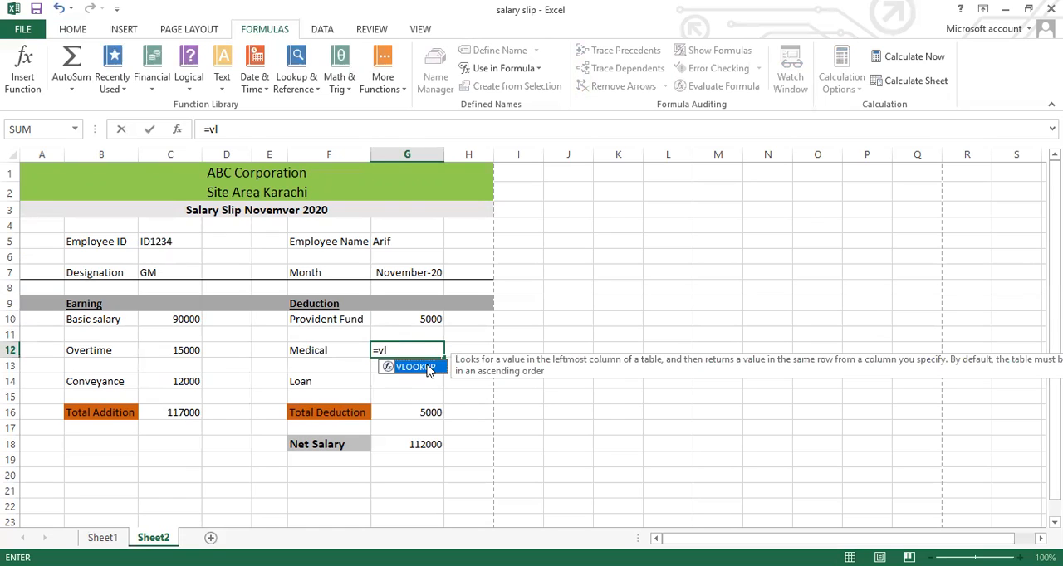
double_click(425, 365)
click(163, 241)
text(,)
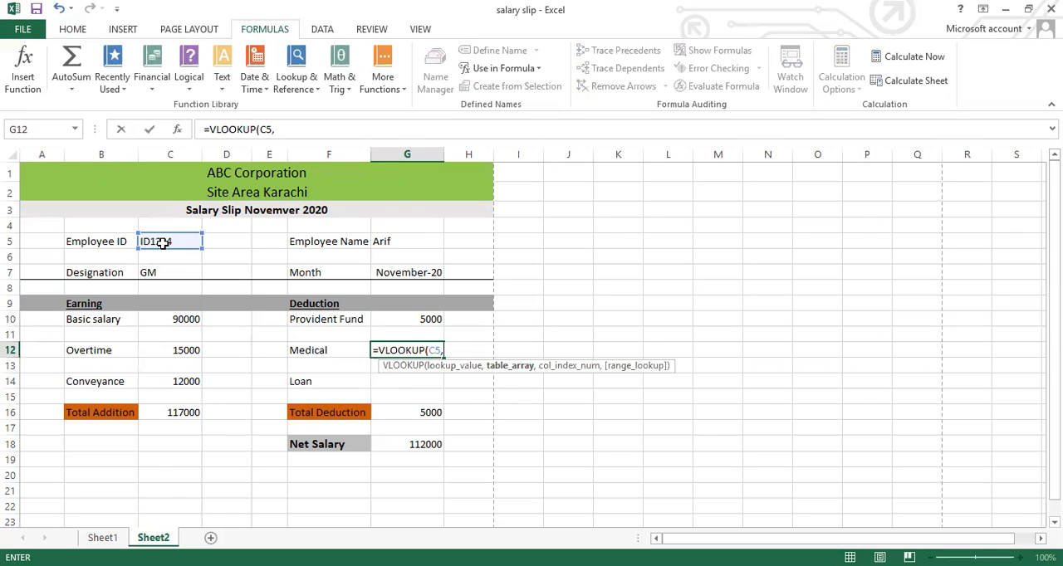
text(sli)
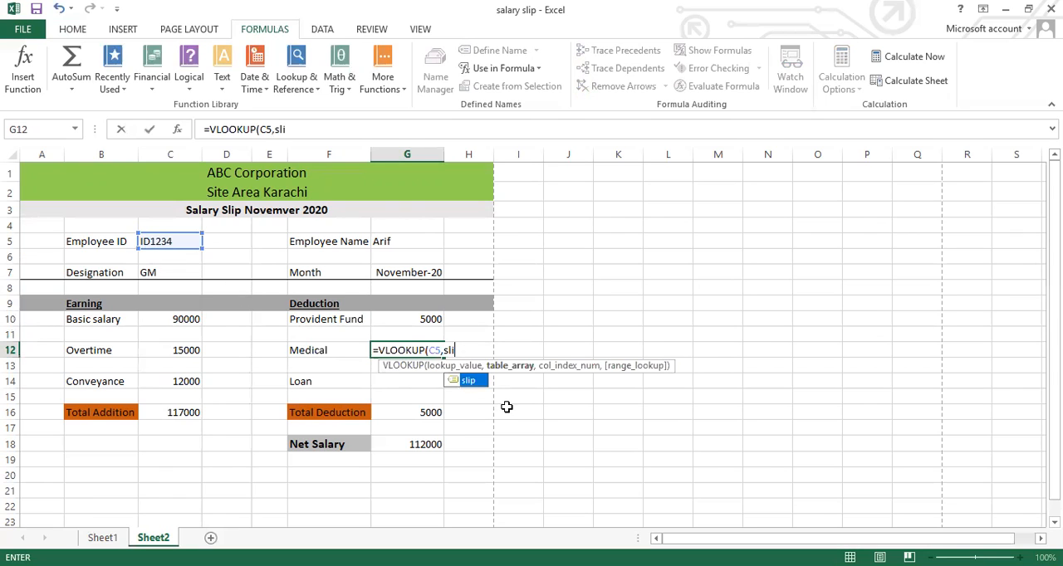
double_click(470, 381)
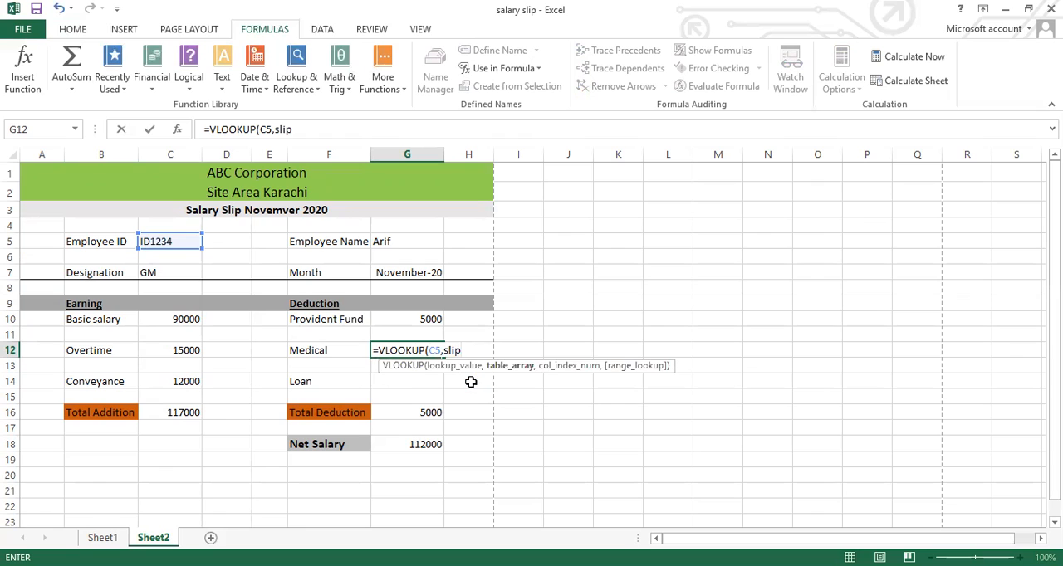
text(,9)
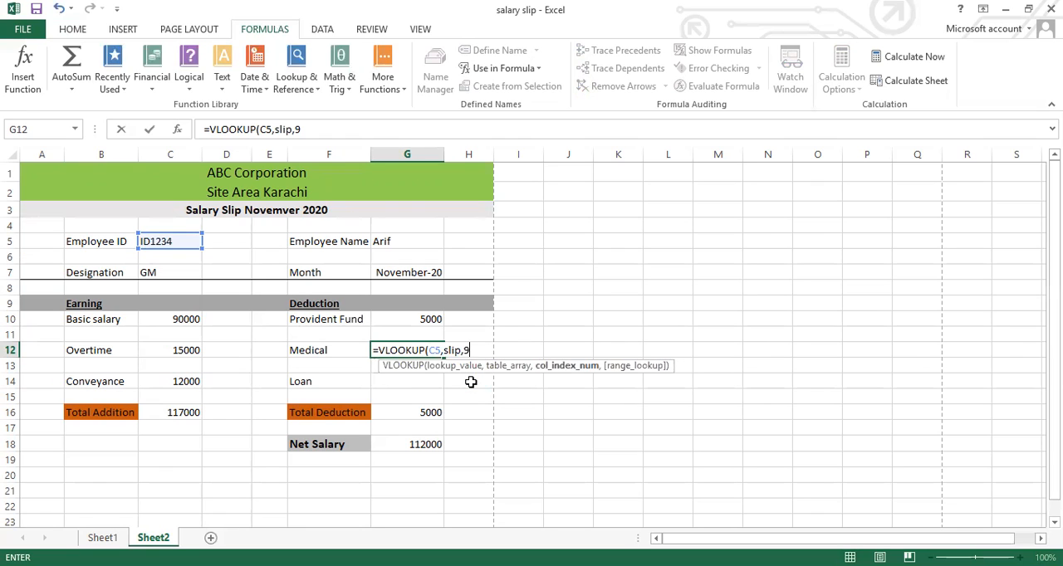
text(,0))
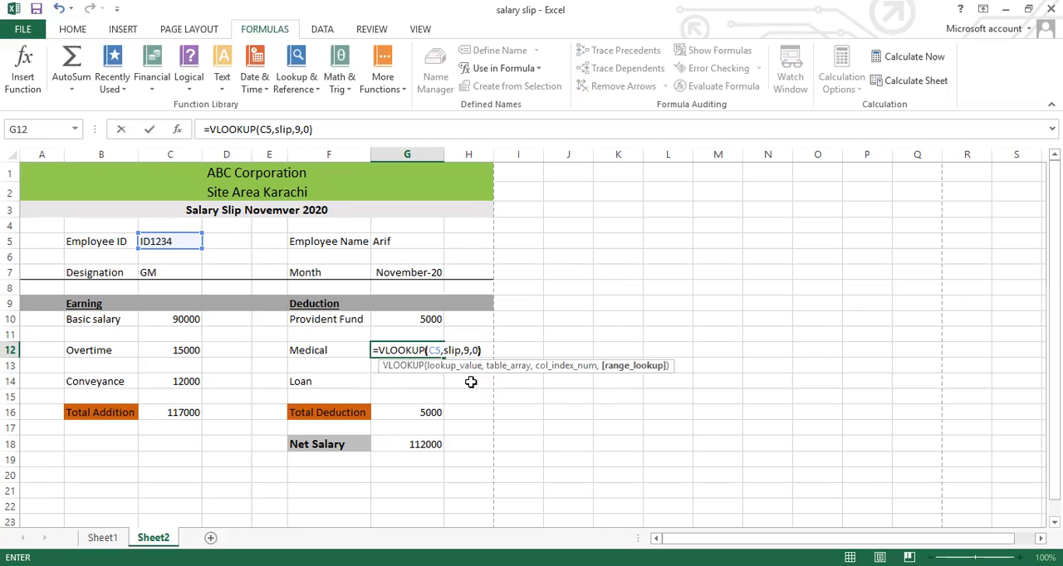
key(Return)
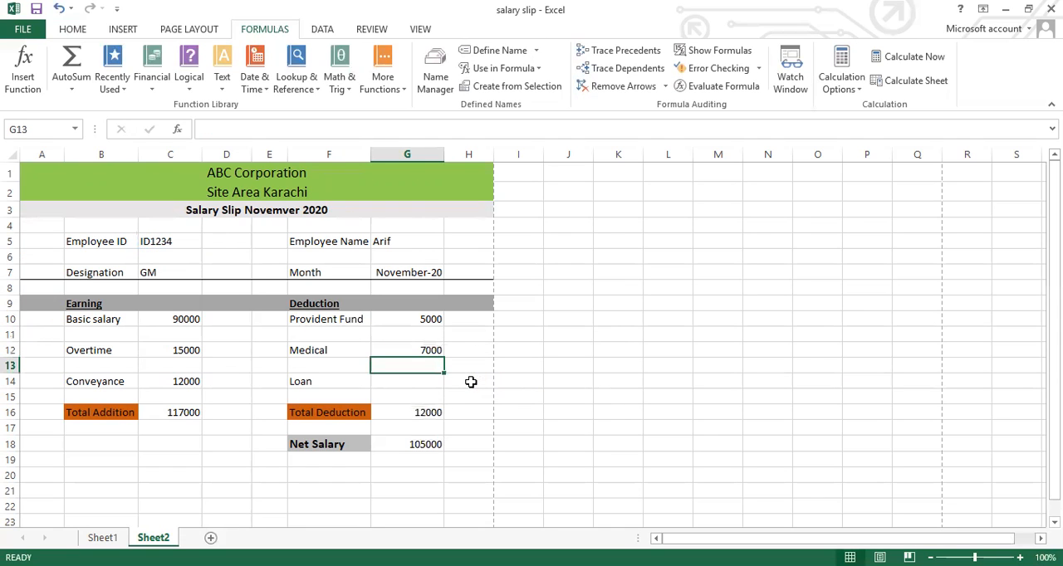
Enter =VLOOKUP(C5,slip,10,0) in the Loan value cell G14
click(395, 387)
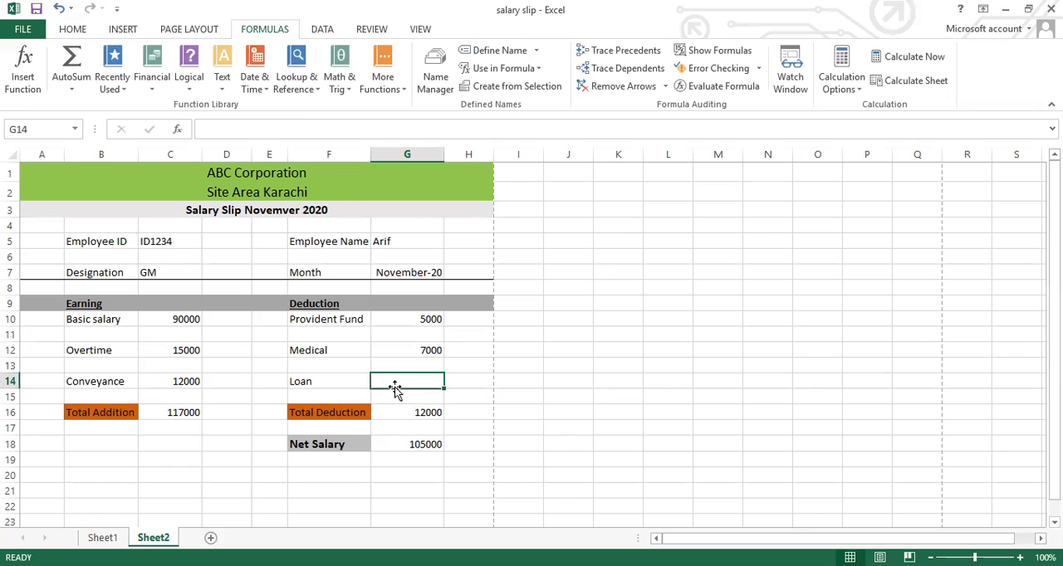
text(=)
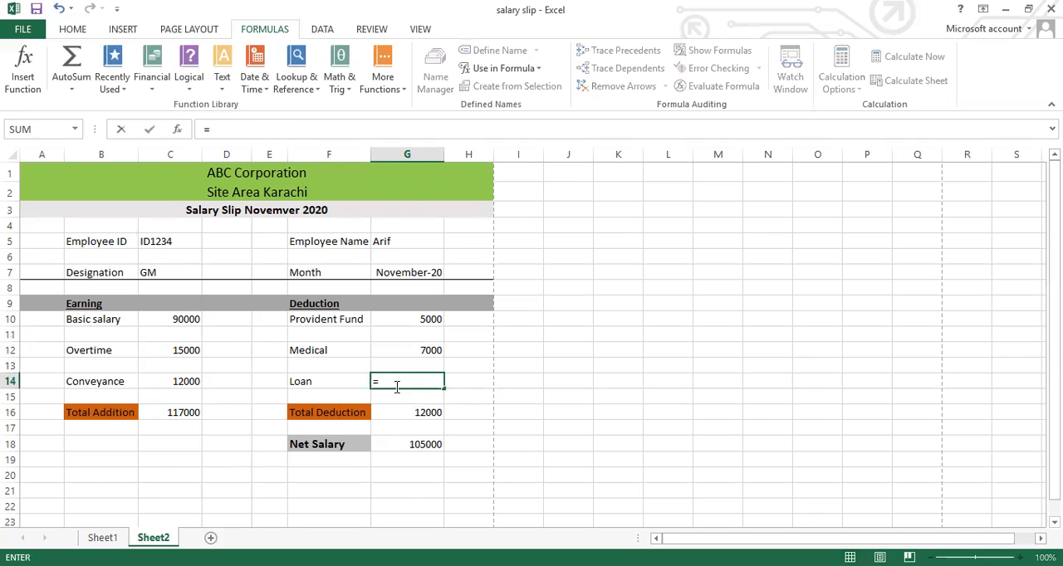
text(vl)
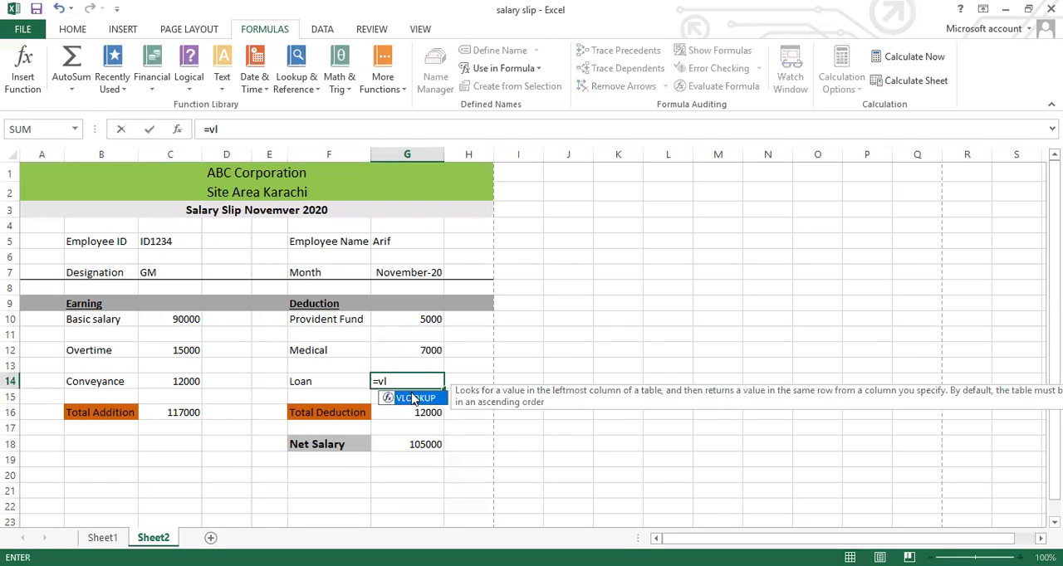
double_click(414, 399)
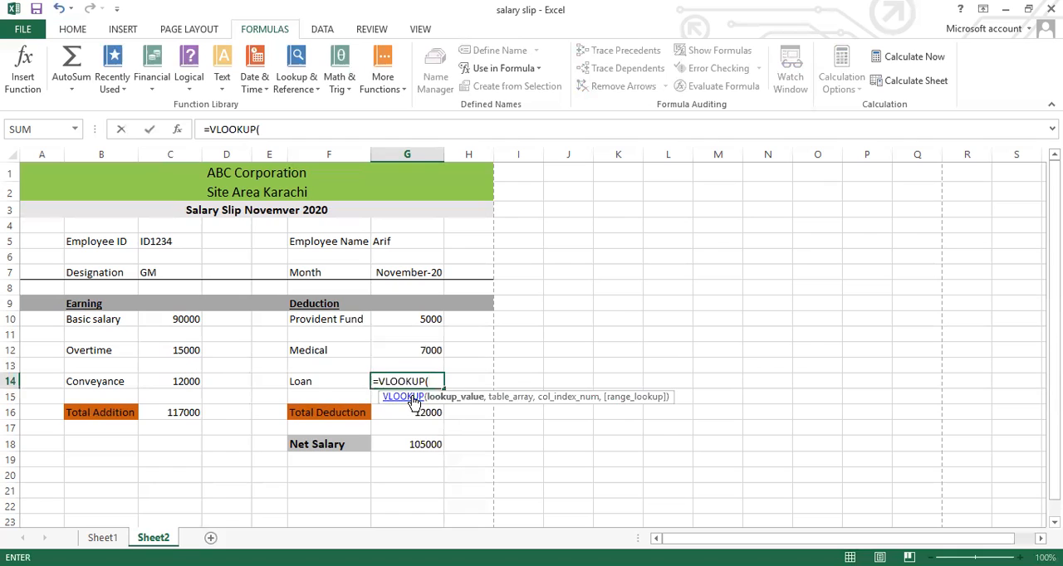
click(161, 243)
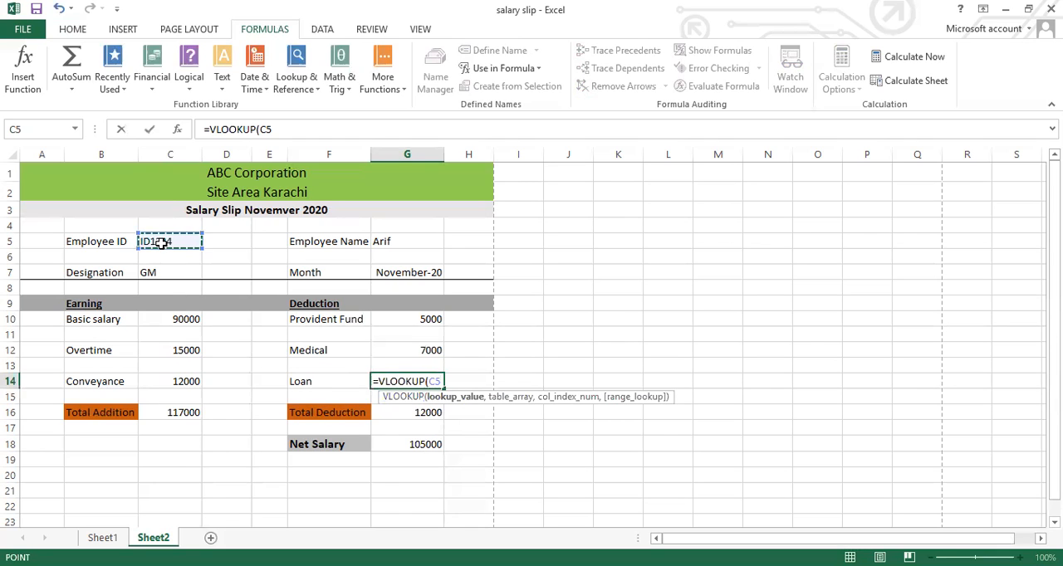
text(,)
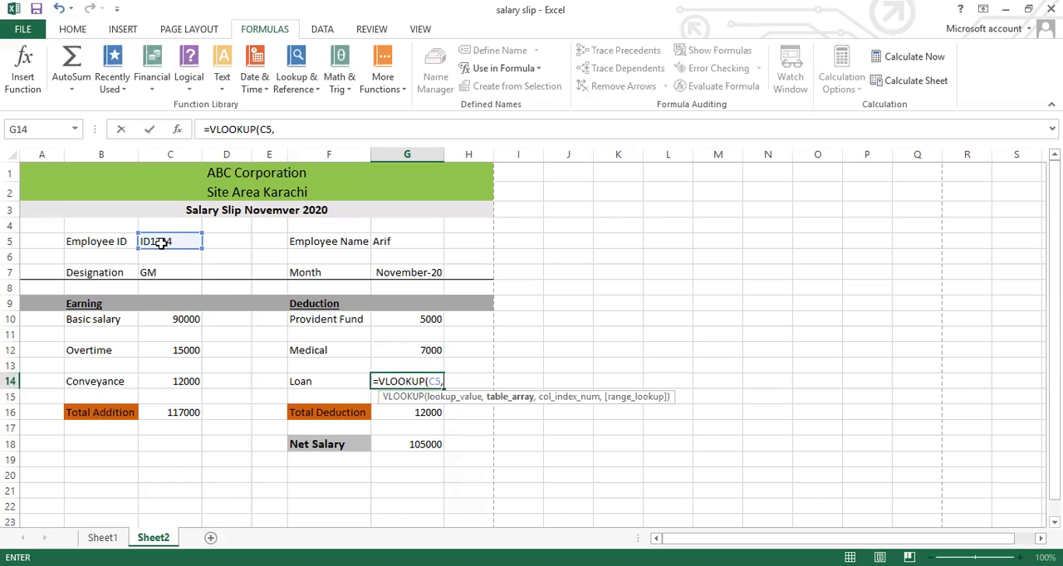
text(slip)
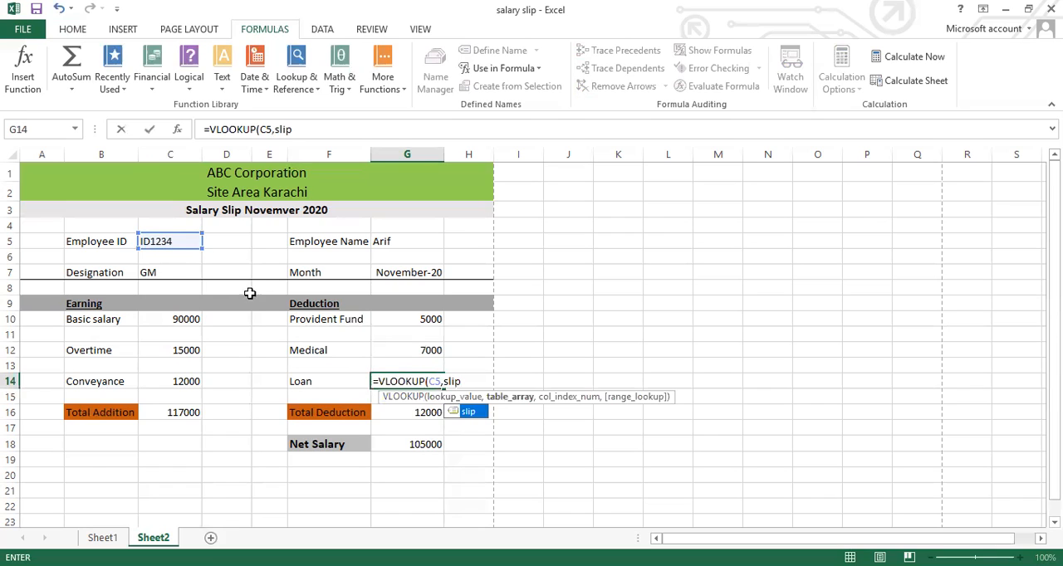
double_click(467, 413)
text(,)
text(10)
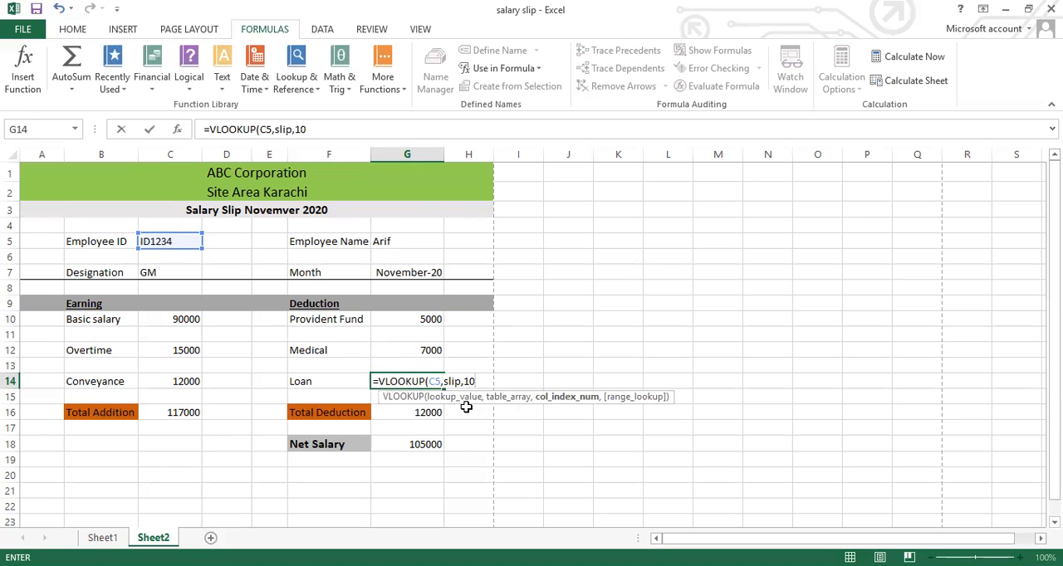
text(,0))
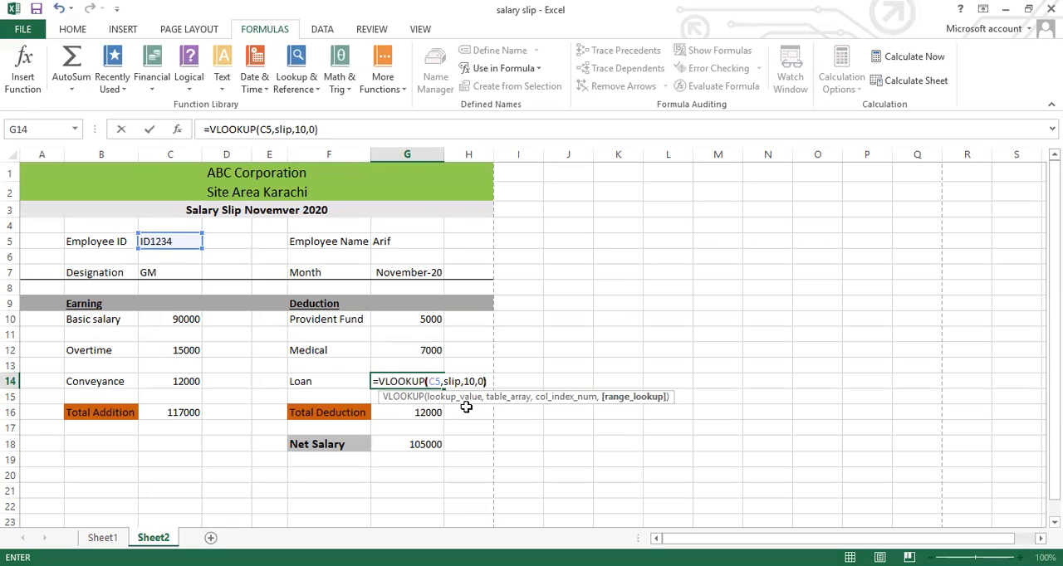
key(Return)
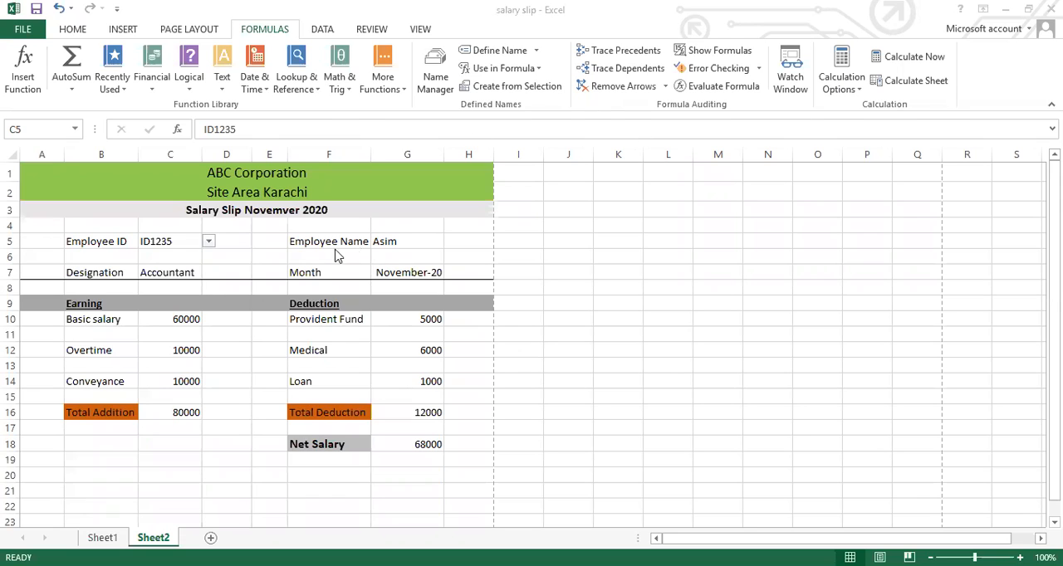
Test the salary slip by switching the Employee ID in C5 to the fourth, seventh, third and second entries of its list
click(209, 244)
click(210, 243)
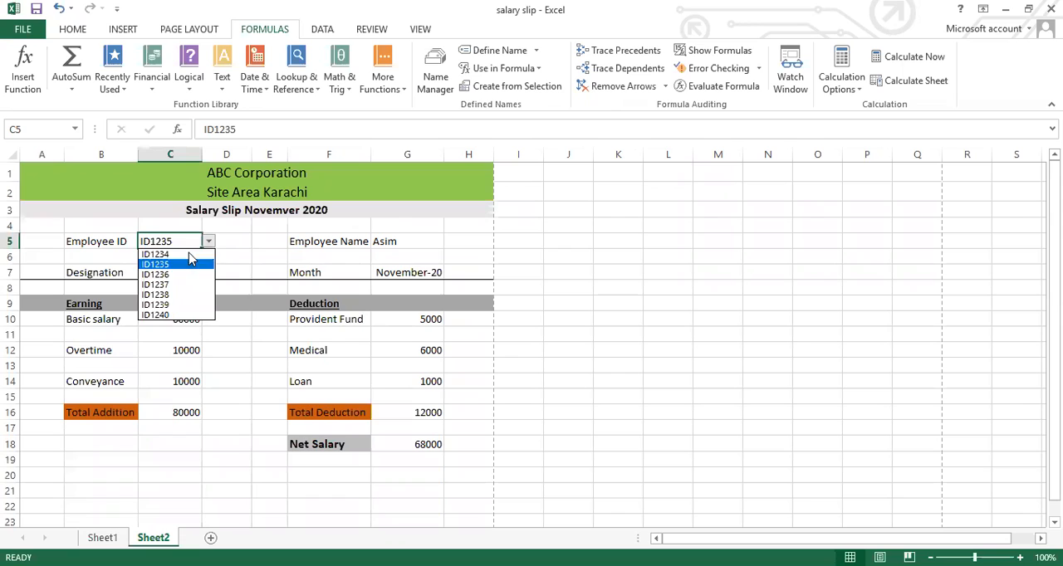
click(158, 285)
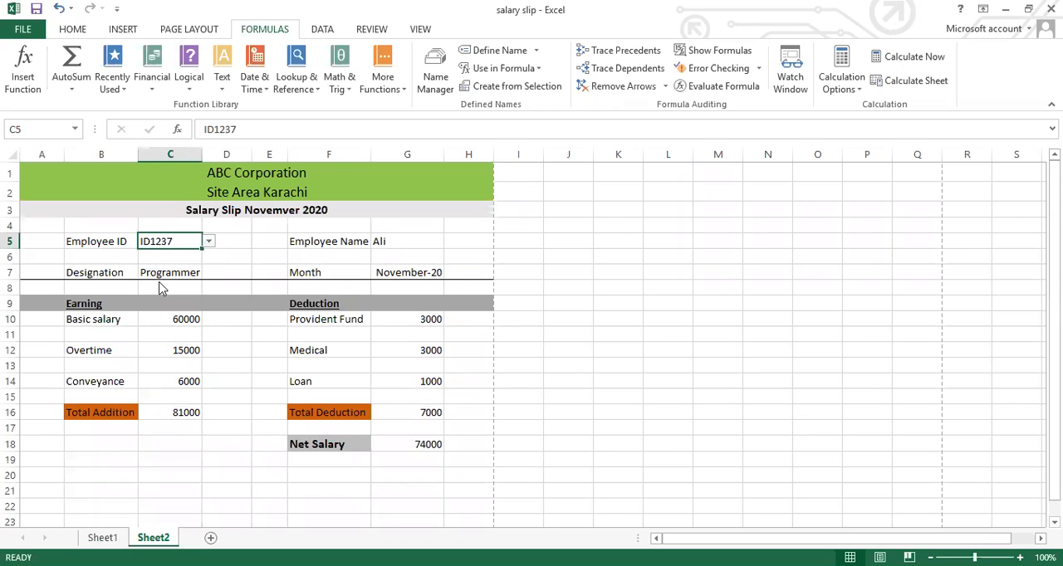
click(209, 242)
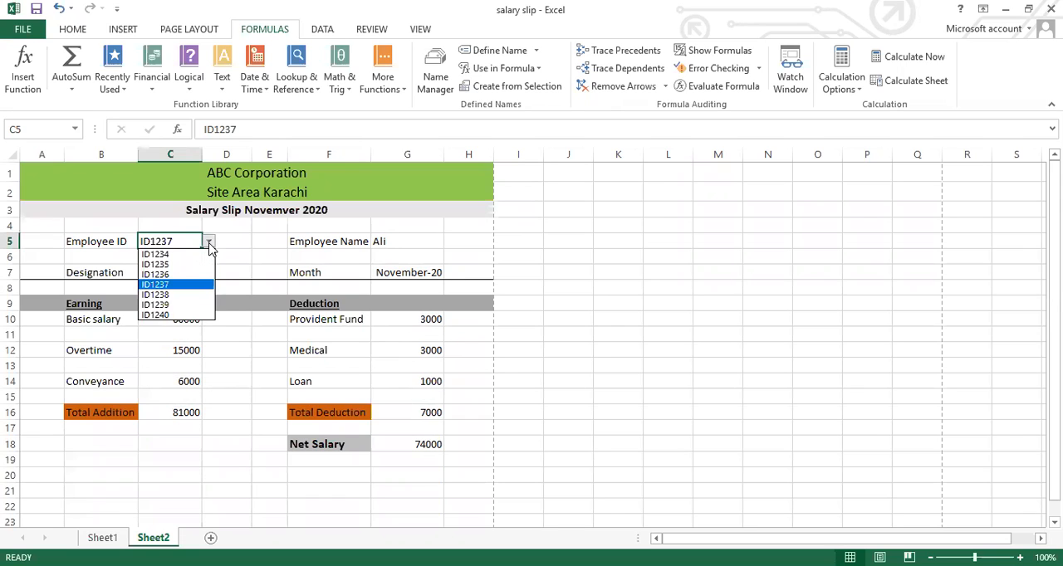
click(156, 316)
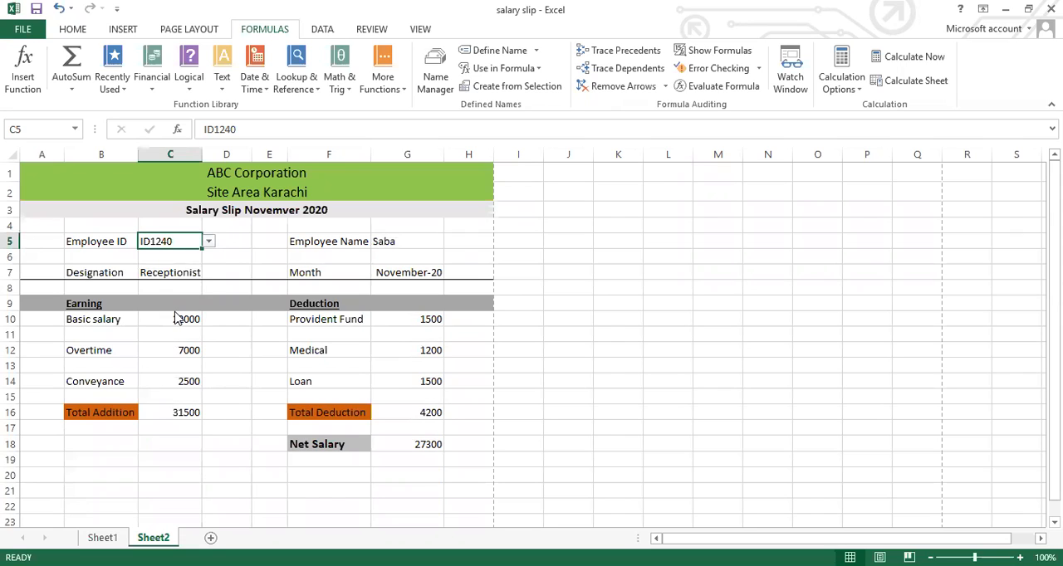
click(209, 241)
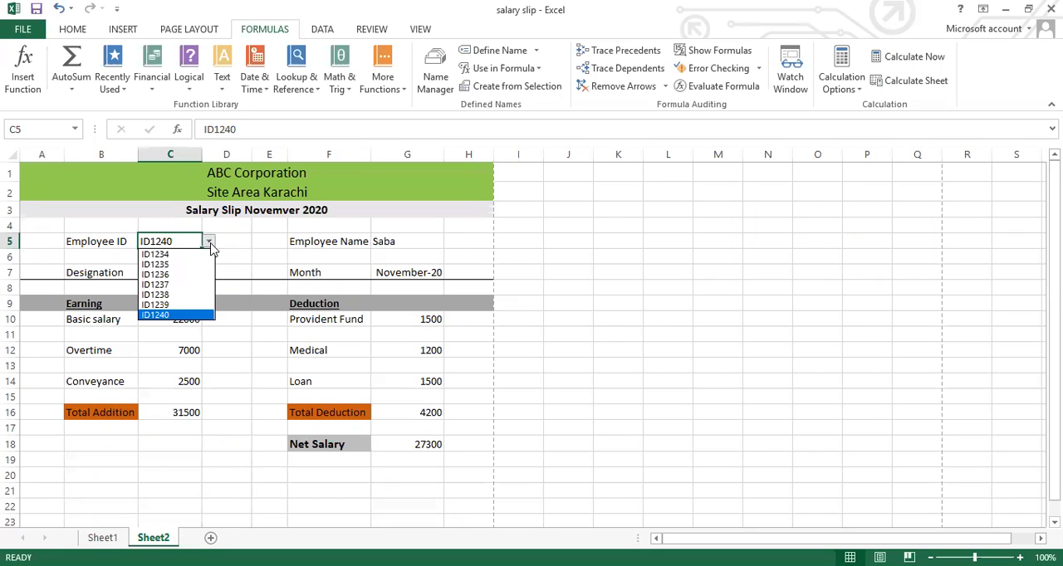
click(166, 275)
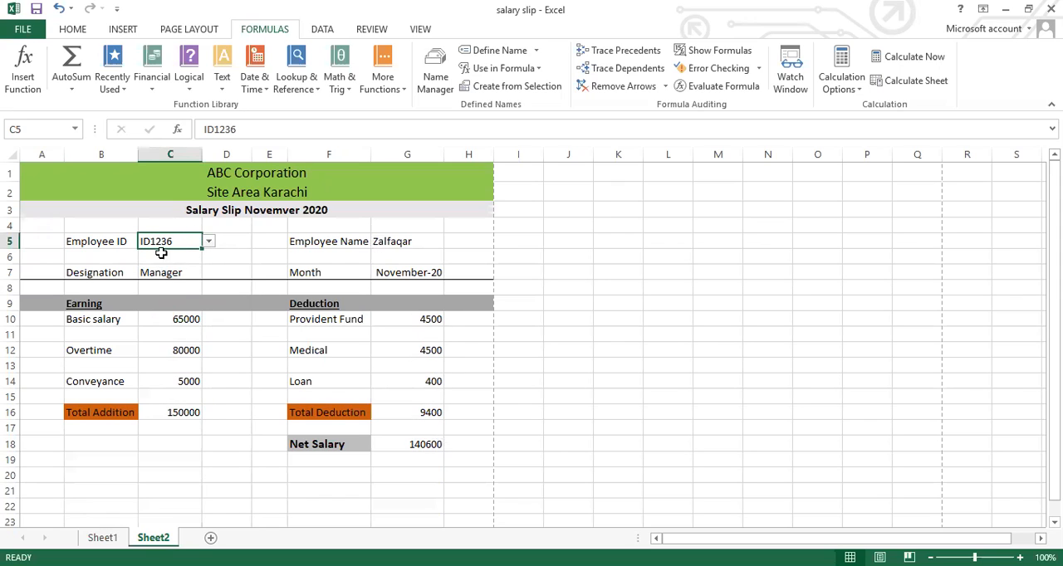
click(208, 242)
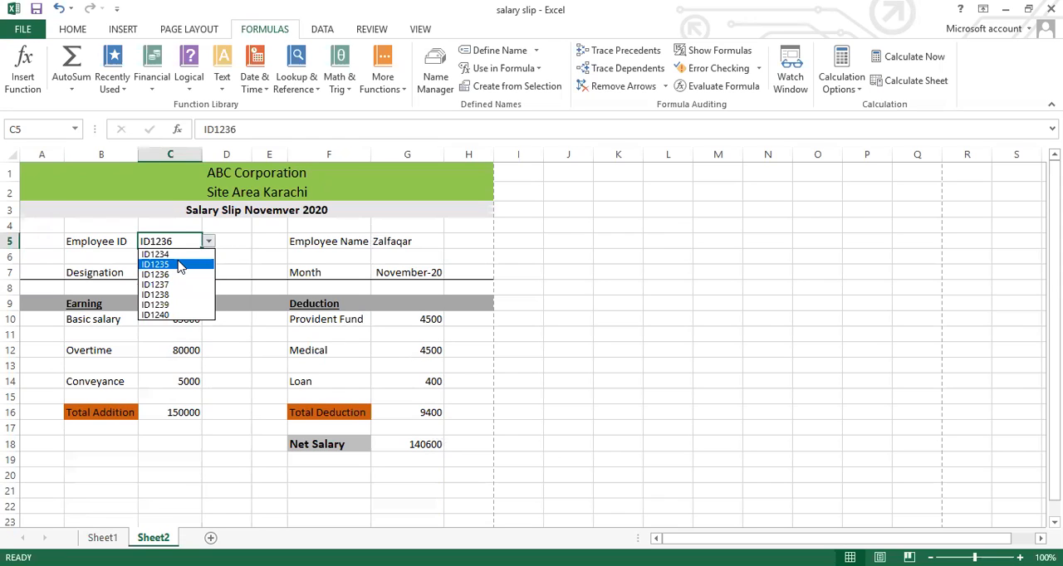
click(181, 265)
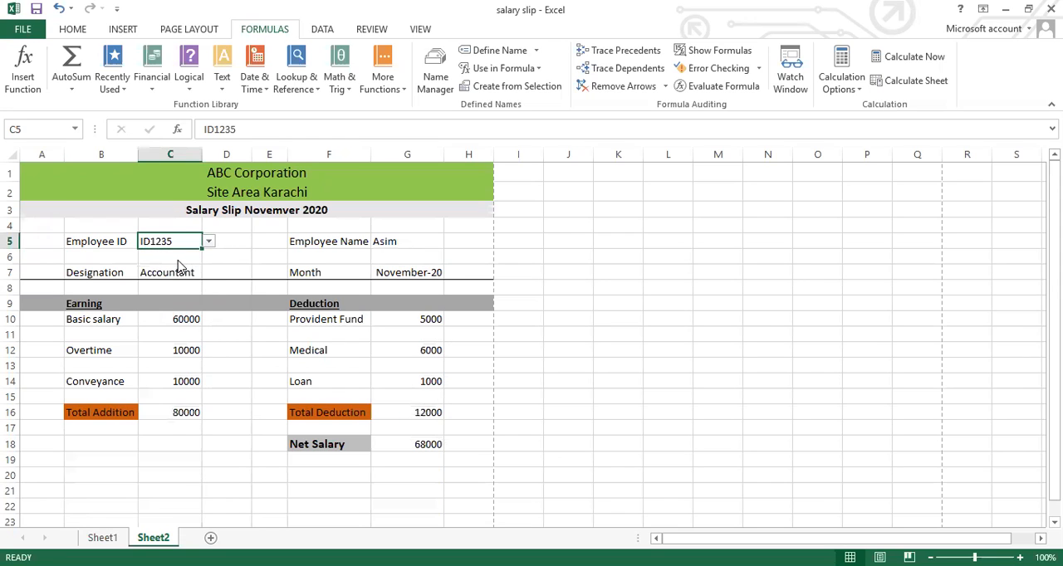